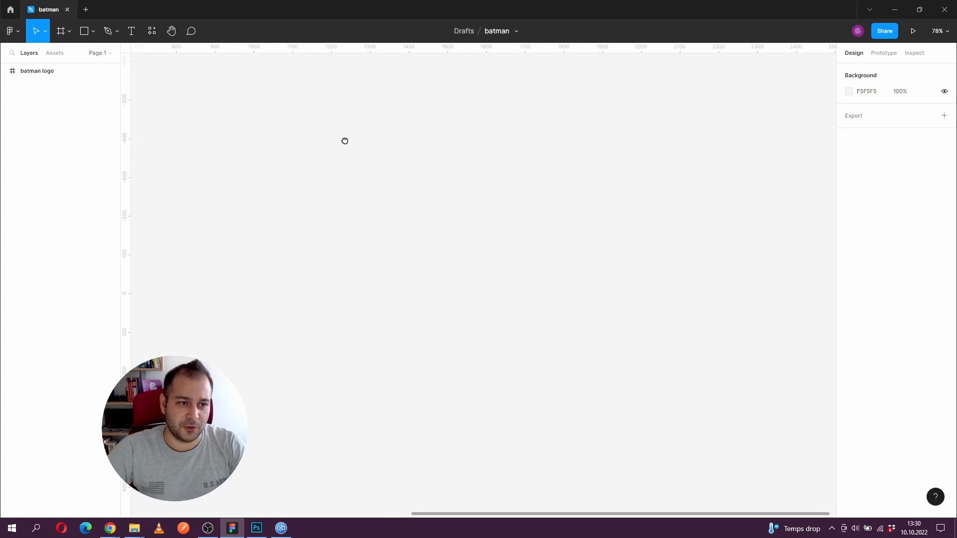
Draw a new frame about 785 × 539 on the empty canvas area
left_click(69, 32)
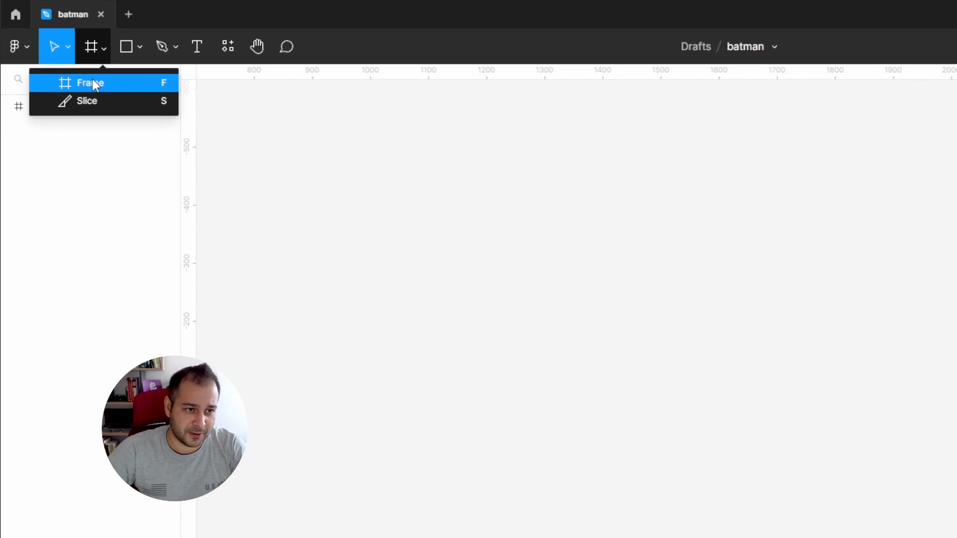
left_click(93, 80)
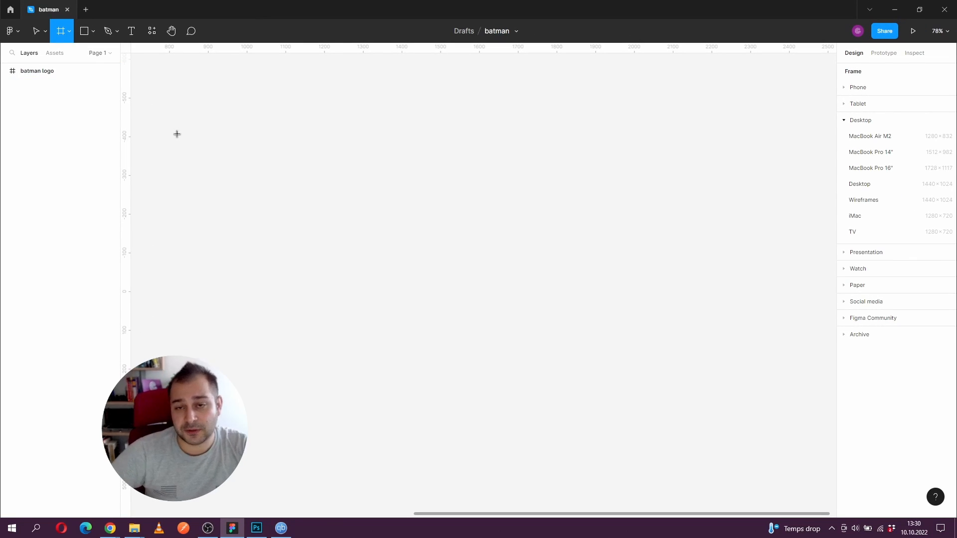
left_click_drag(177, 134, 481, 343)
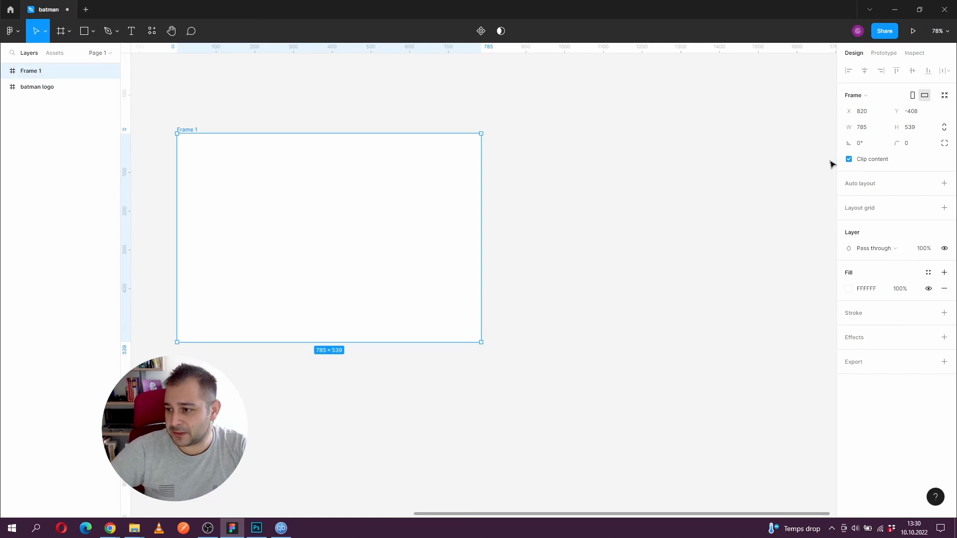
Set the new frame's width to 1200 and its height to 800
left_click(868, 132)
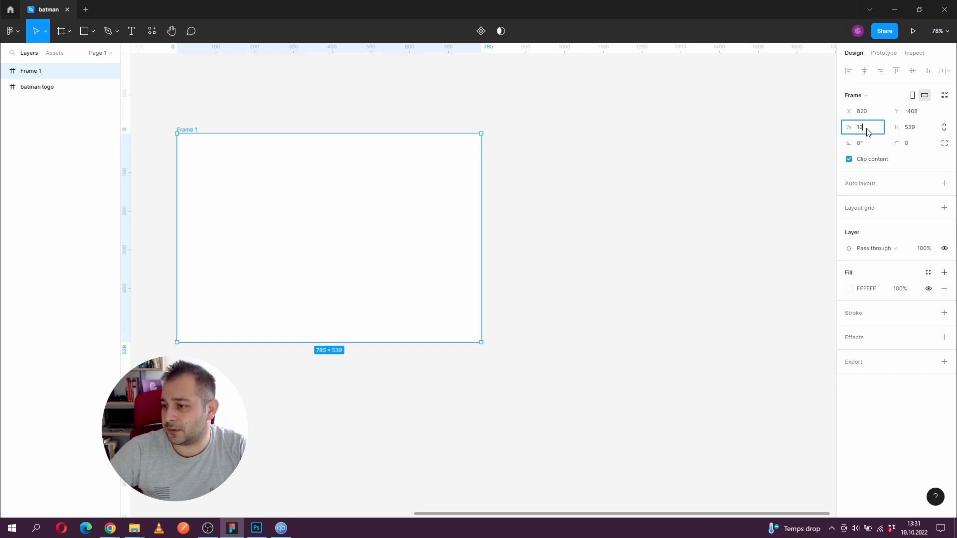
type("1200")
key("Tab")
type("8")
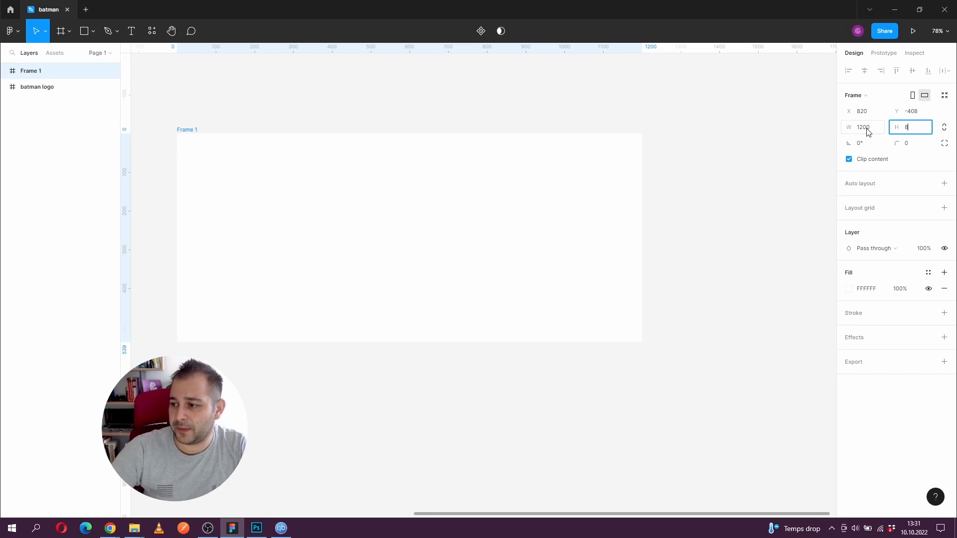
type("00")
key("Return")
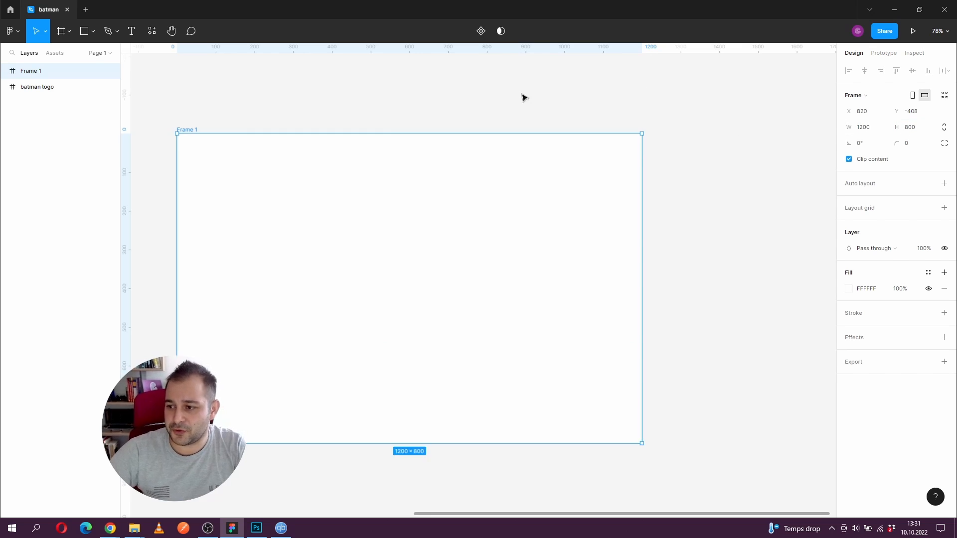
left_click(233, 125)
left_click(184, 132)
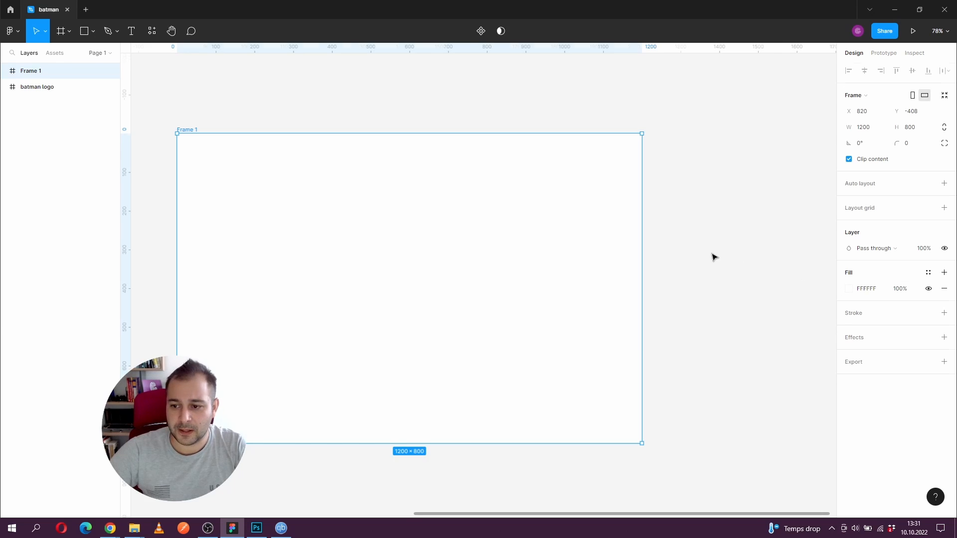
Add a uniform layout grid to the frame, keeping the 10 px size and red colour settings
left_click(684, 222)
left_click_drag(684, 223, 708, 226)
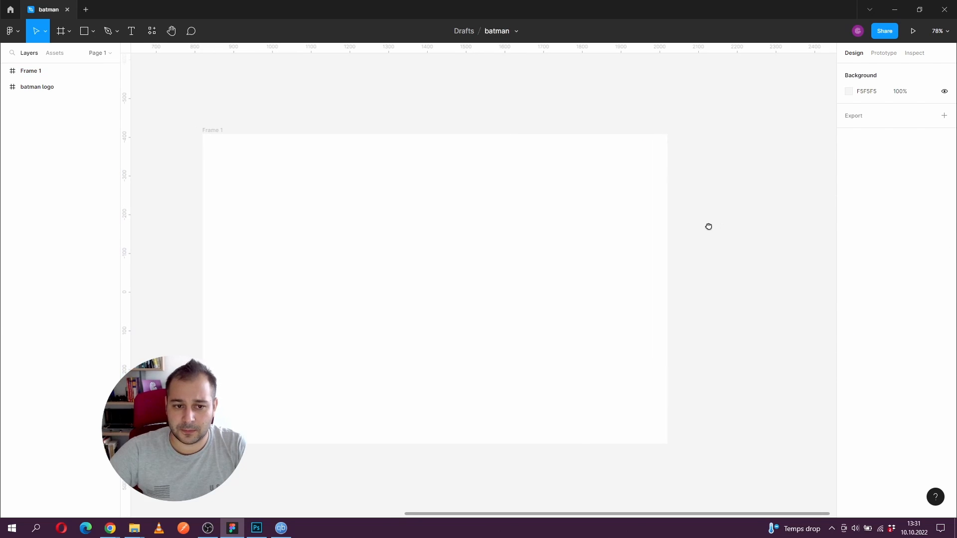
left_click(208, 135)
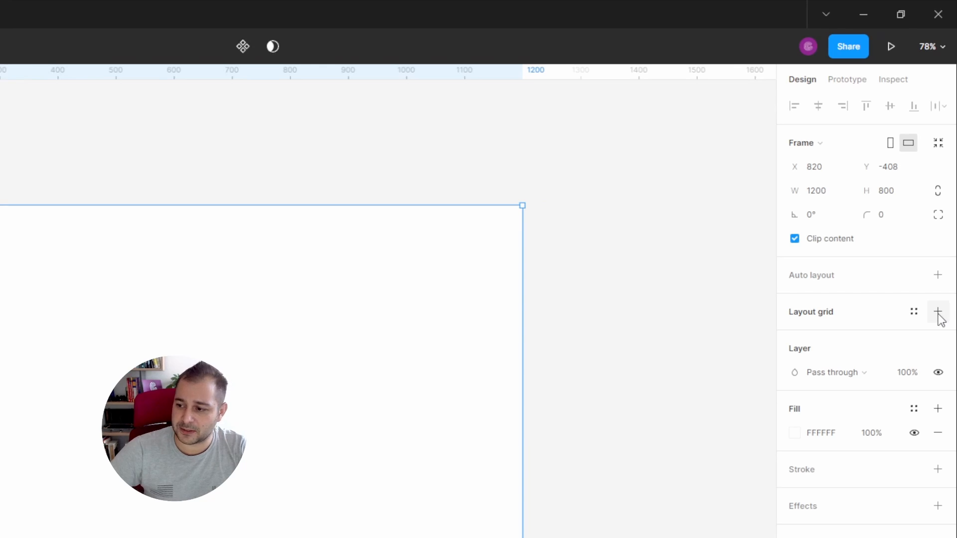
left_click(938, 313)
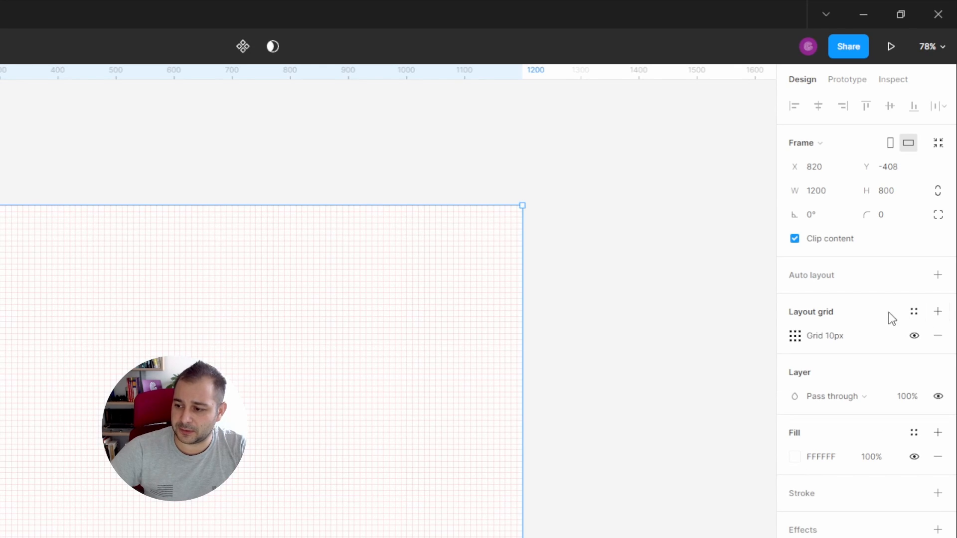
left_click(795, 338)
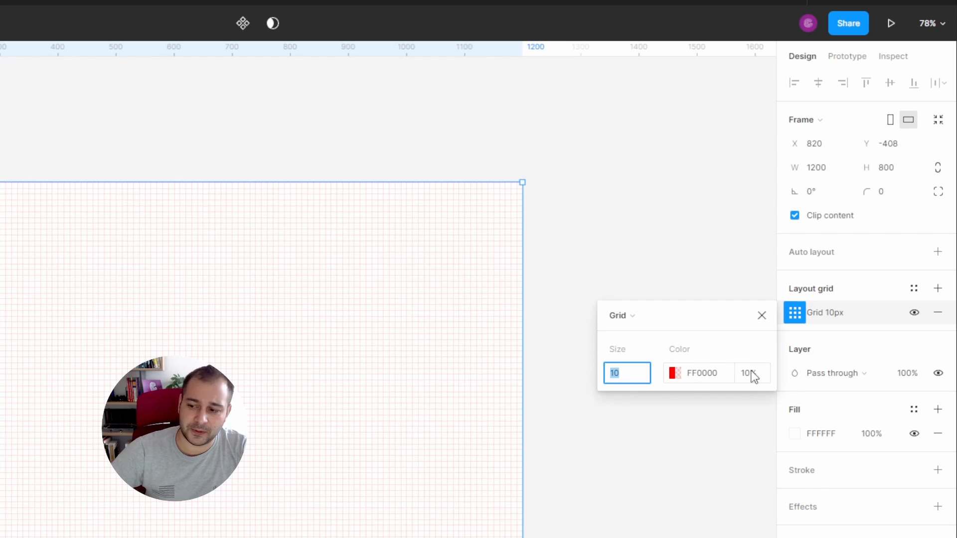
left_click(762, 316)
left_click(668, 327)
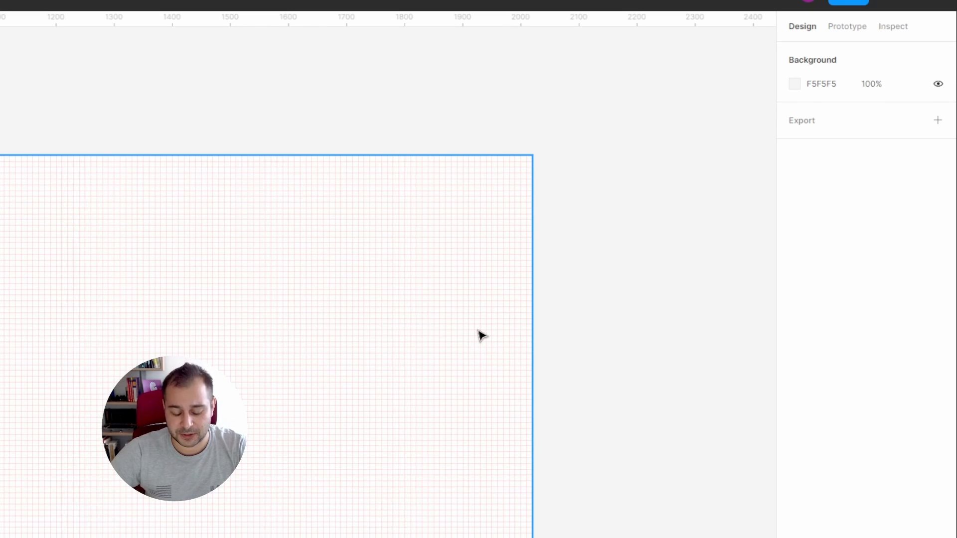
Check that rulers are enabled, and place a horizontal and a vertical guide crossing at the frame's centre
left_click_drag(420, 311, 445, 312)
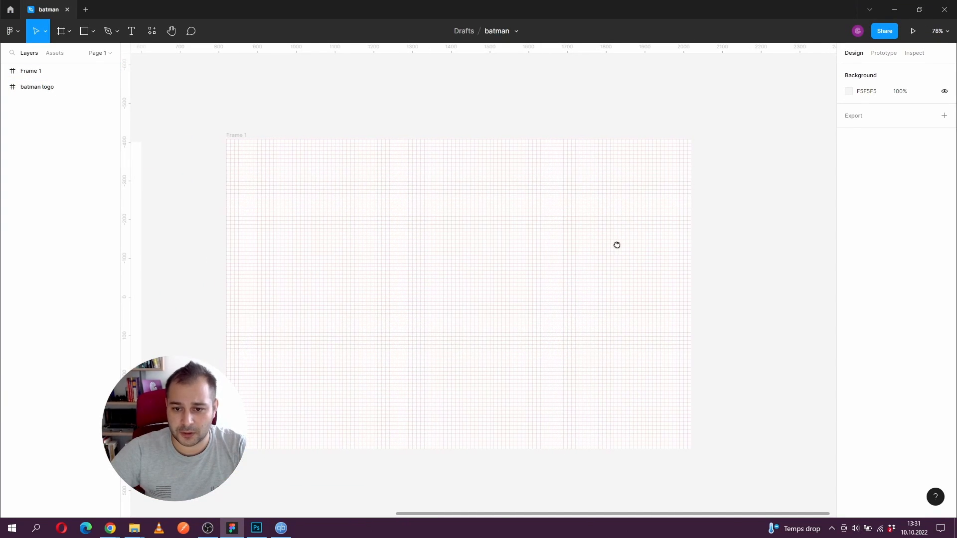
left_click_drag(617, 245, 604, 246)
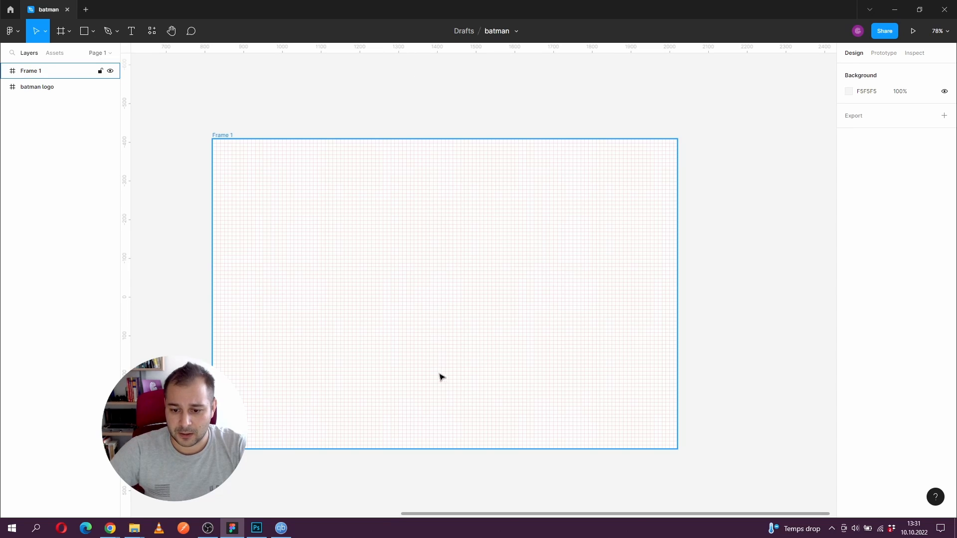
left_click_drag(417, 111, 417, 107)
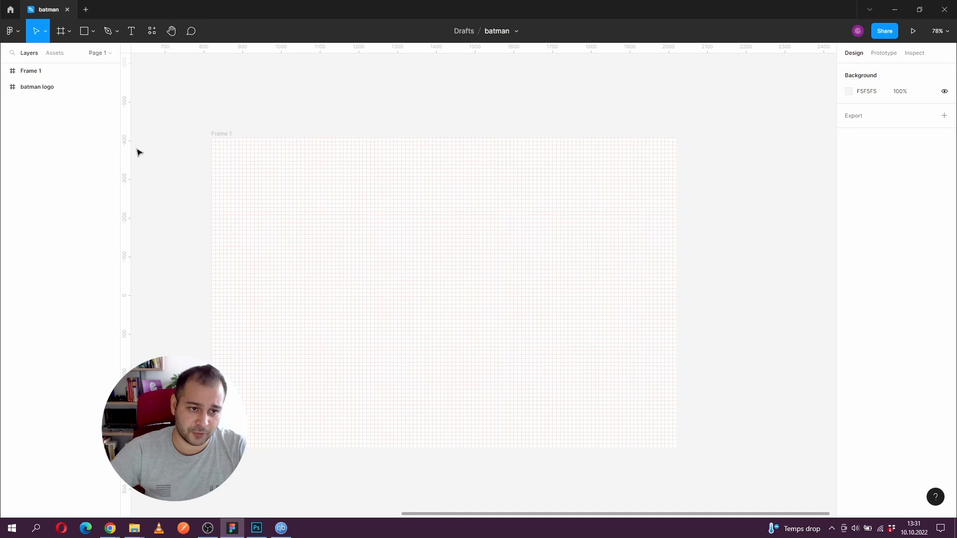
left_click(20, 35)
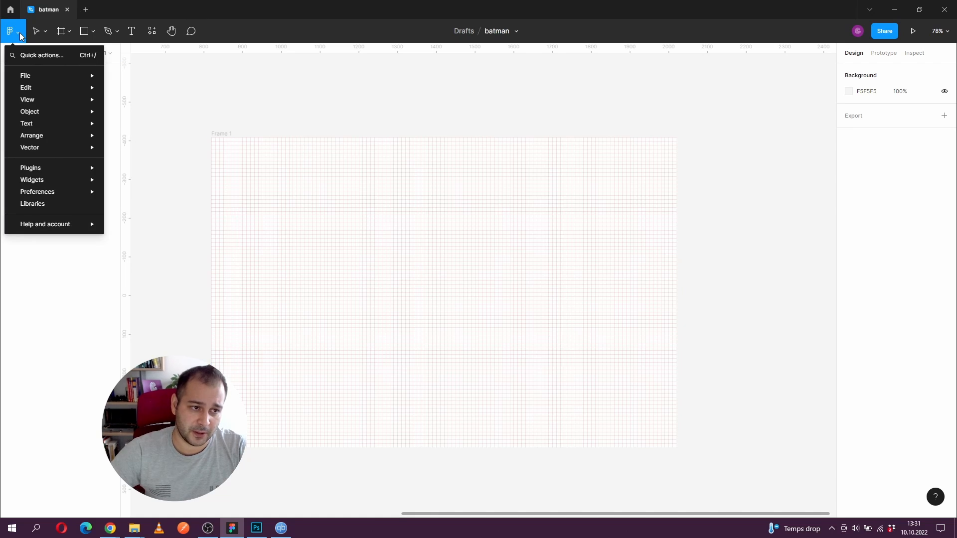
mouse_move(31, 99)
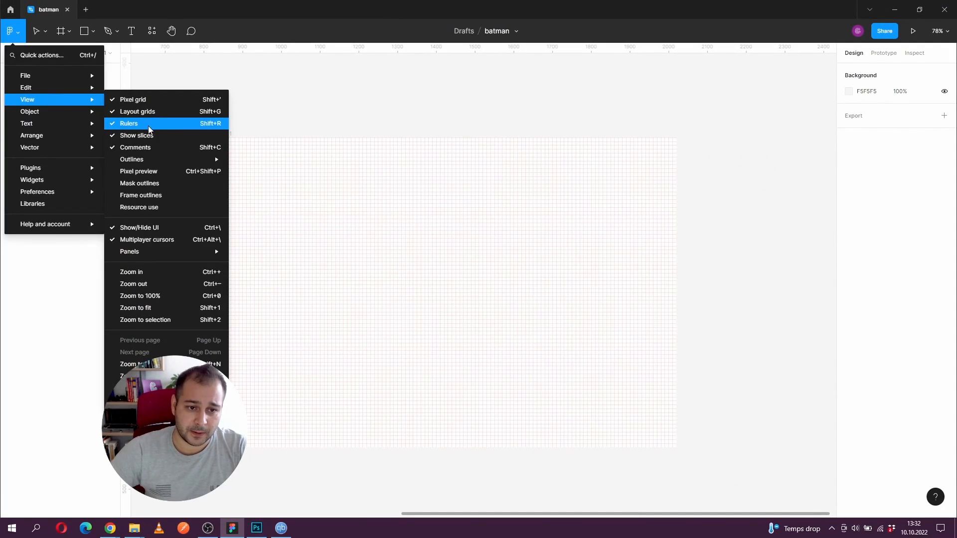
left_click(265, 130)
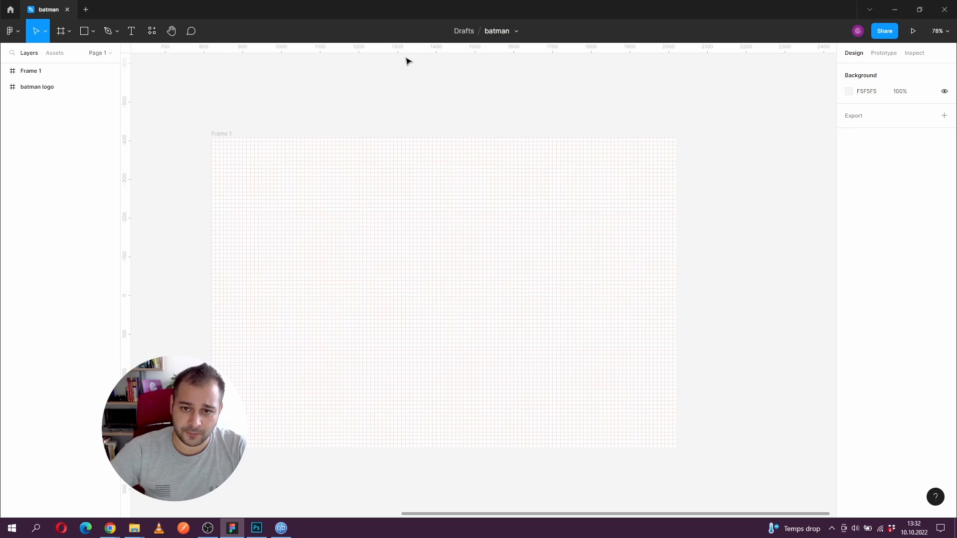
left_click_drag(408, 47, 374, 293)
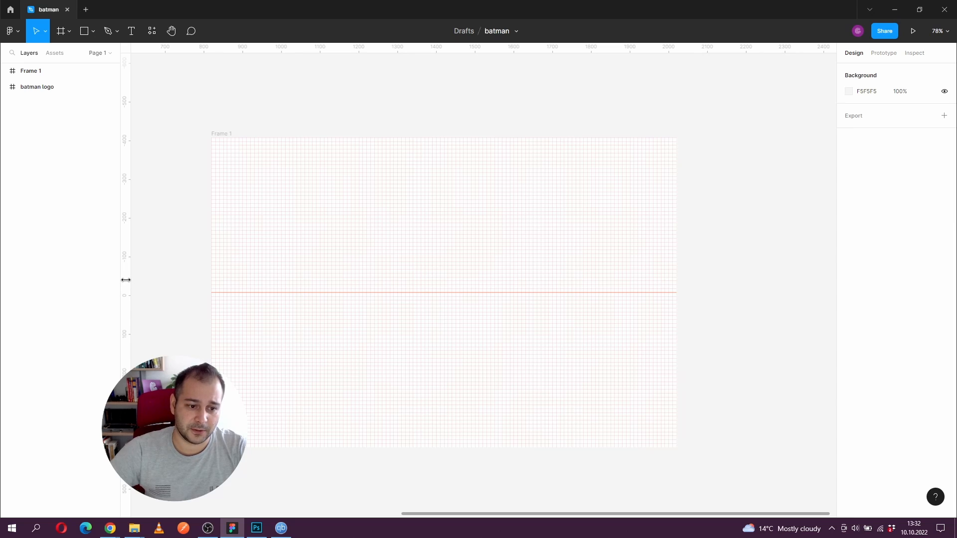
left_click_drag(124, 278, 479, 252)
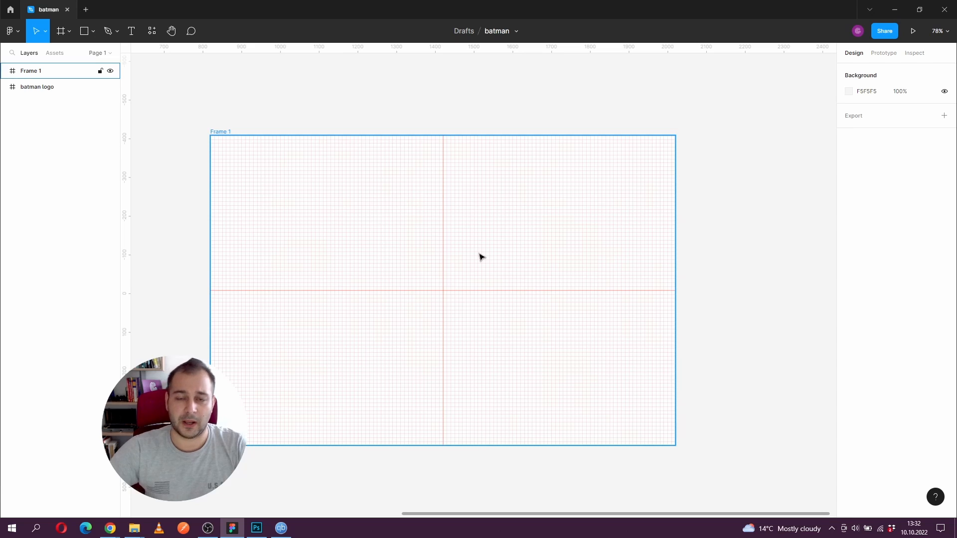
left_click(480, 257)
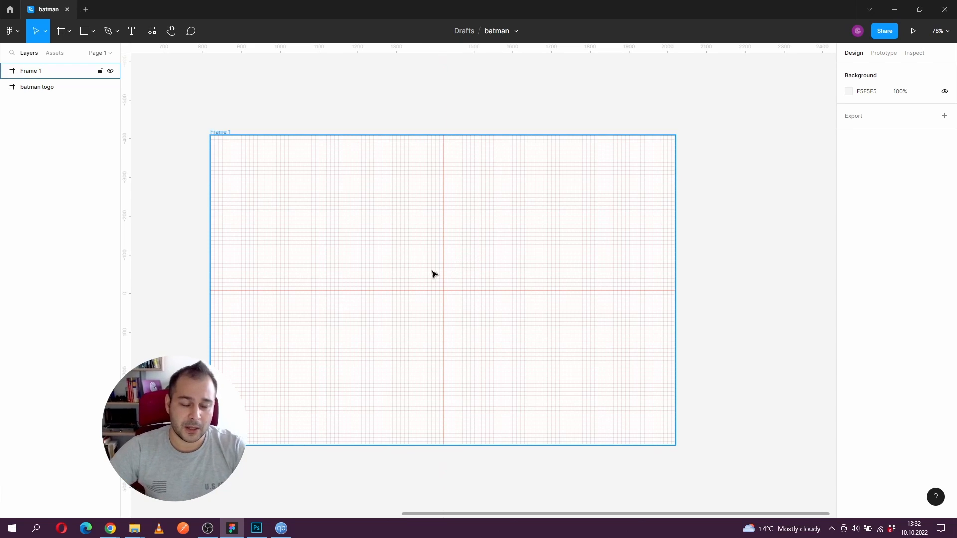
Rename the gridded 1200 × 800 frame as batman
double_click(34, 71)
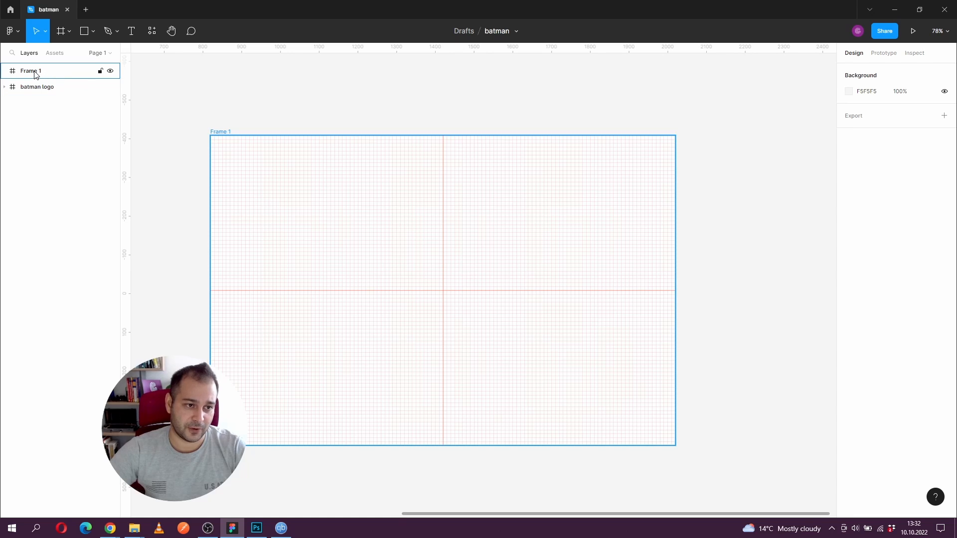
type("batman")
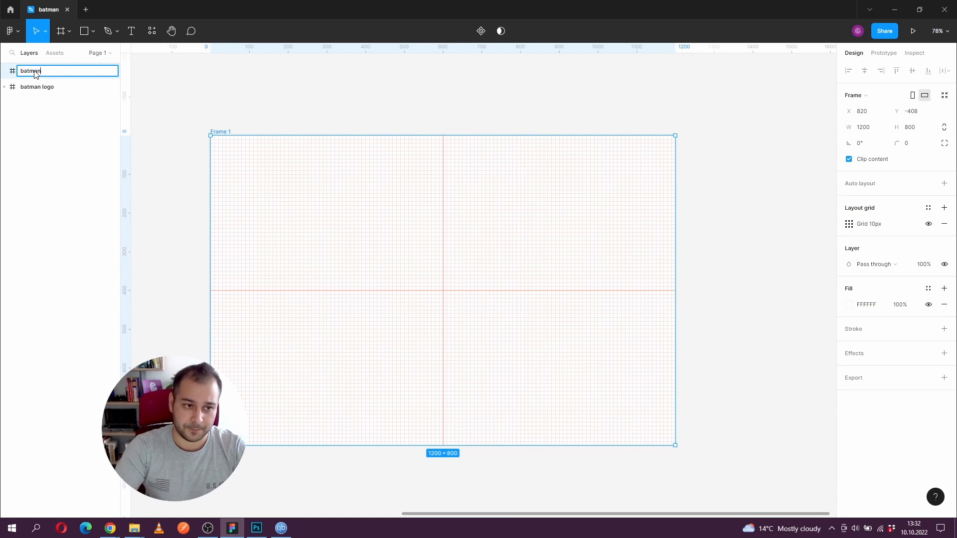
key("Return")
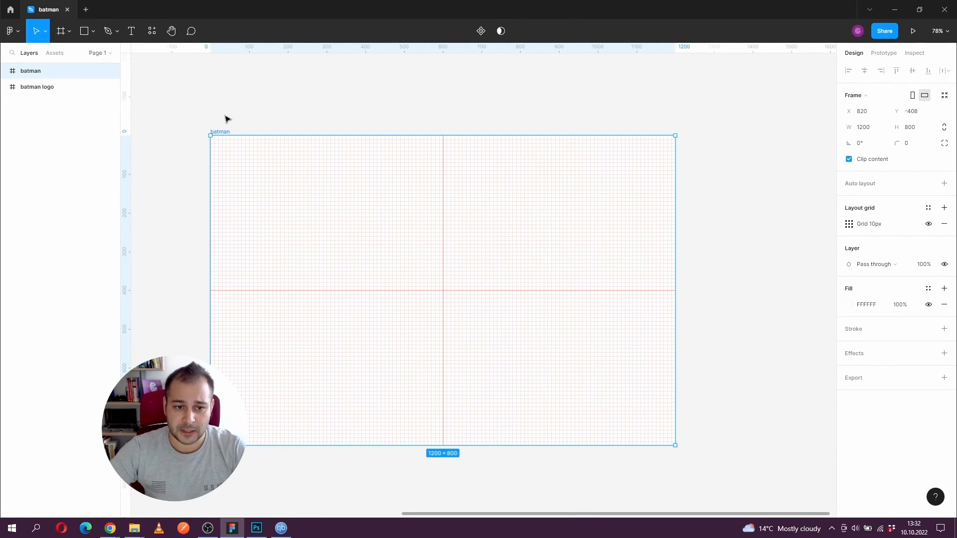
Draw an ellipse about 150 × 100 in the upper-left part of the batman frame and move it up to Y 120
left_click_drag(235, 117, 242, 119)
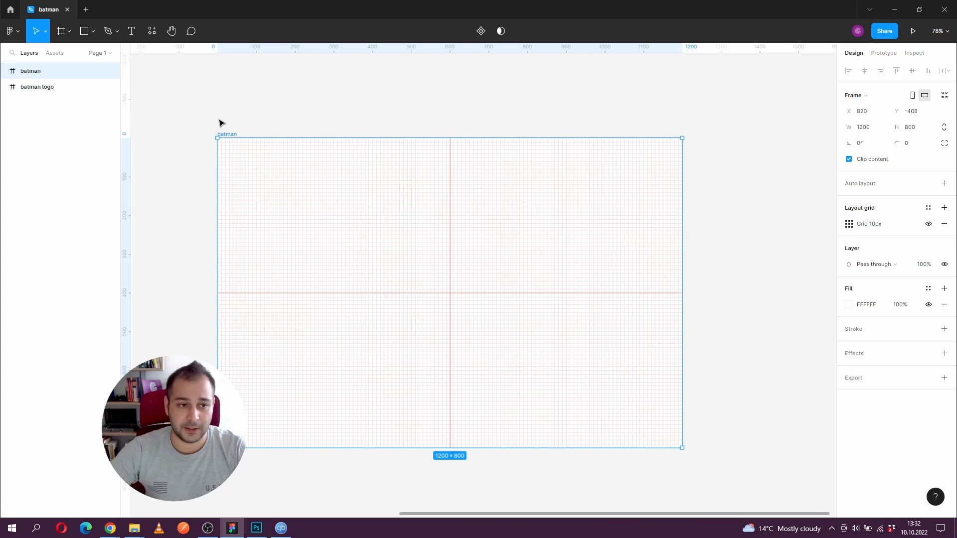
left_click(93, 32)
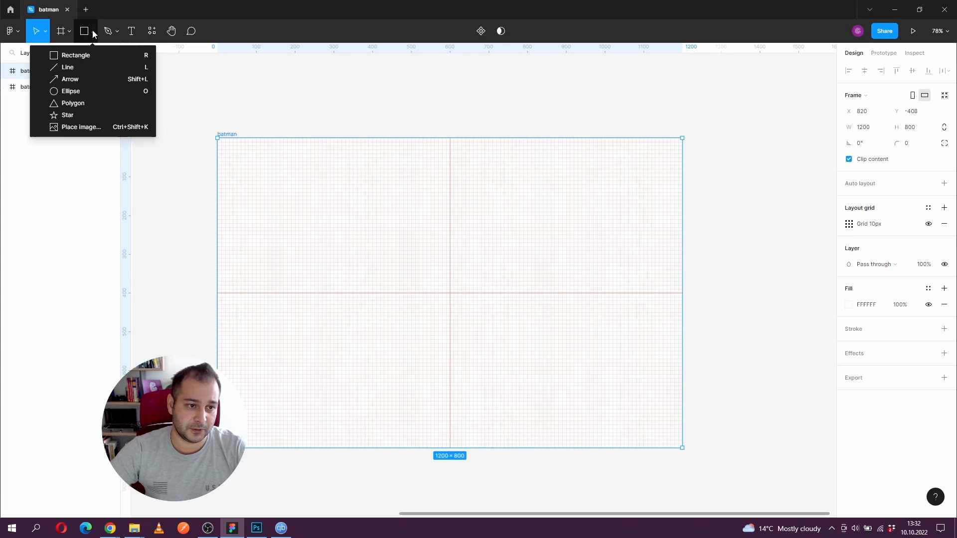
left_click(70, 90)
left_click_drag(281, 195, 342, 236)
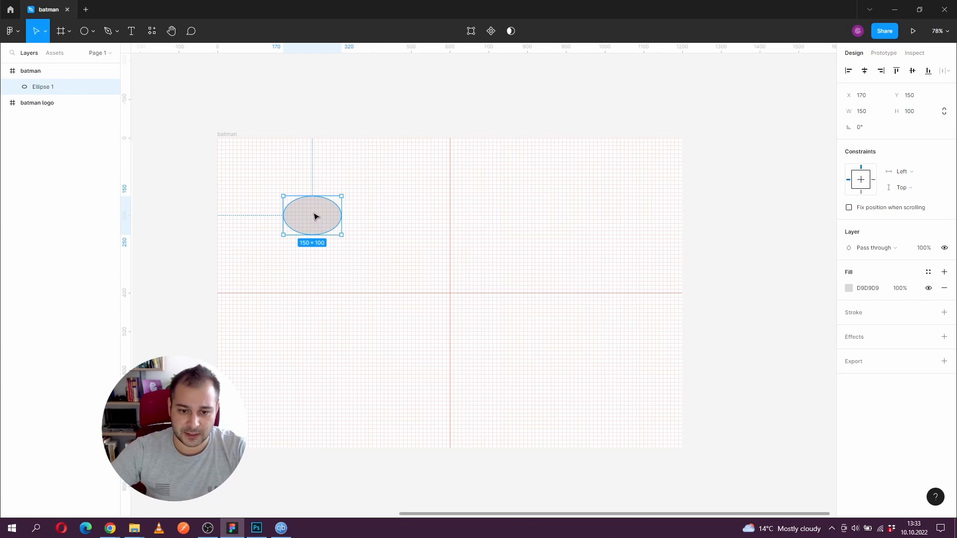
left_click_drag(314, 215, 315, 204)
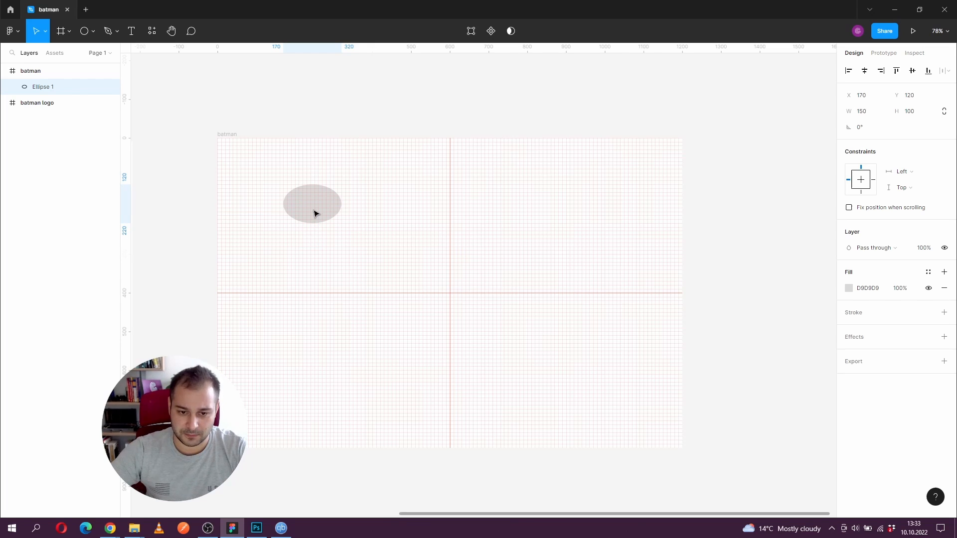
Resize the ellipse to 780 × 460 and centre it horizontally and vertically in the frame
left_click(863, 111)
type("780")
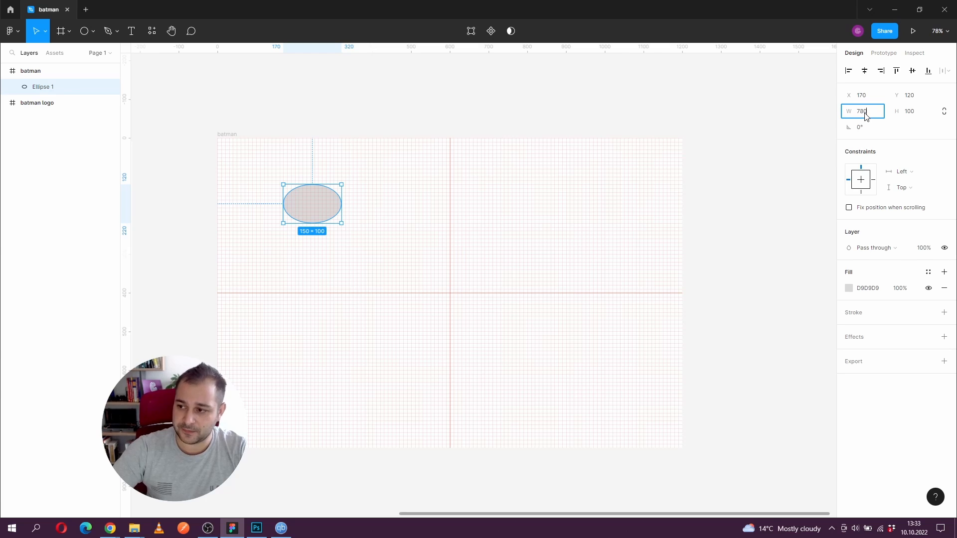
key("Tab")
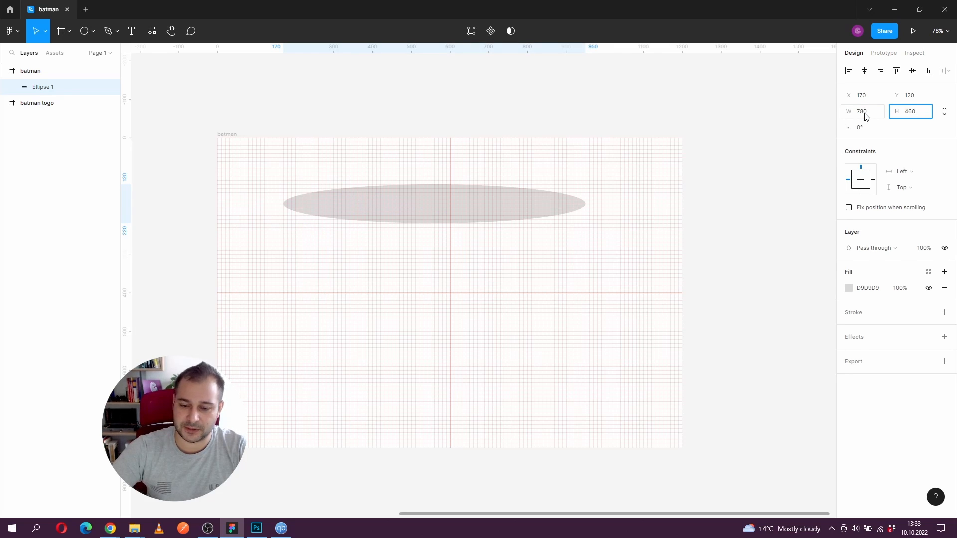
key("Return")
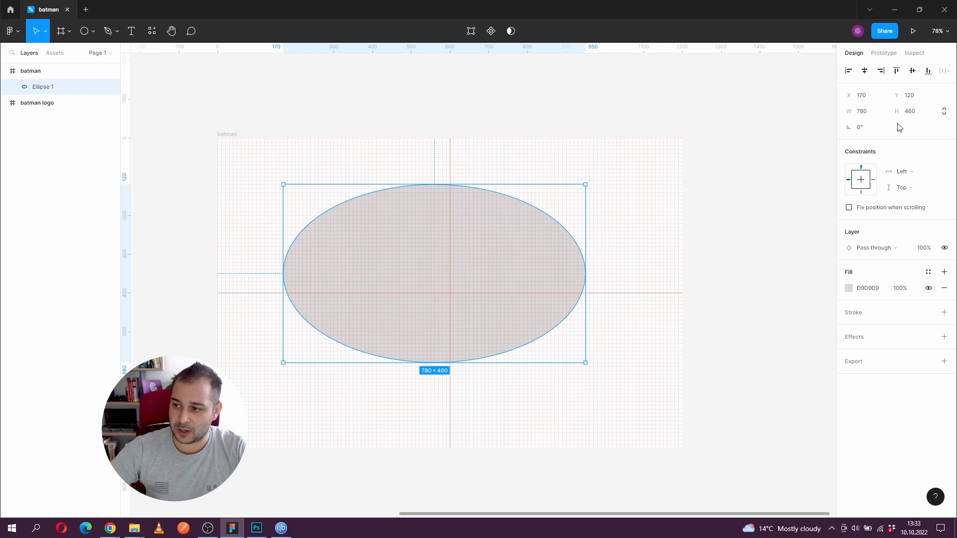
left_click(865, 72)
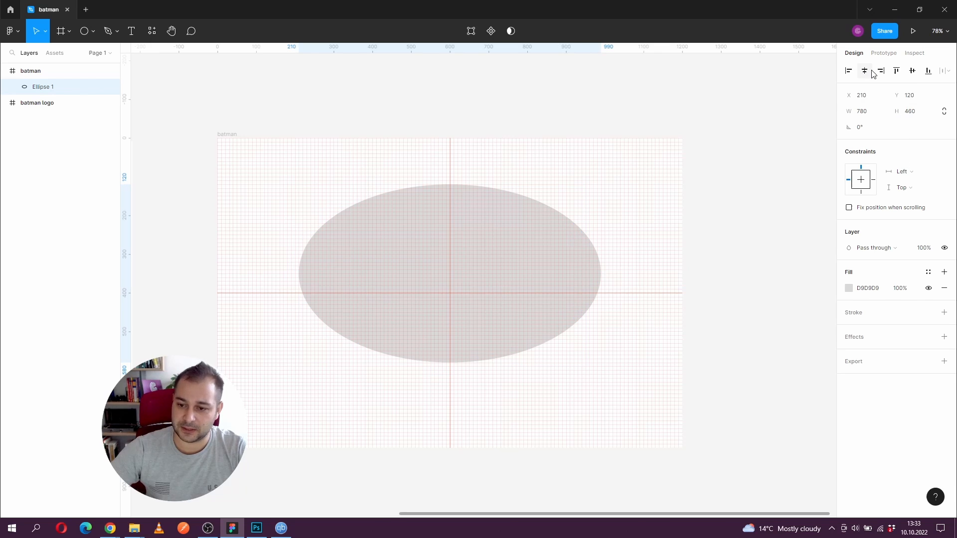
left_click(914, 73)
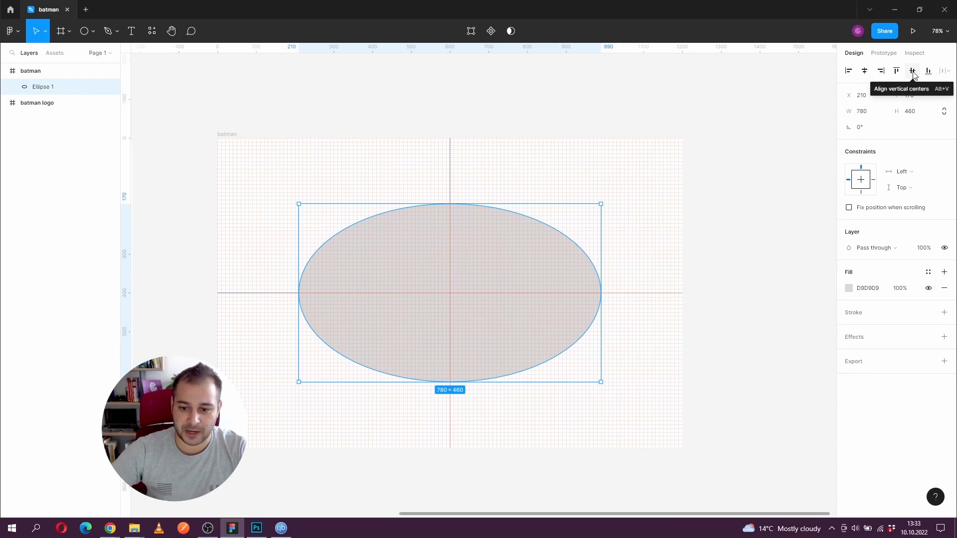
Fill the centred 780 × 460 ellipse with solid blue 199AE3
left_click(849, 289)
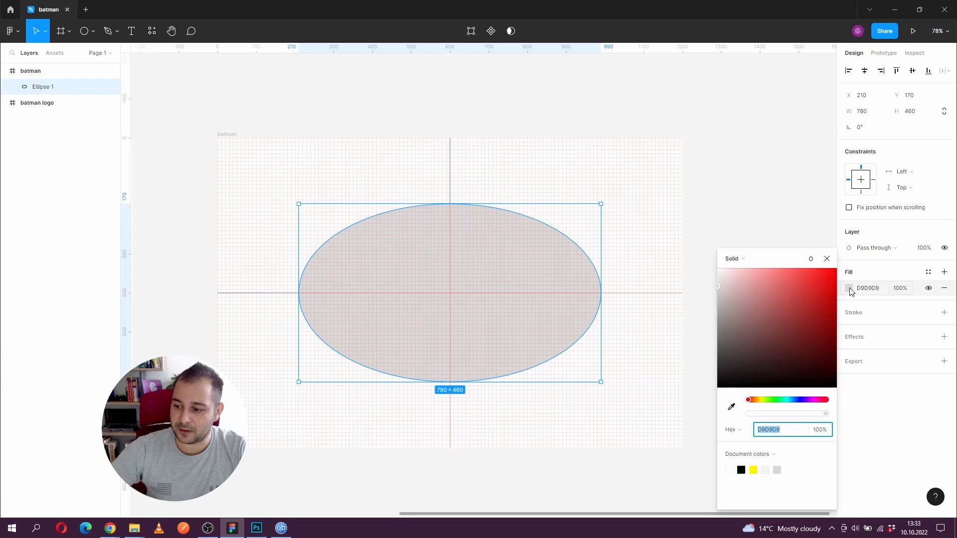
left_click(792, 400)
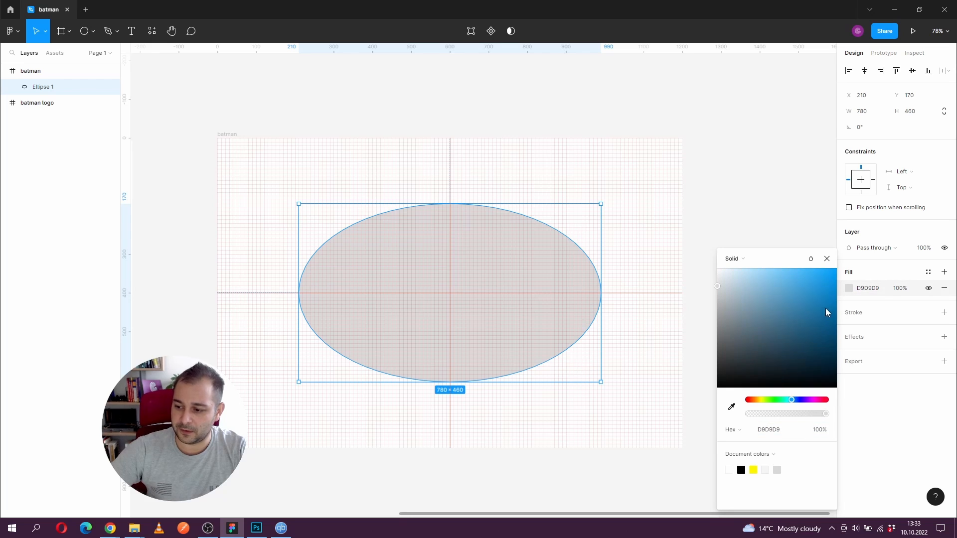
left_click(824, 281)
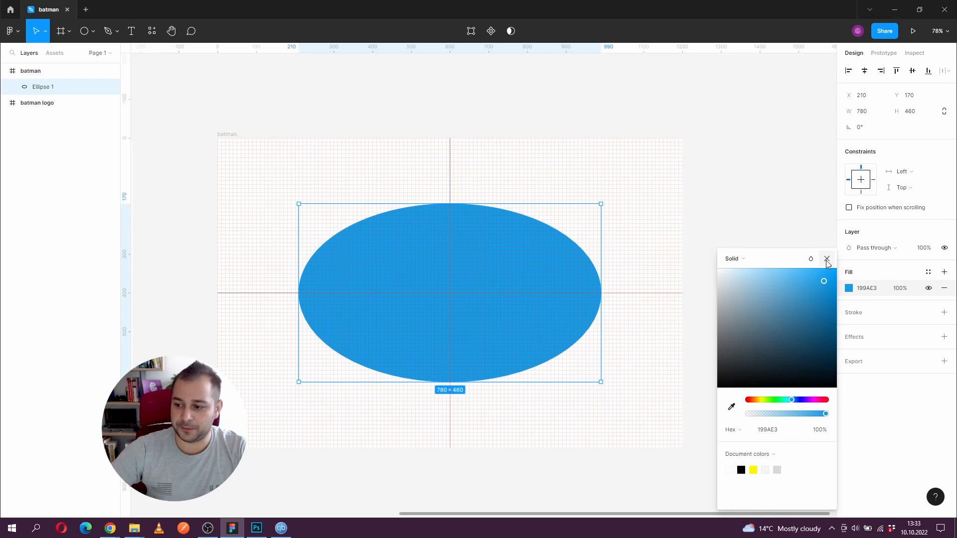
left_click(827, 260)
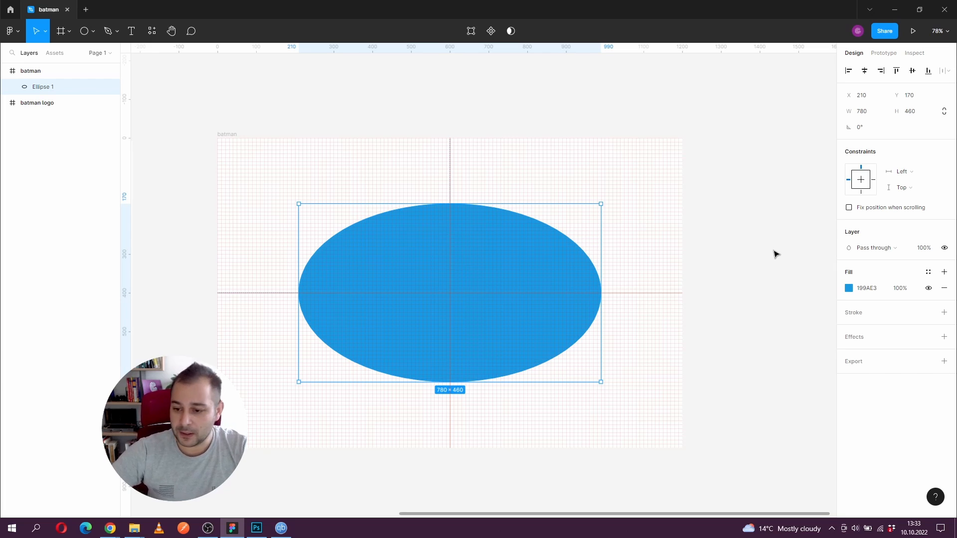
mouse_move(719, 264)
left_mouse_down()
mouse_move(737, 264)
mouse_move(722, 262)
left_mouse_up()
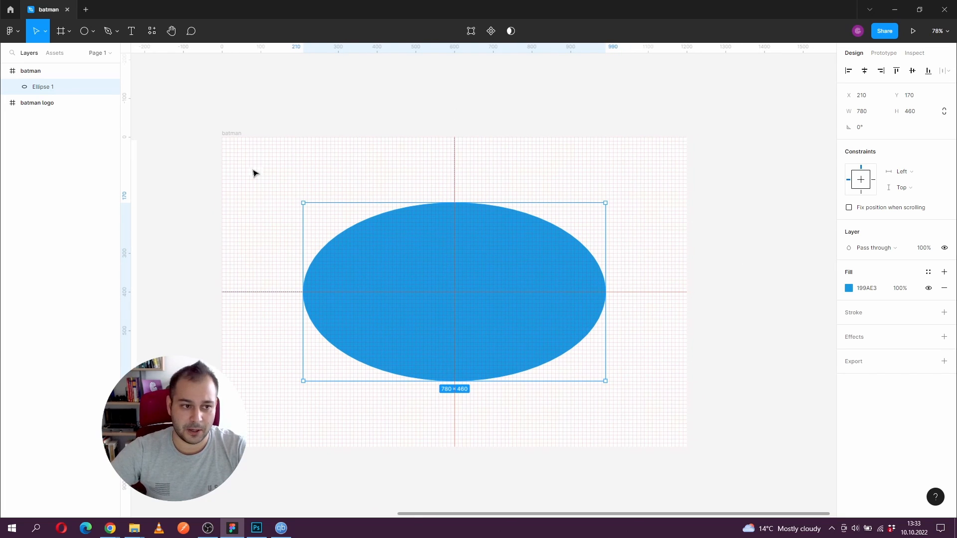
Rename the blue ellipse's layer as body
double_click(42, 86)
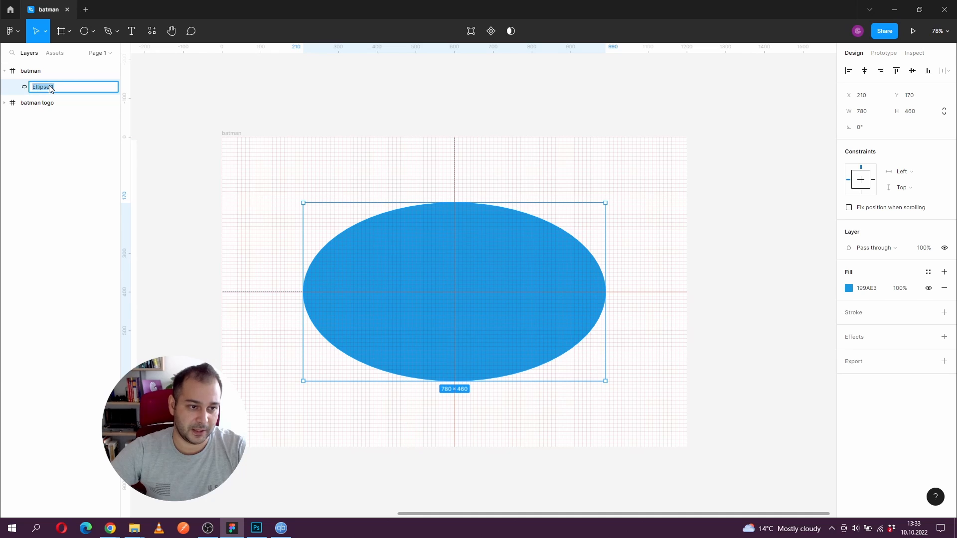
type("body")
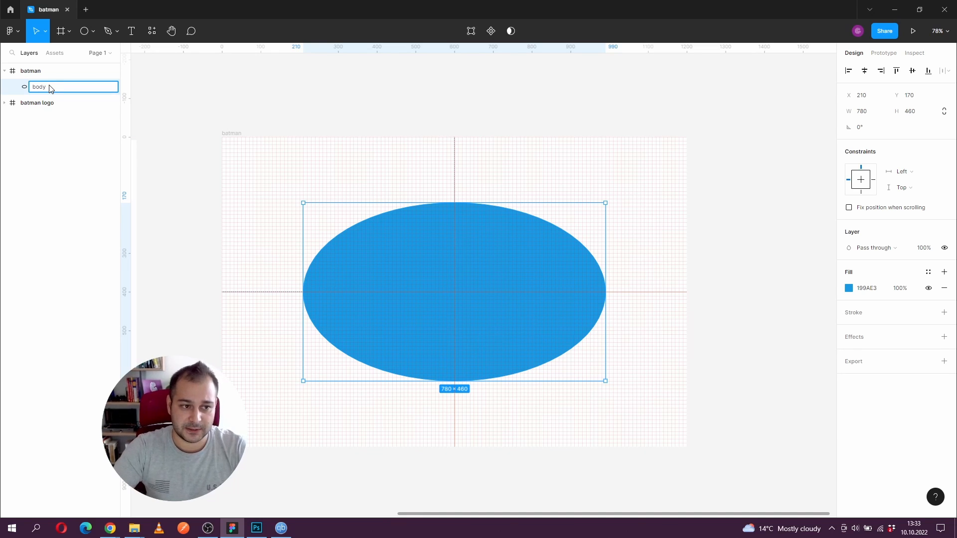
key("Return")
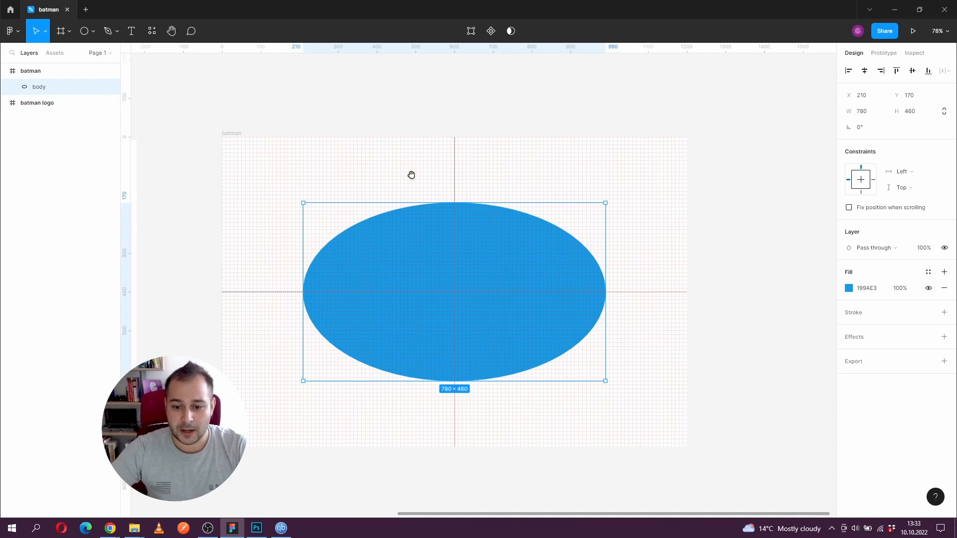
Draw an ellipse about 197 × 96 below the lower-left part of the body and resize it to 260 × 160
left_click_drag(411, 176, 408, 169)
scroll(405, 305, "up", 2)
left_click_drag(403, 319, 397, 276)
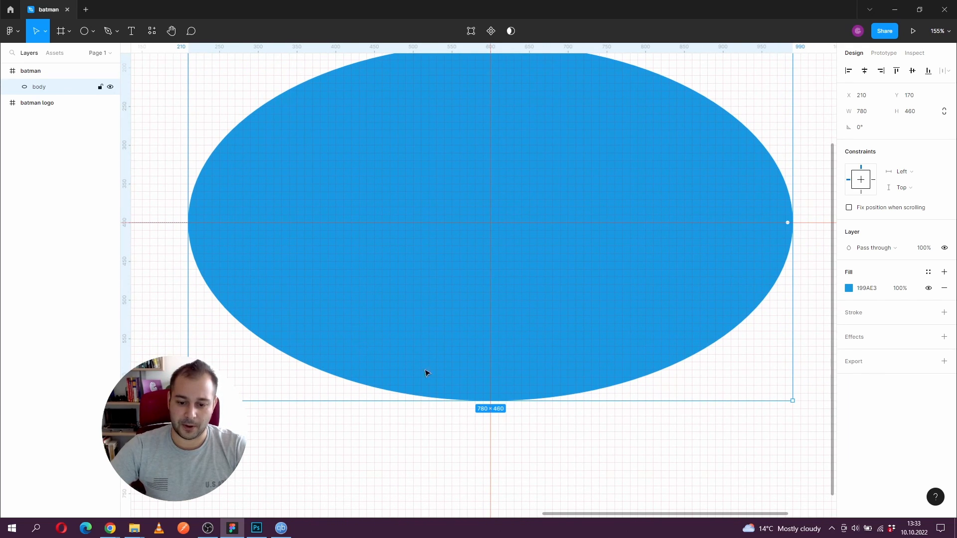
left_click(93, 36)
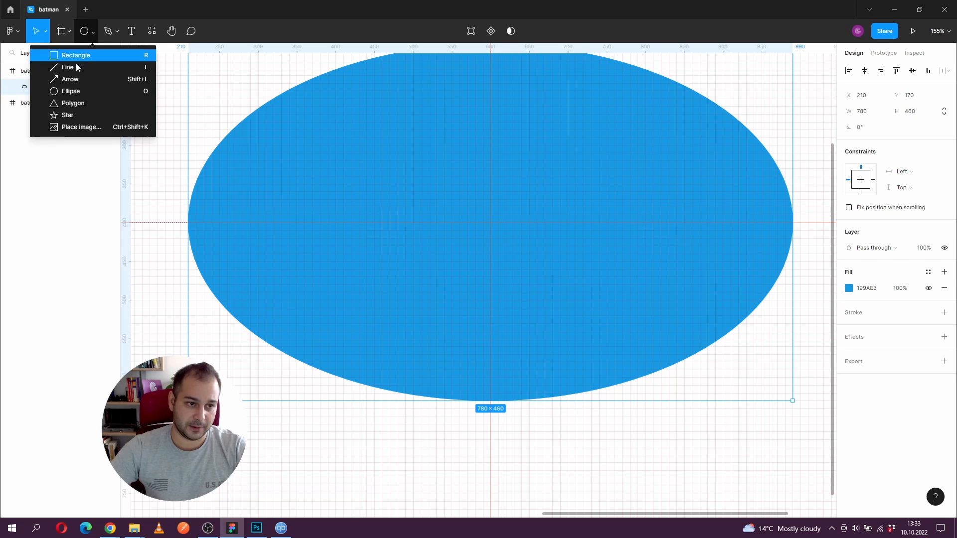
left_click(79, 93)
left_click_drag(204, 416, 357, 491)
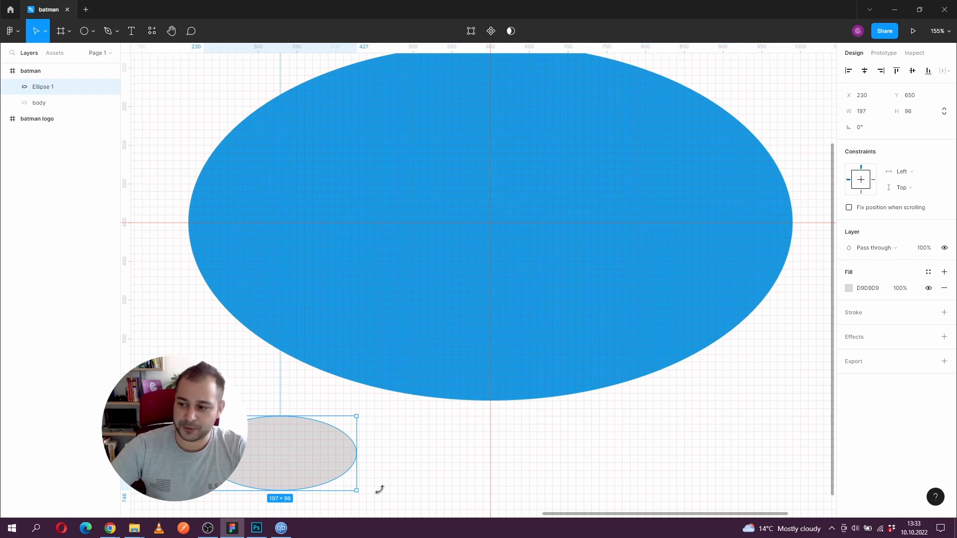
left_click(876, 114)
type("260")
key("Tab")
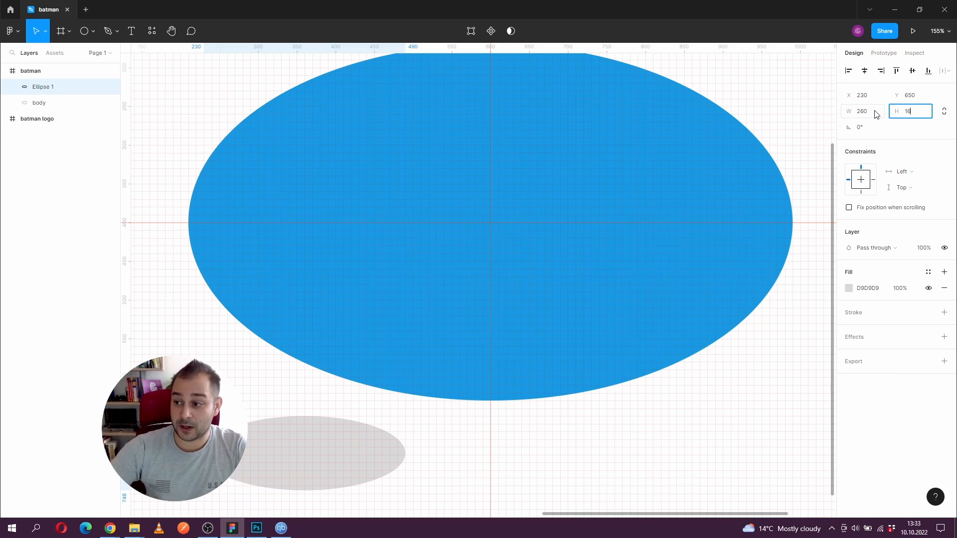
key("Return")
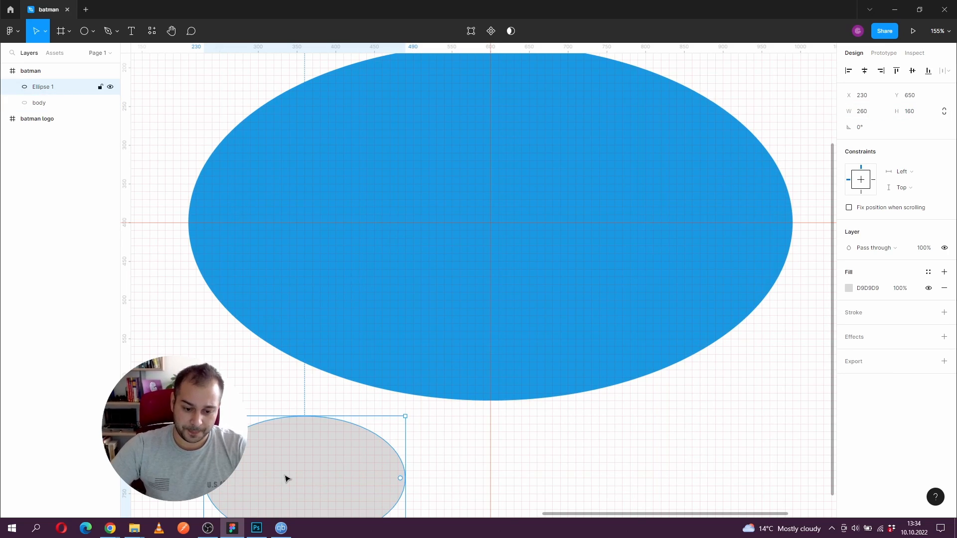
Move the small ellipse to X 270, Y 550 over the body's lower edge and fill it with purple A315C7
left_click_drag(287, 478, 319, 399)
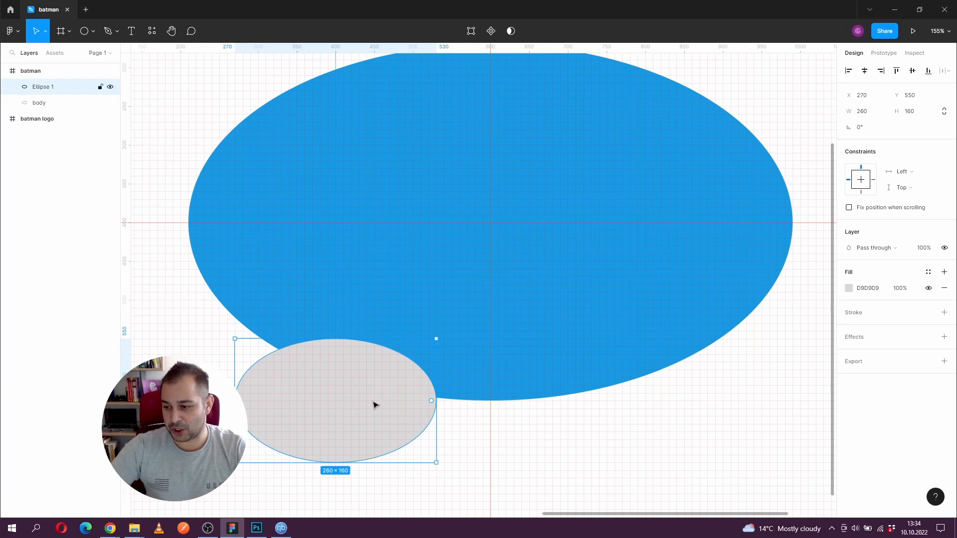
left_click(850, 289)
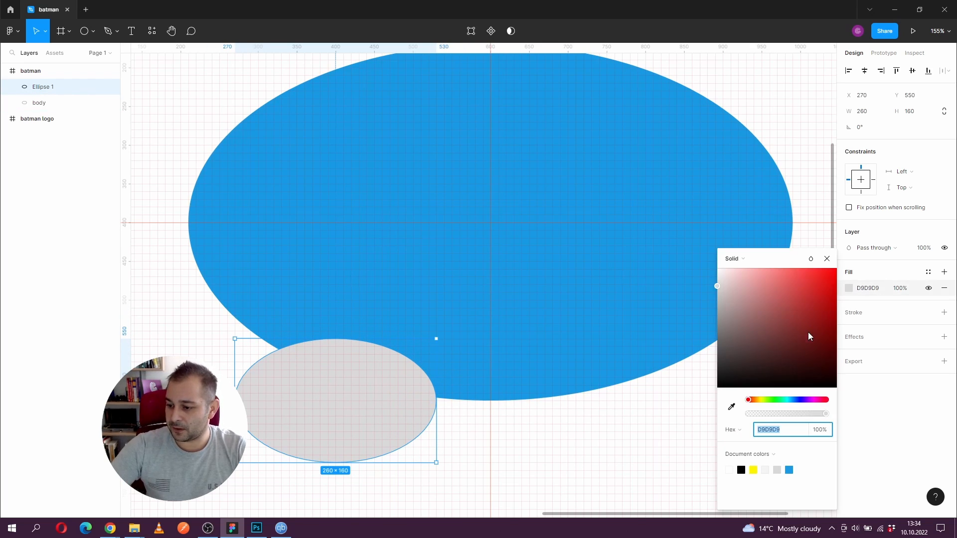
left_click(799, 400)
left_click(824, 294)
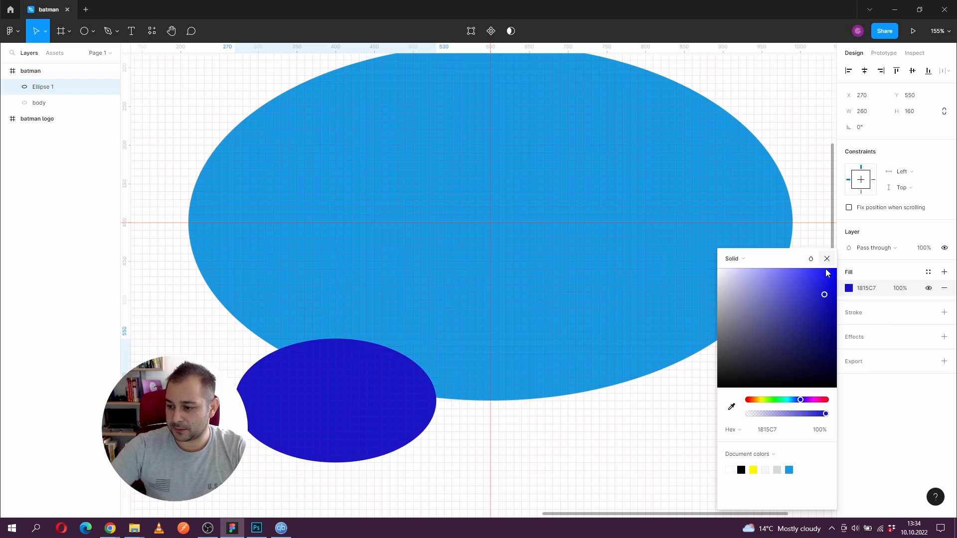
left_click(810, 400)
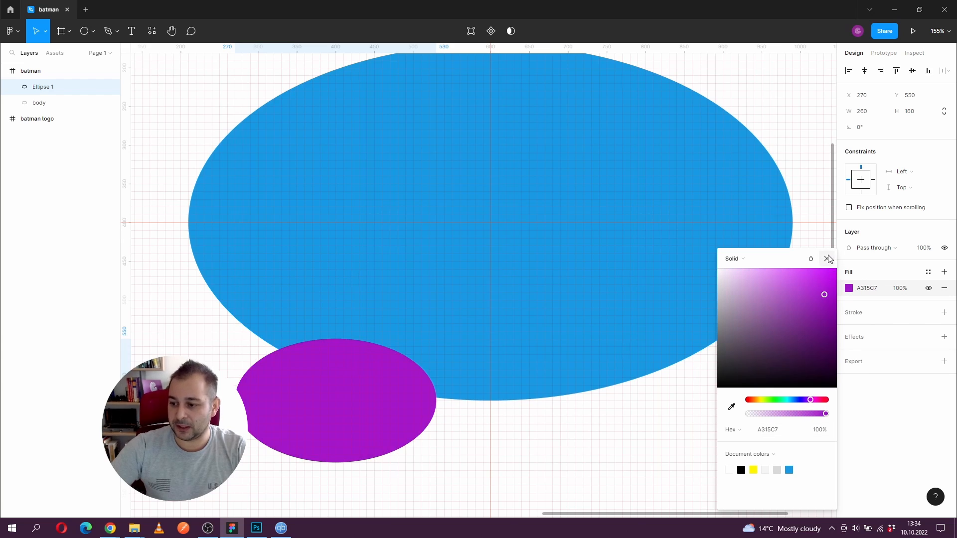
key("Escape")
Rotate the purple ellipse to -75° and move it over the body's lower edge, close to the vertical centre guide
left_click_drag(335, 419, 366, 406)
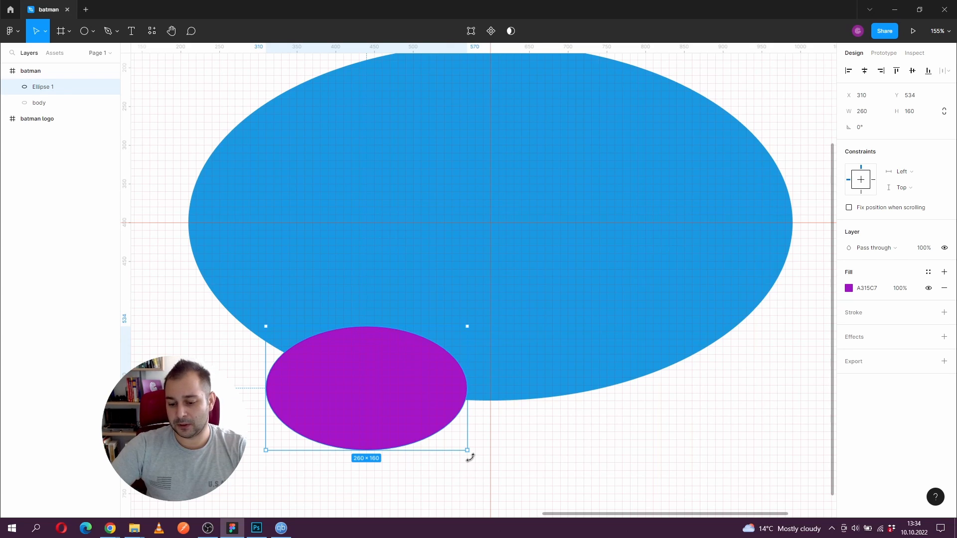
left_click_drag(470, 457, 335, 491)
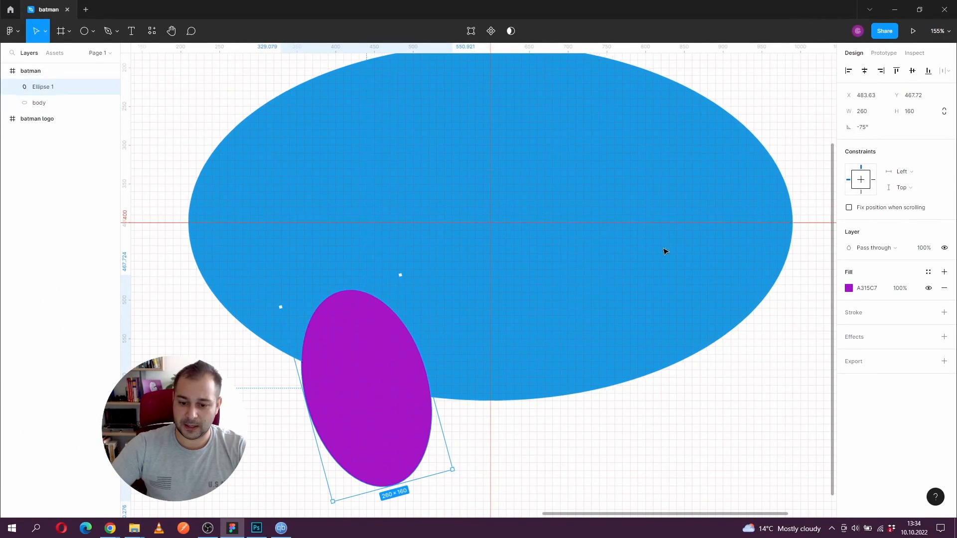
left_click_drag(406, 419, 430, 402)
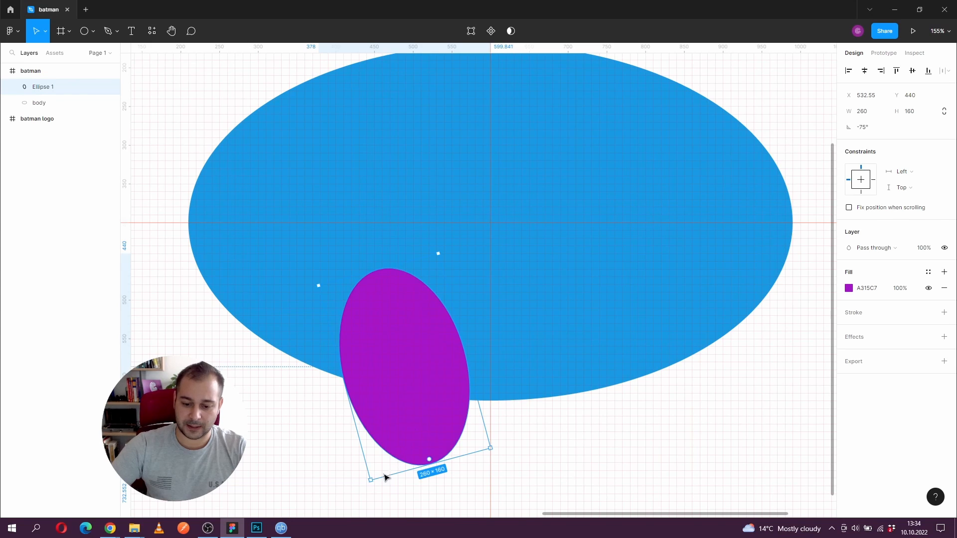
mouse_move(365, 483)
left_mouse_down()
mouse_move(327, 455)
mouse_move(387, 489)
mouse_move(431, 487)
mouse_move(314, 462)
mouse_move(375, 498)
left_mouse_up()
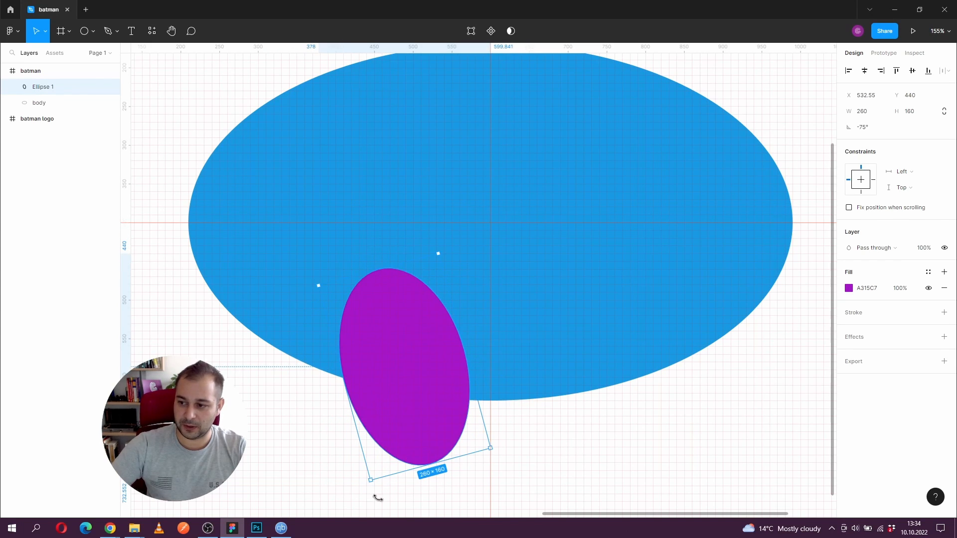
left_click_drag(427, 369, 448, 385)
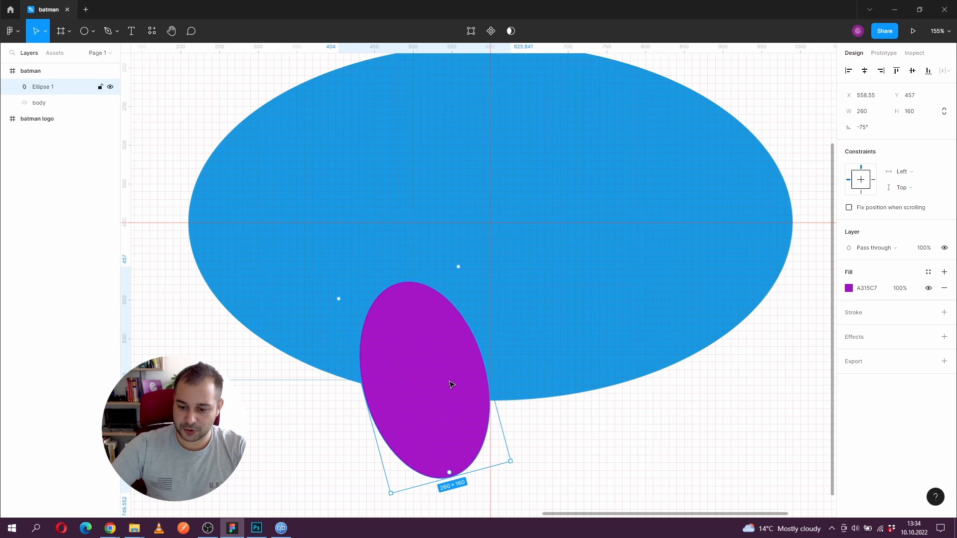
Fine-position the purple ellipse at X 559.55, Y 470 so its inner edge touches the vertical centre guide
key("z")
left_click(484, 406)
left_click_drag(468, 417, 444, 397)
left_click(479, 390)
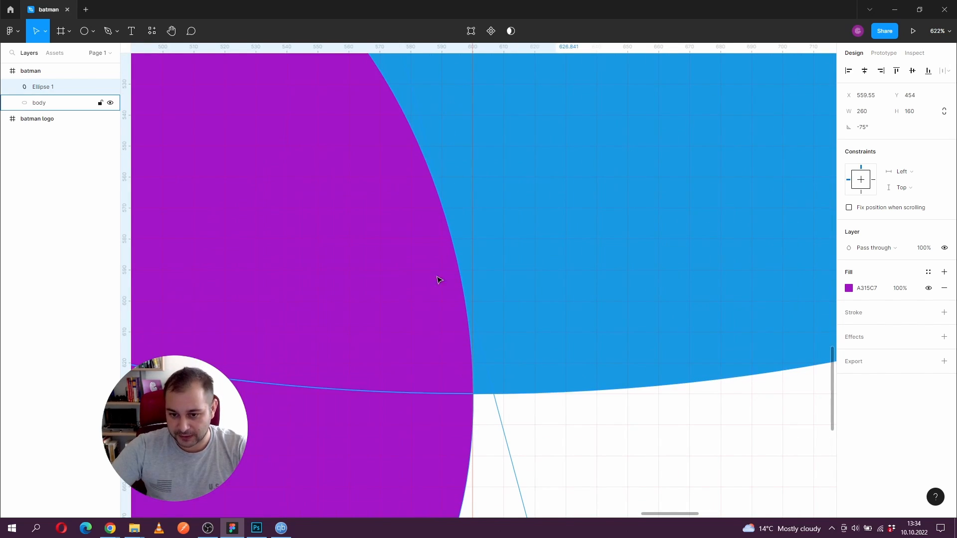
key("z")
left_click(439, 207, "alt")
left_click(438, 207, "alt")
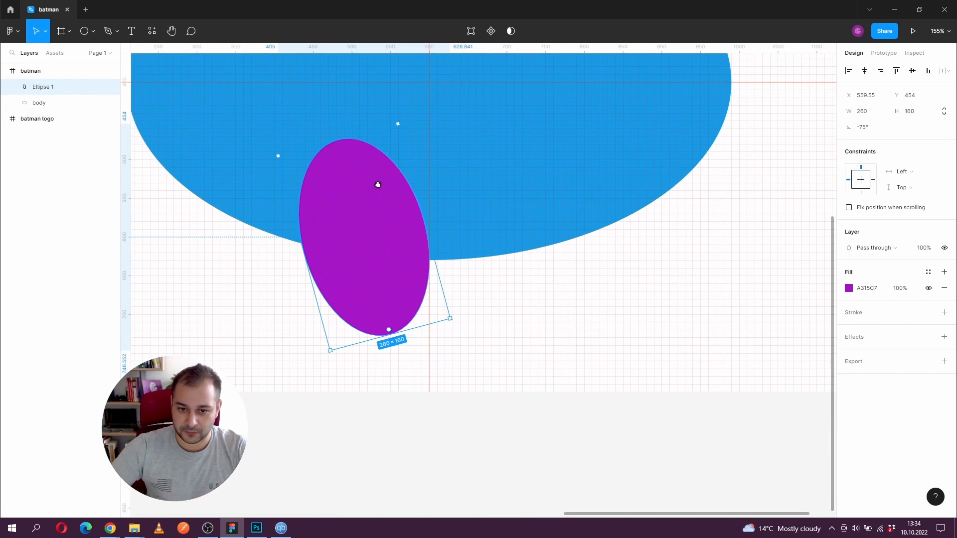
left_click_drag(371, 198, 377, 215)
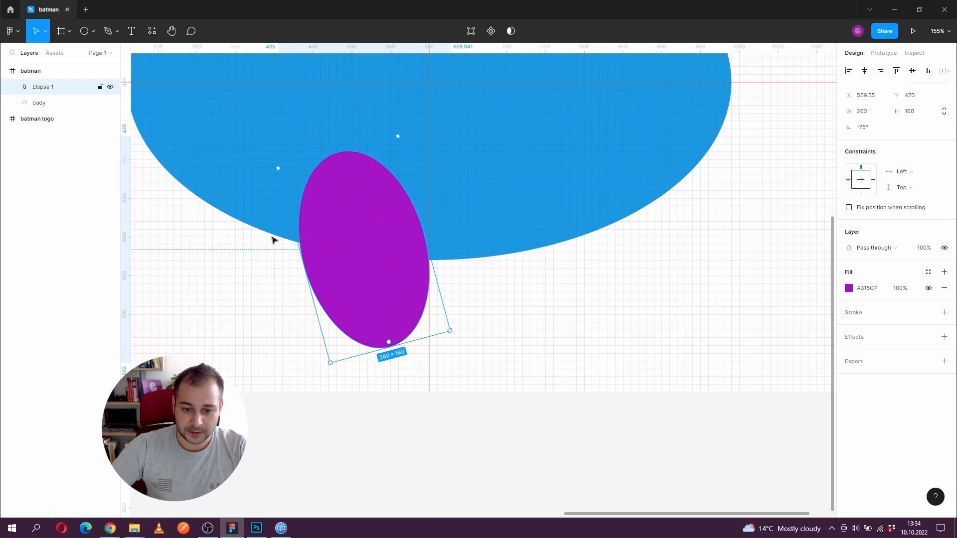
Draw an ellipse about 200 × 120 beside the purple one, move it lower, and resize it to 280 × 160
left_click(214, 261)
left_click(95, 32)
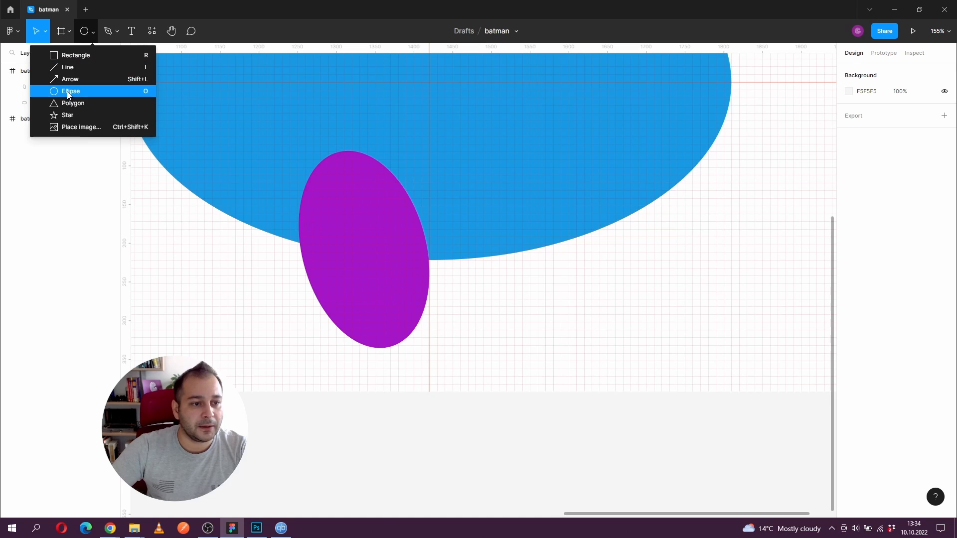
left_click(66, 91)
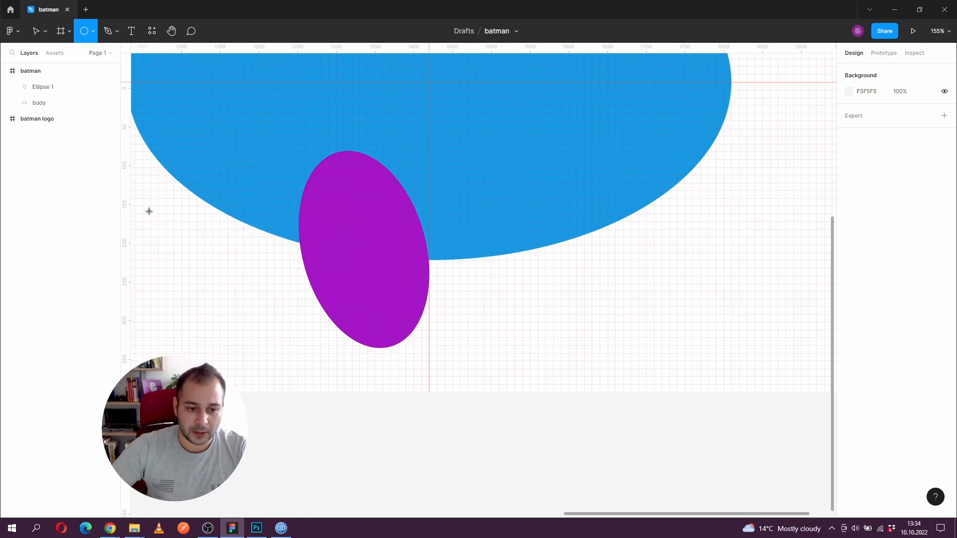
left_click_drag(149, 211, 306, 307)
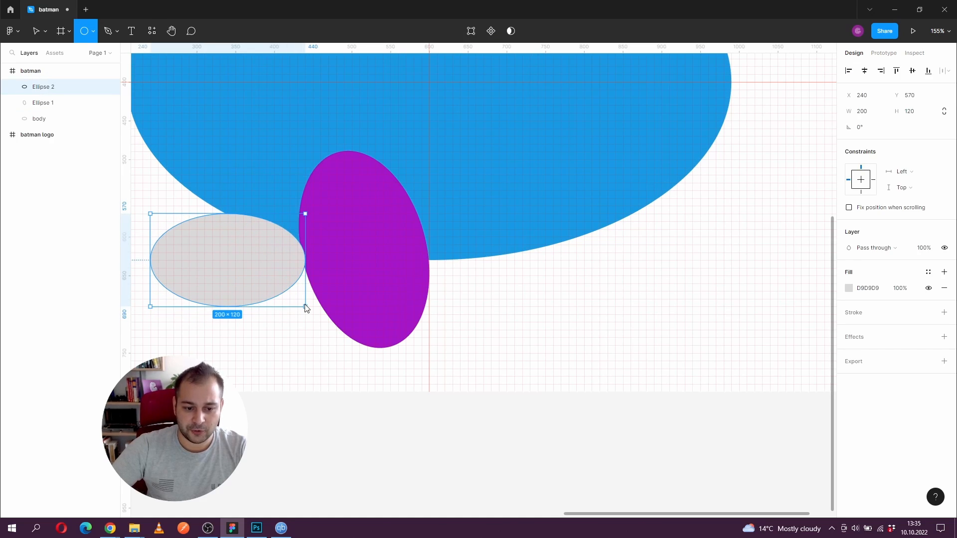
left_click_drag(225, 312, 217, 356)
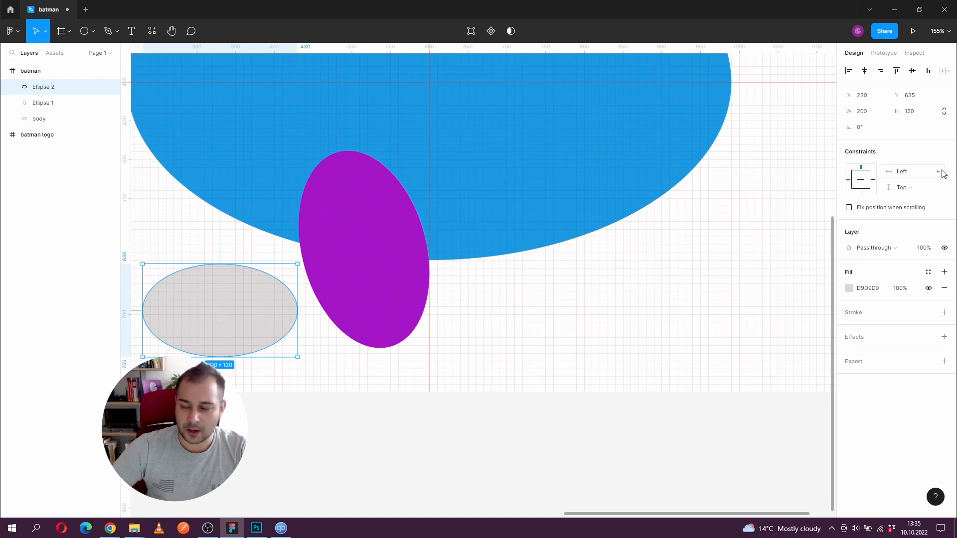
left_click(866, 116)
type("2")
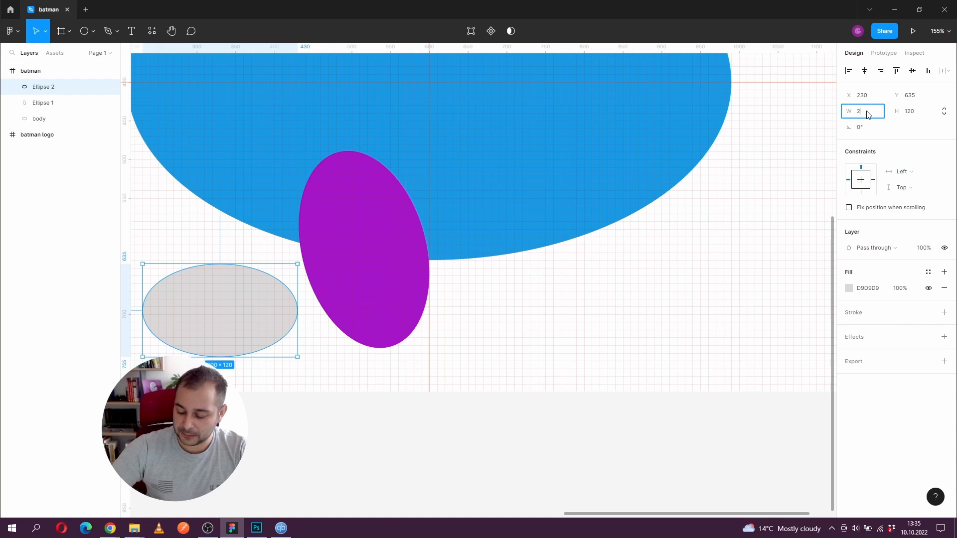
type("80")
key("Tab")
type("16")
key("Return")
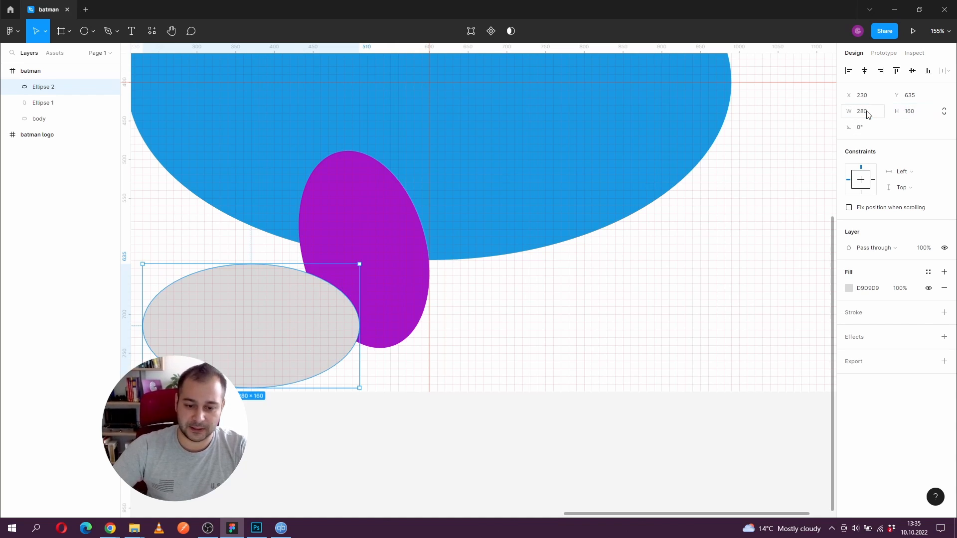
Fill the 280 × 160 ellipse with red DA3535 and move it up to Y 550 over the body's lower-left edge
left_click(850, 289)
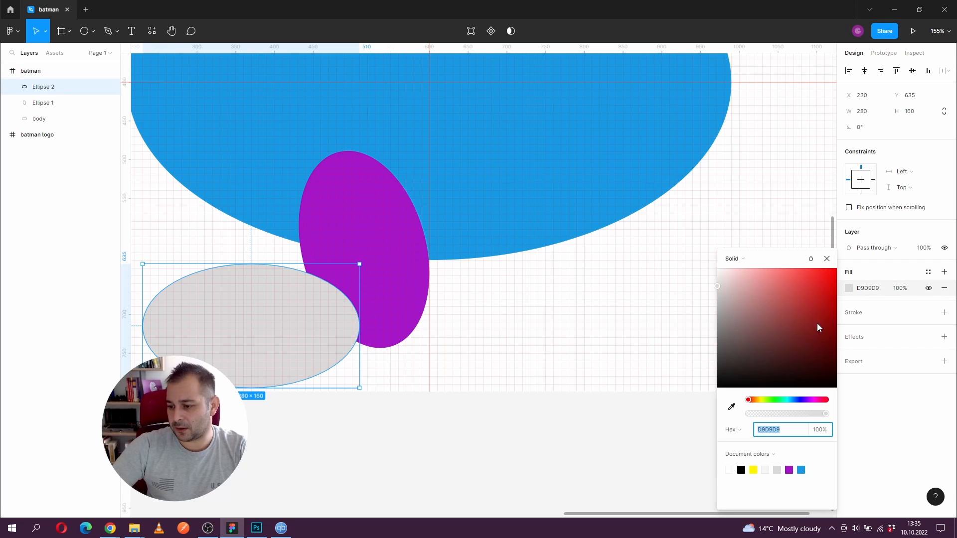
left_click(815, 279)
key("Escape")
scroll(449, 299, "up", 2)
scroll(448, 299, "left", 2)
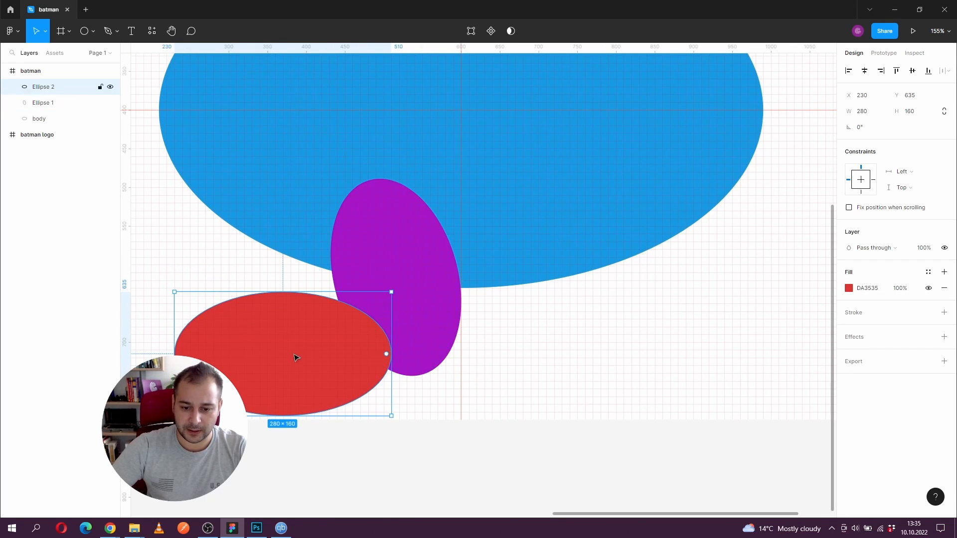
left_click_drag(297, 357, 265, 303)
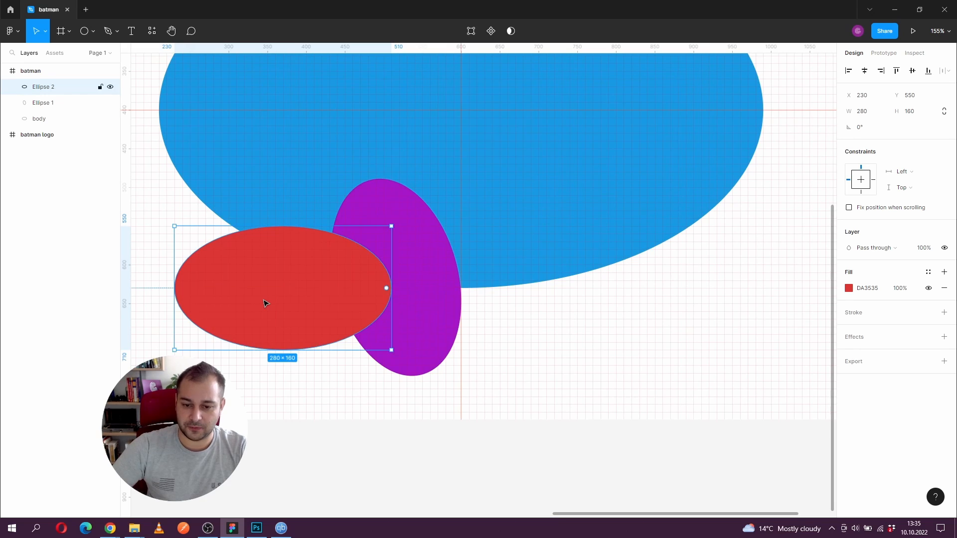
Rotate the red ellipse to -75° and move it to X 443.55, Y 440 so it overlaps the purple ellipse
left_click(864, 128)
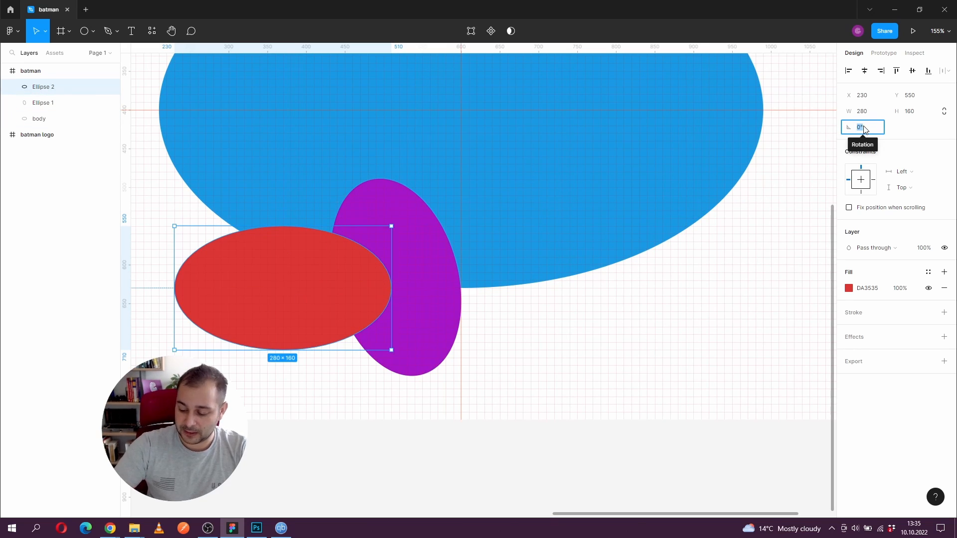
key("BackSpace")
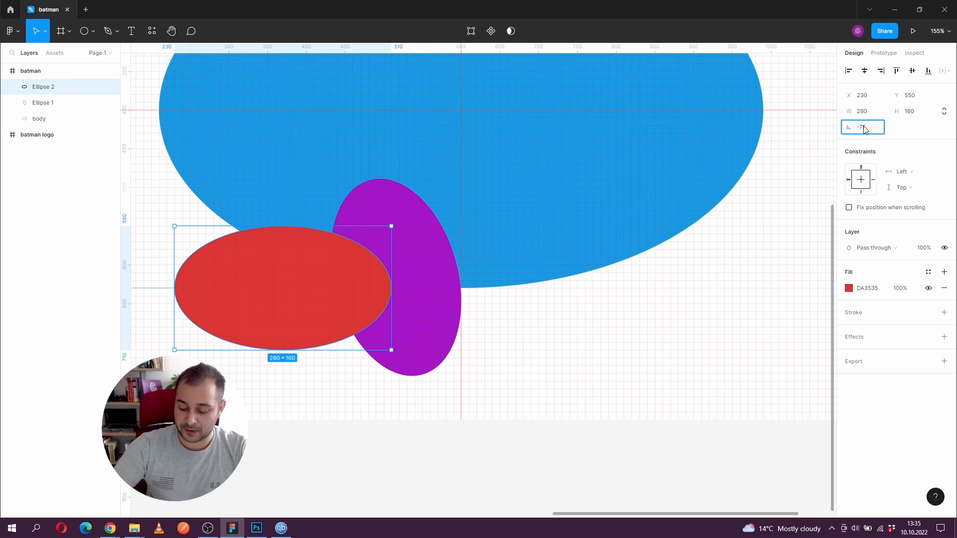
type("-75")
key("Return")
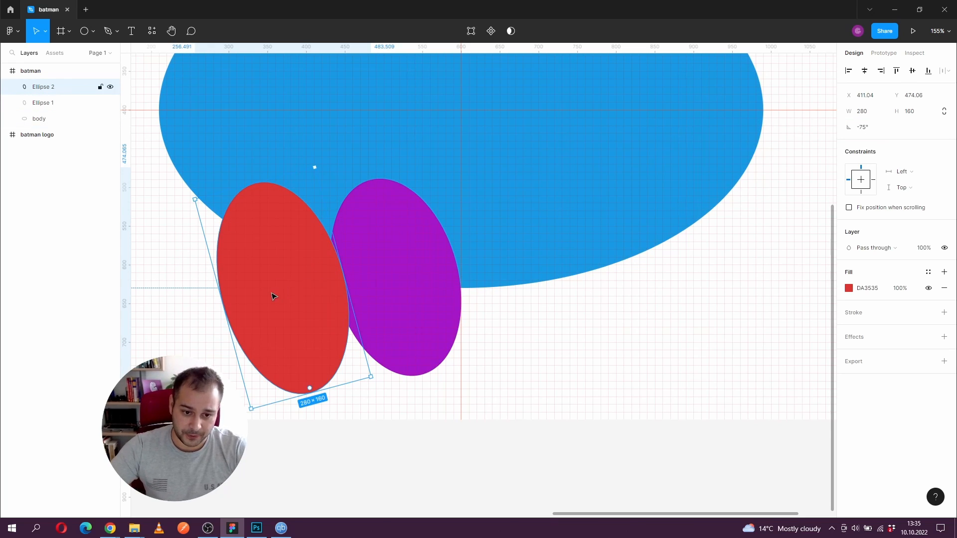
left_click_drag(273, 296, 297, 269)
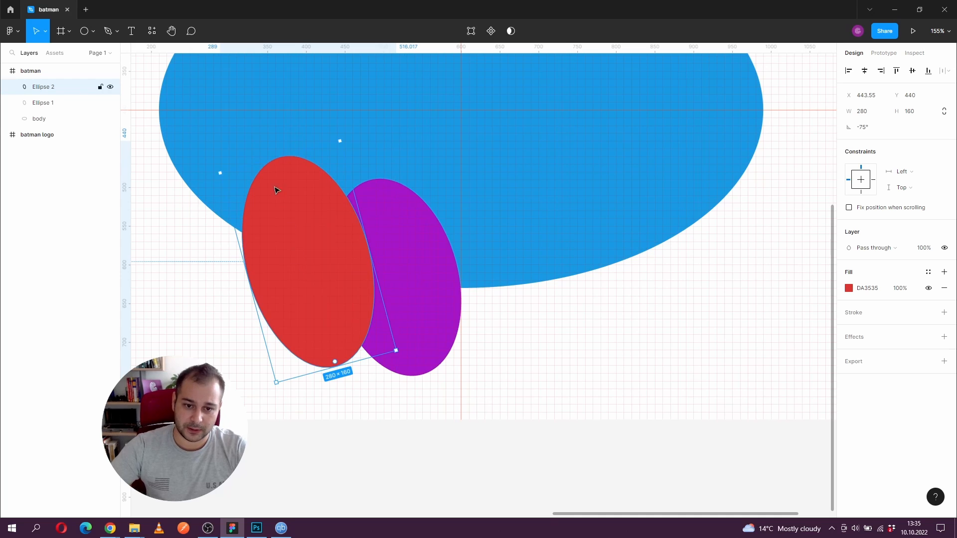
Fine-position the red ellipse at X 444.55, Y 441 on the body's lower-left edge
scroll(271, 167, "up", 5)
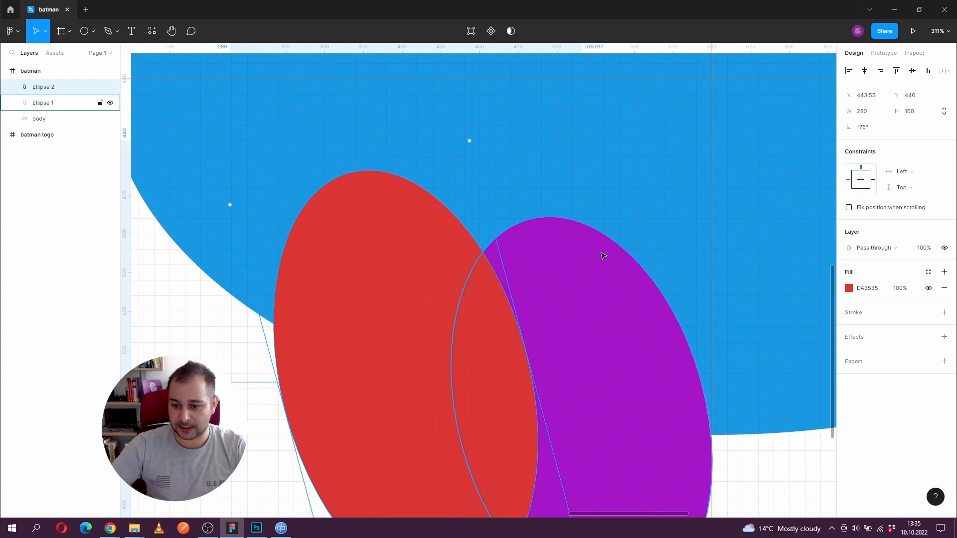
scroll(563, 378, "right", 2)
scroll(562, 378, "down", 3)
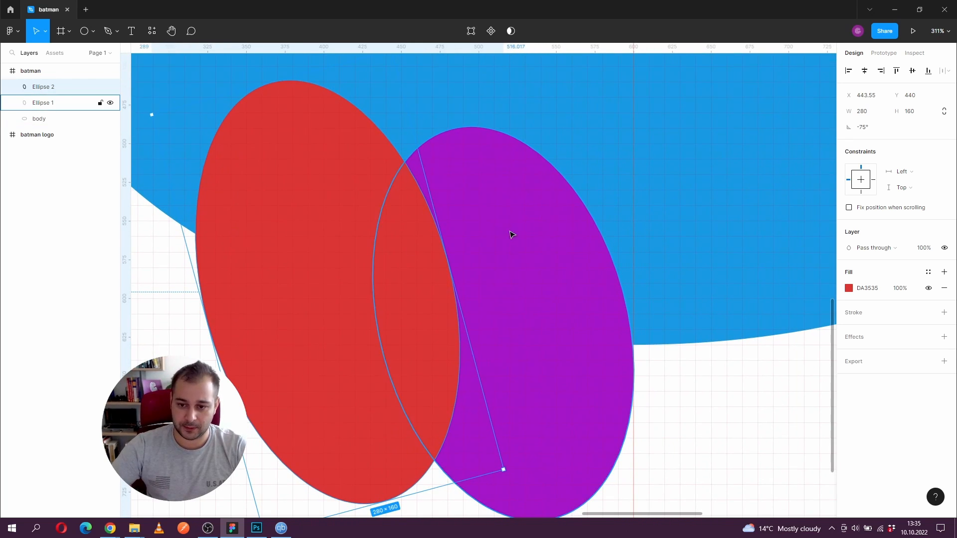
scroll(508, 256, "up", 1)
left_click_drag(440, 180, 524, 269)
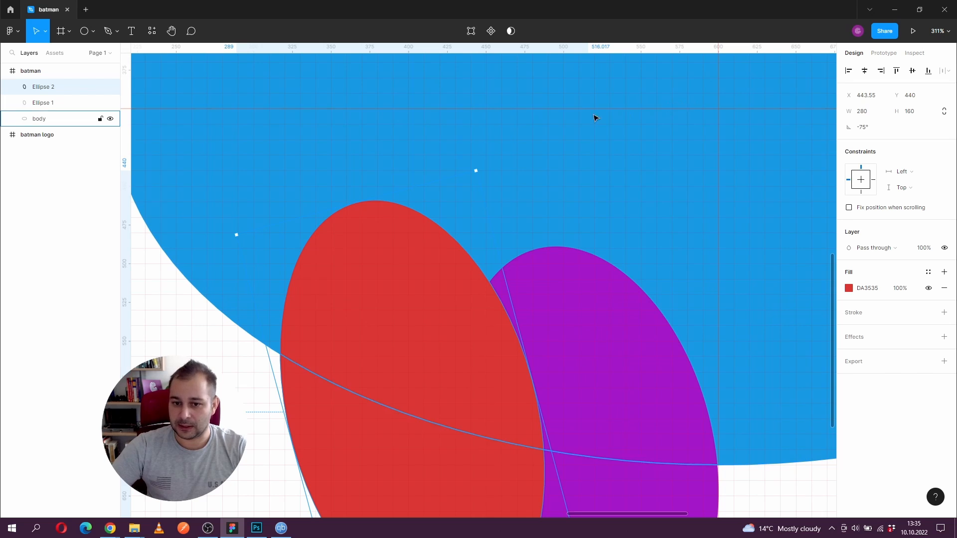
mouse_move(442, 184)
left_mouse_down()
mouse_move(381, 196)
mouse_move(432, 190)
left_mouse_up()
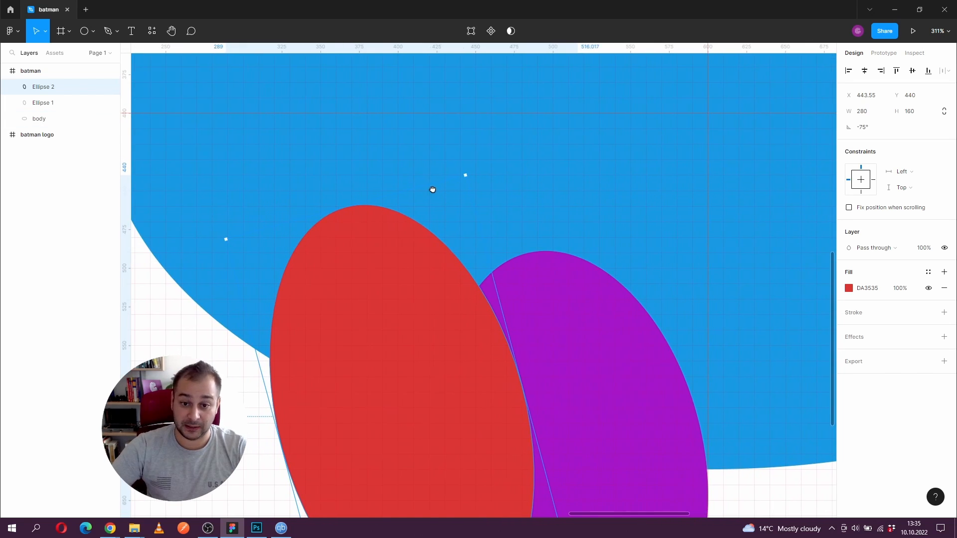
mouse_move(332, 374)
left_mouse_down()
mouse_move(329, 382)
mouse_move(331, 374)
left_mouse_up()
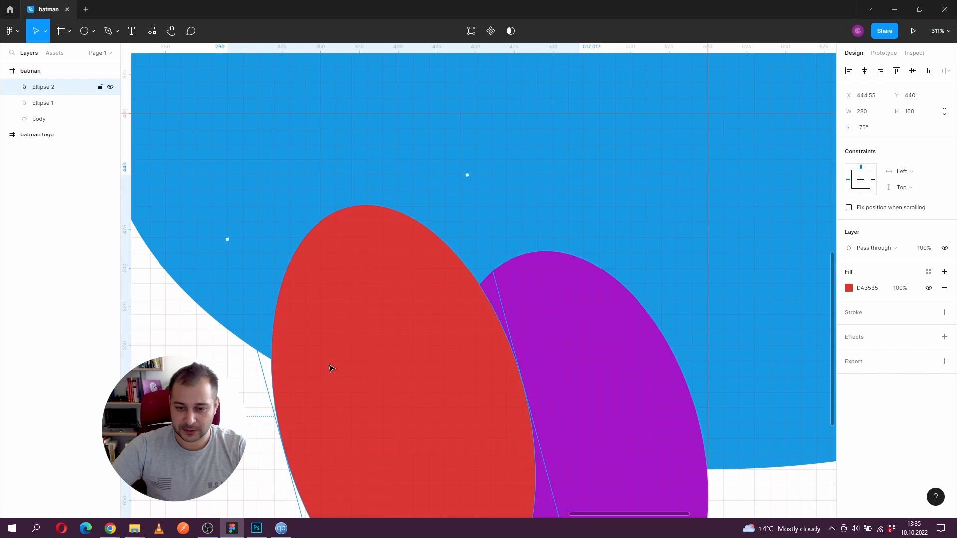
scroll(349, 324, "down", 3)
scroll(354, 333, "up", 1)
key("Down")
key("Down")
key("Down")
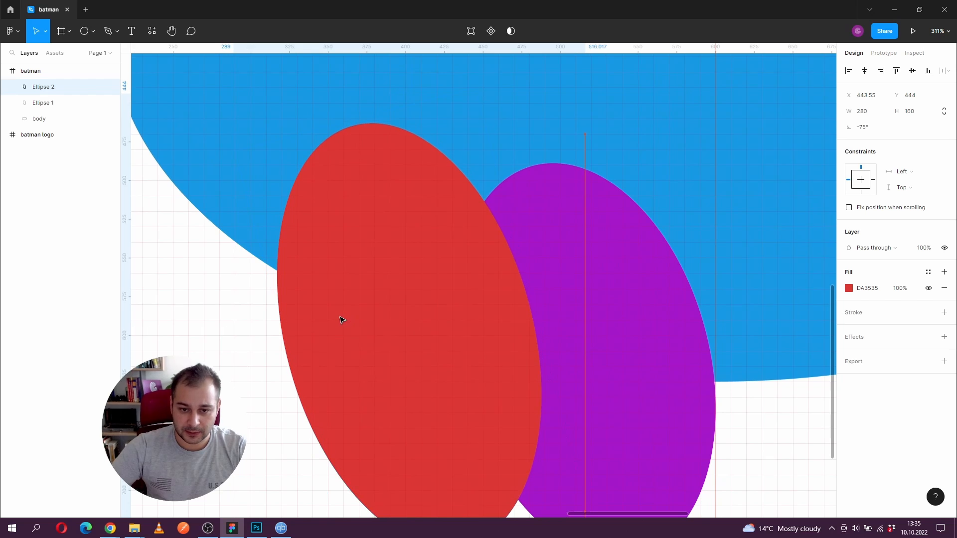
key("Up")
key("Up")
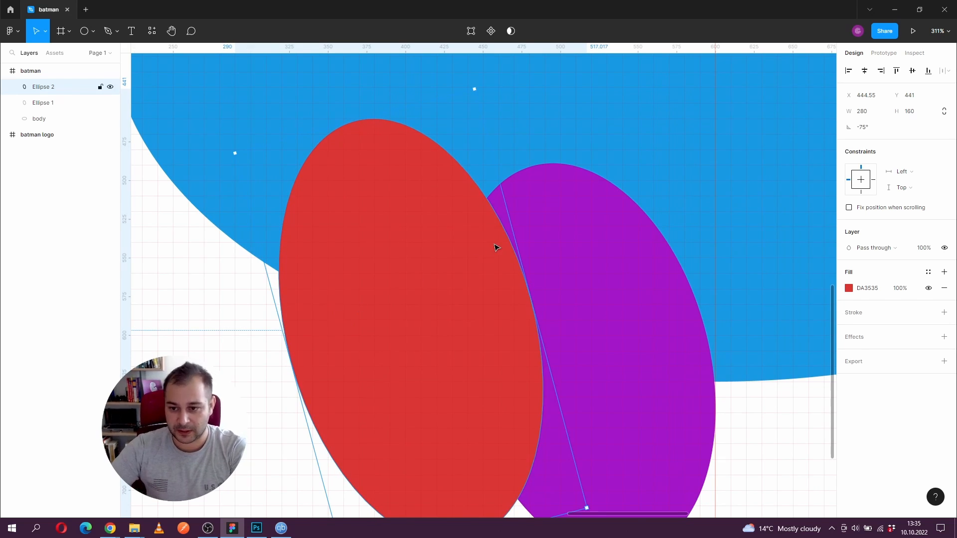
Add horizontal guides at 460 and 490 to mark the tops of the red and purple ellipses
left_click_drag(478, 267, 450, 247)
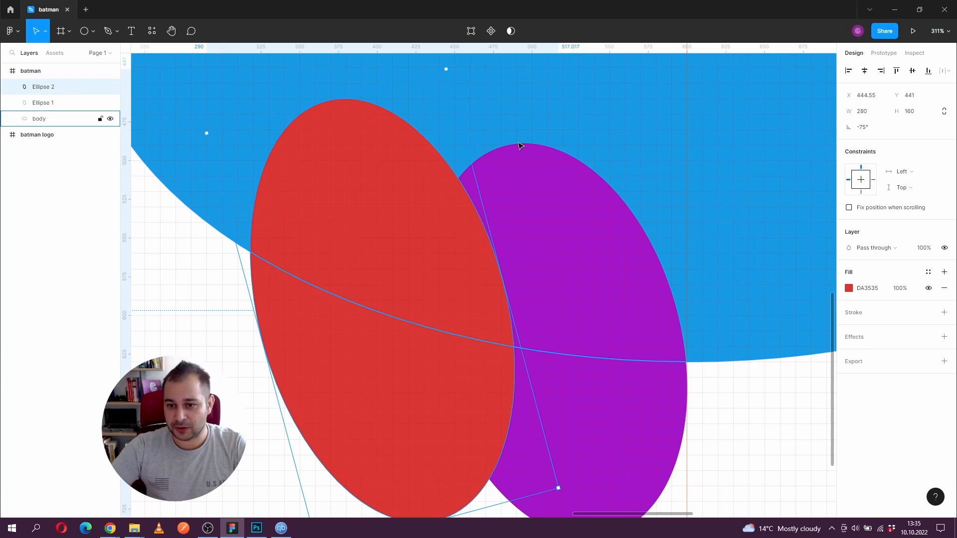
left_click_drag(549, 310, 504, 141)
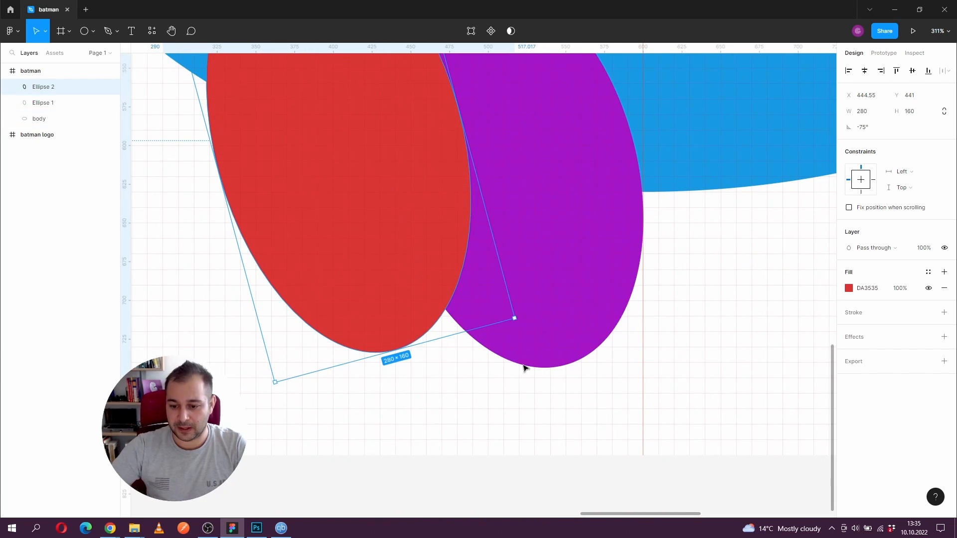
left_click_drag(484, 209, 513, 381)
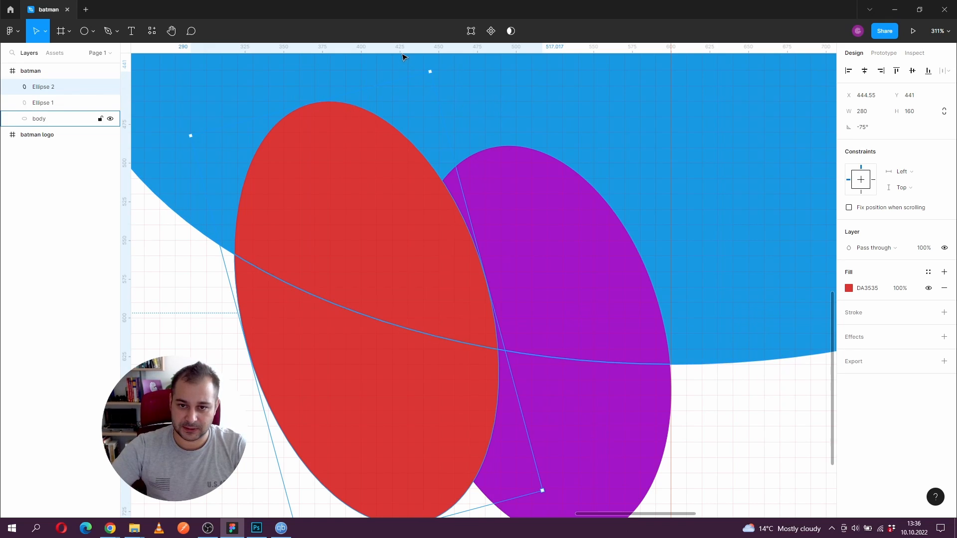
left_click_drag(402, 47, 395, 102)
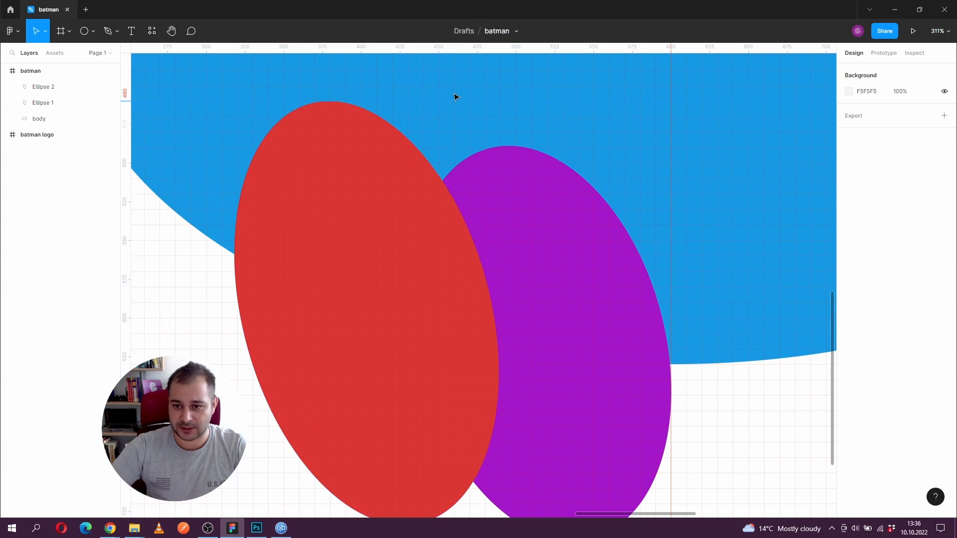
left_click(488, 59)
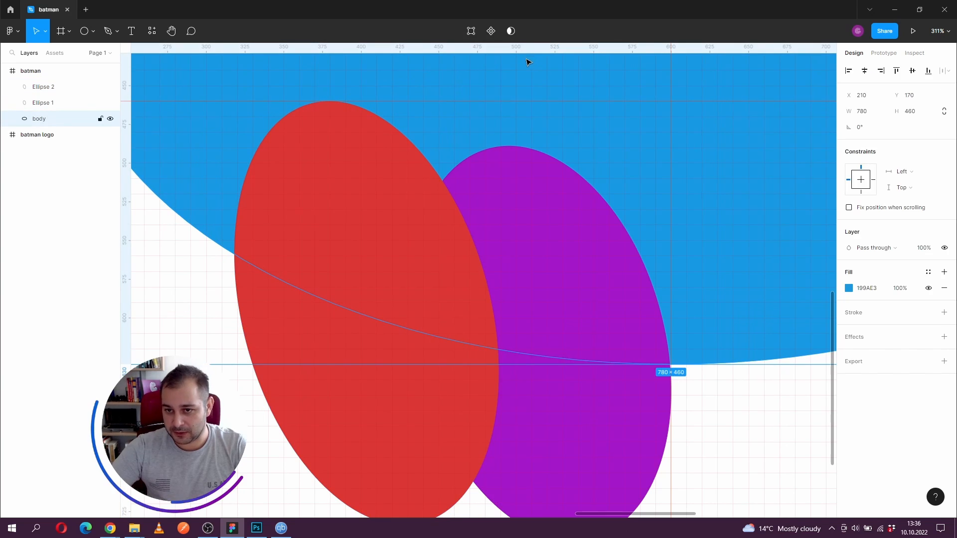
left_click_drag(527, 47, 507, 147)
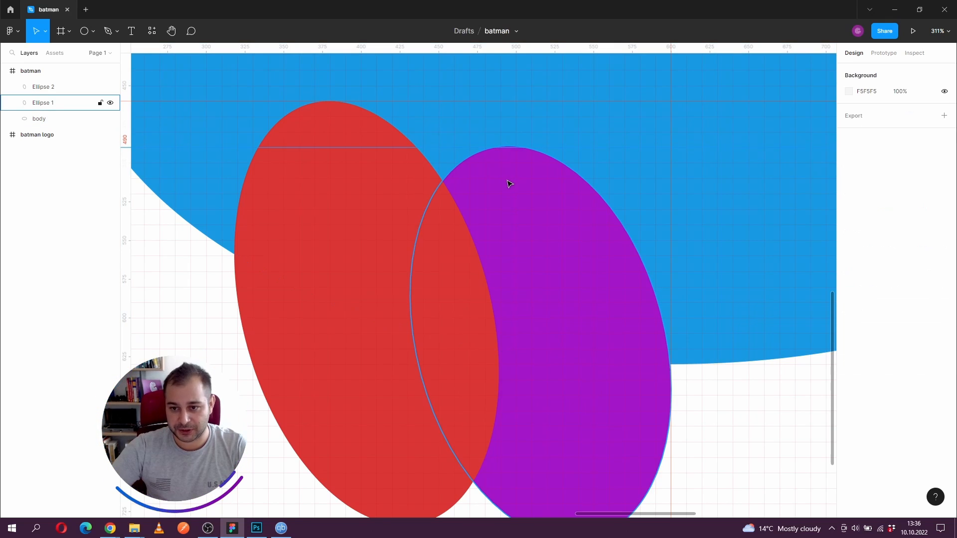
Nudge the purple ellipse up to Y 466 and remove the temporary horizontal guides
left_click(506, 182)
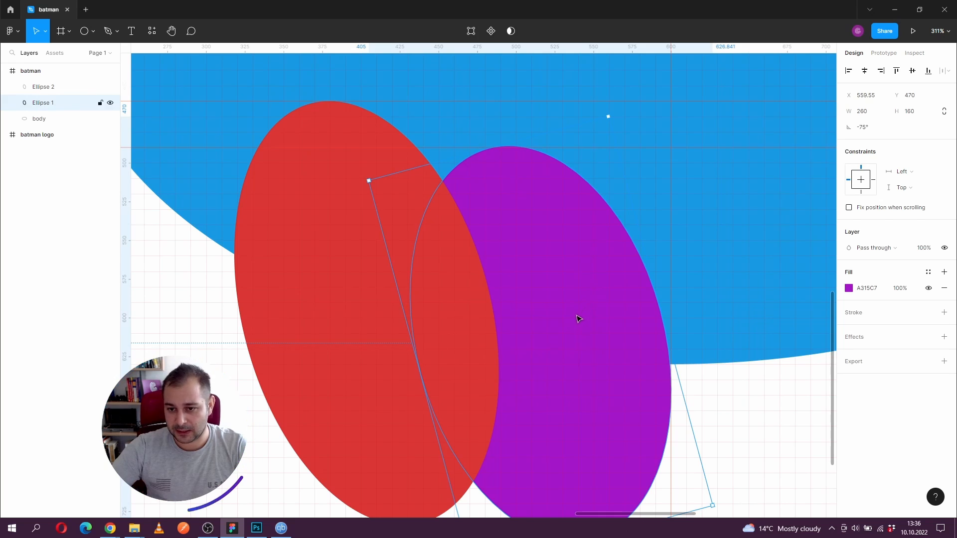
left_click_drag(574, 325, 573, 322)
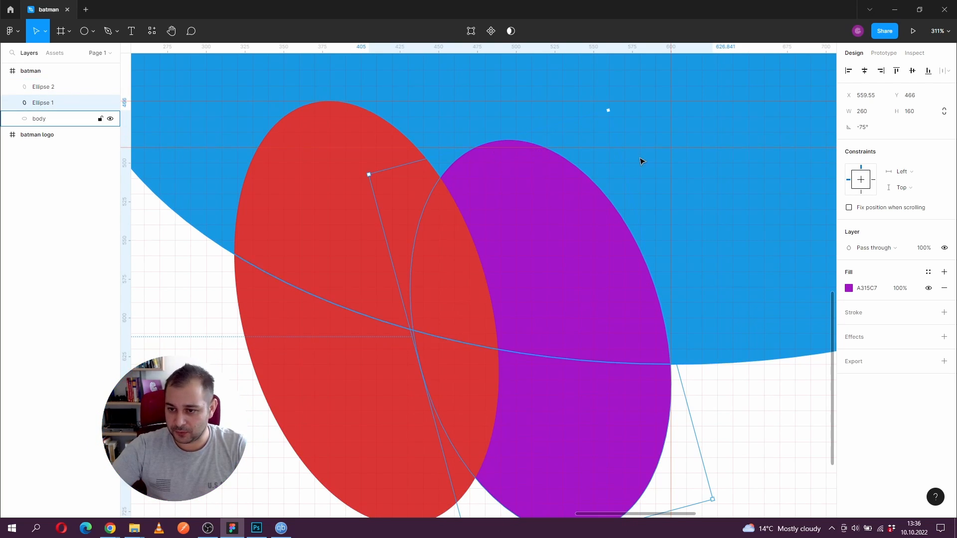
left_click_drag(643, 148, 379, 239)
Duplicate the red and purple ellipses together and place the copies just right of the vertical centre guide
key("ctrl+minus")
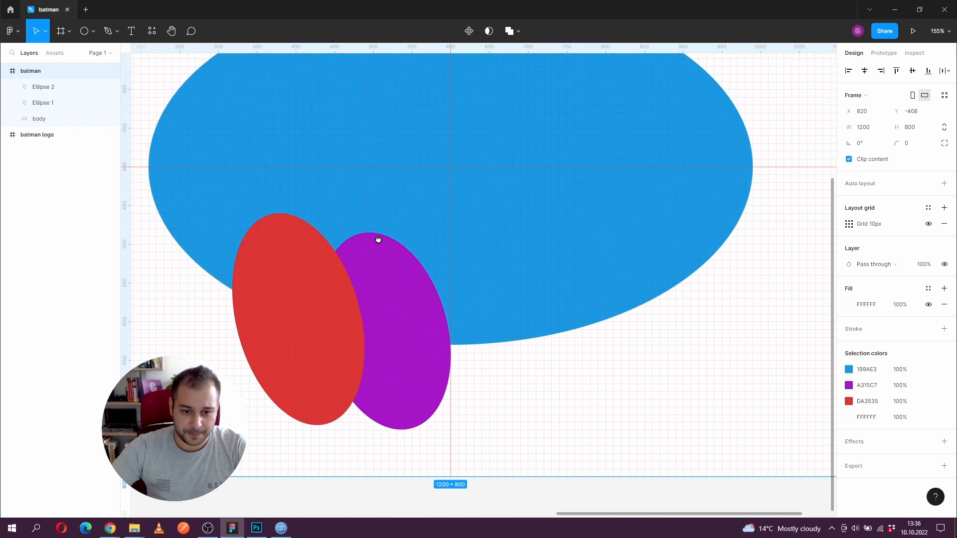
left_click_drag(380, 280, 399, 297)
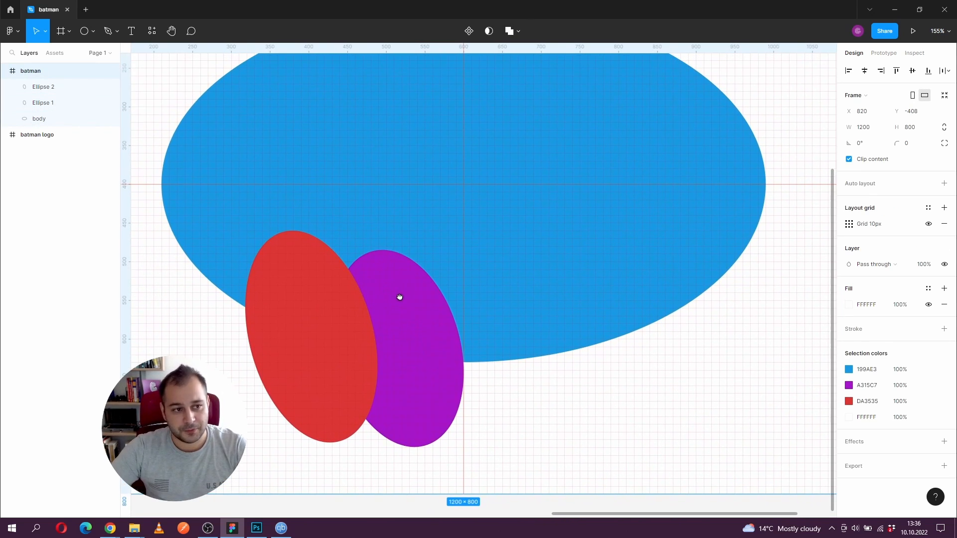
left_click(311, 321)
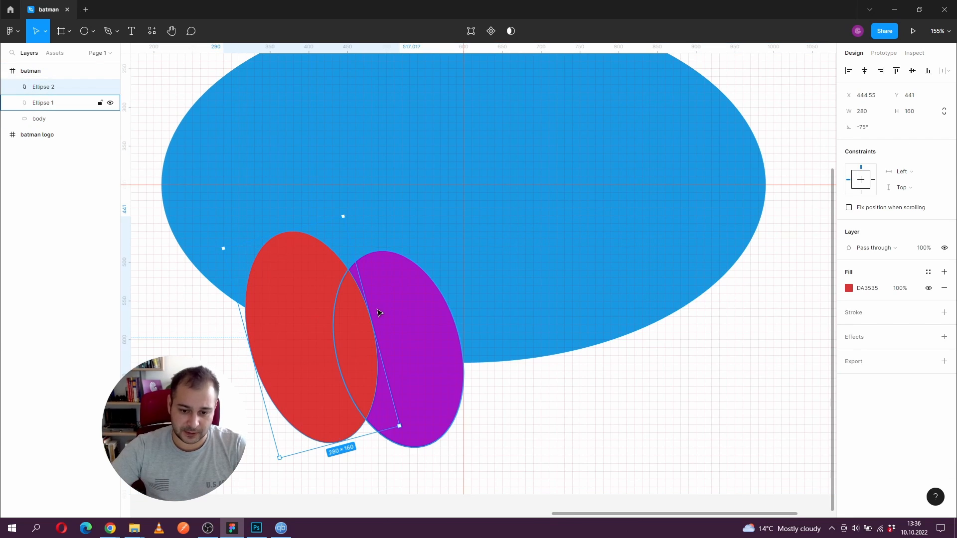
left_click(399, 309, "shift")
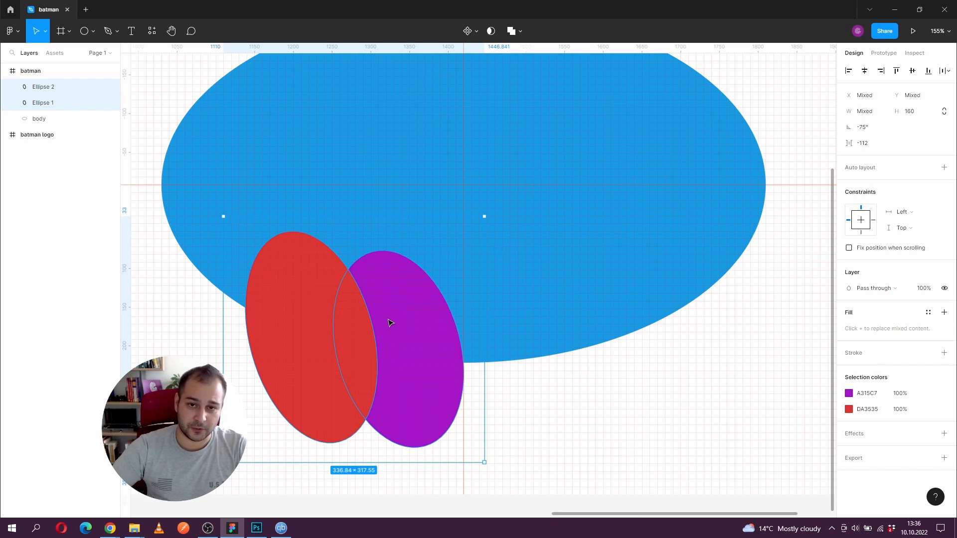
key("ctrl+v")
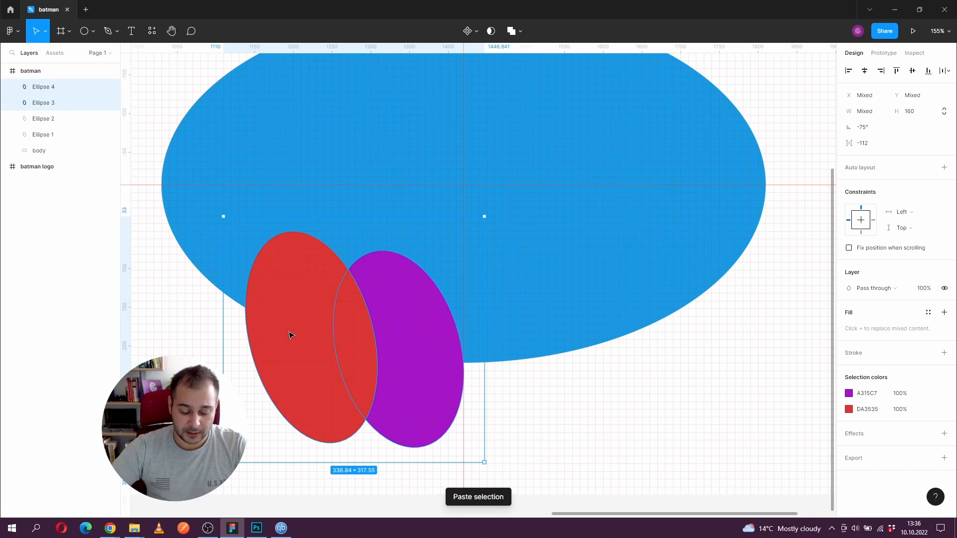
left_click_drag(290, 335, 509, 347)
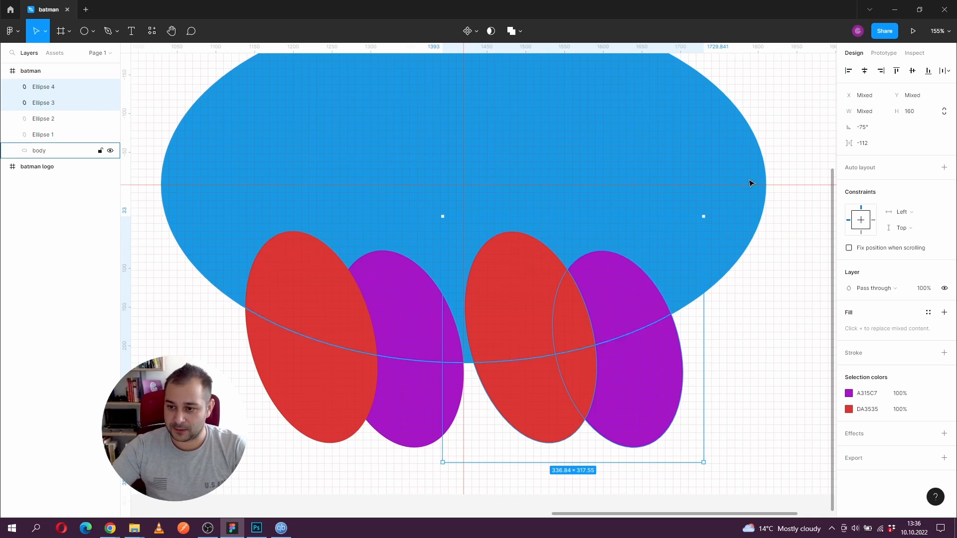
Flip the duplicated pair horizontally and nudge it so its purple ellipse meets the original one at the centre guide
right_click(521, 318)
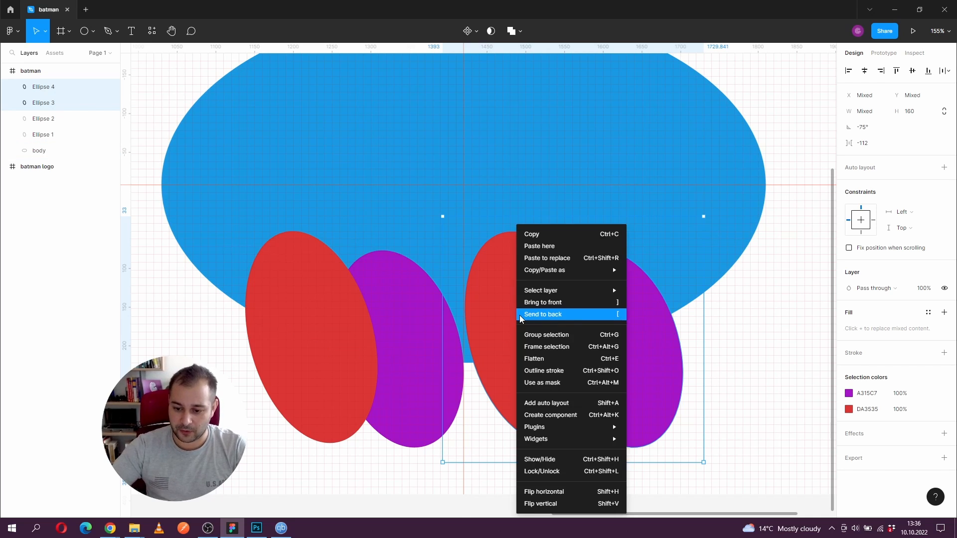
left_click(543, 492)
left_click_drag(519, 399, 469, 371)
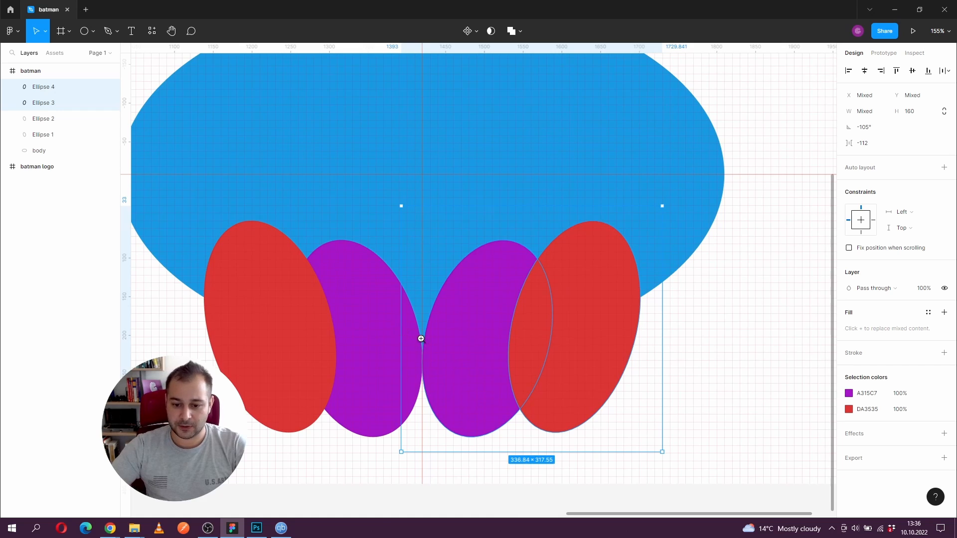
scroll(422, 338, "up", 3)
scroll(426, 349, "up", 3)
left_click_drag(448, 425, 432, 362)
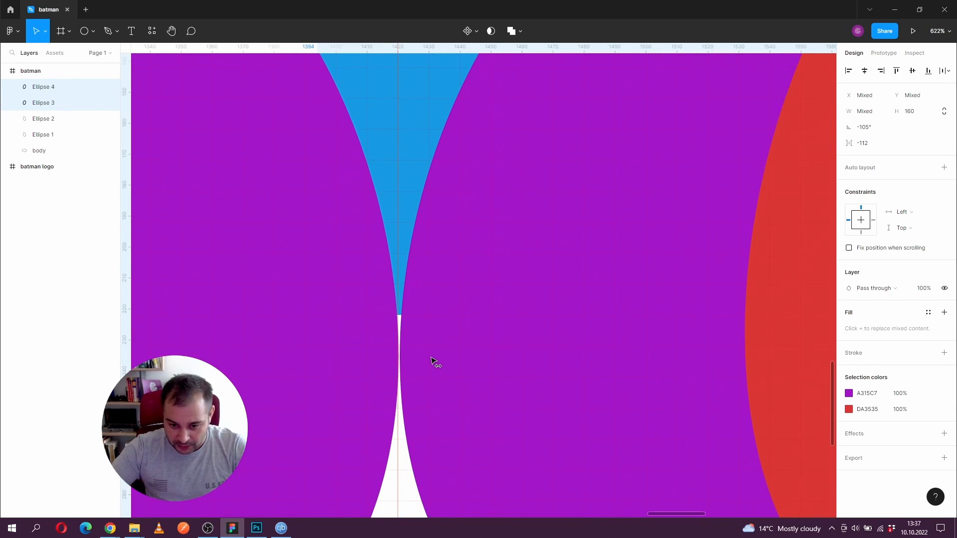
key("Left")
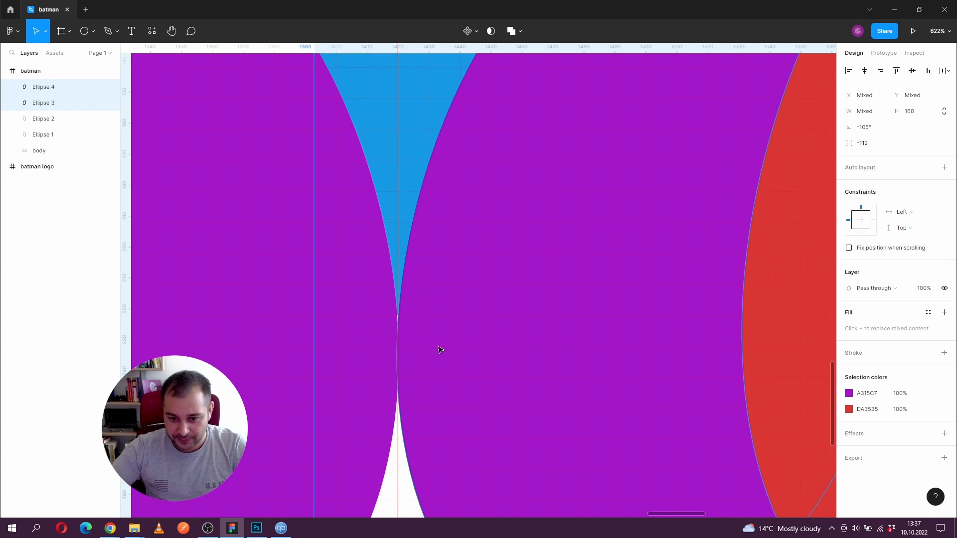
left_click_drag(490, 216, 415, 267)
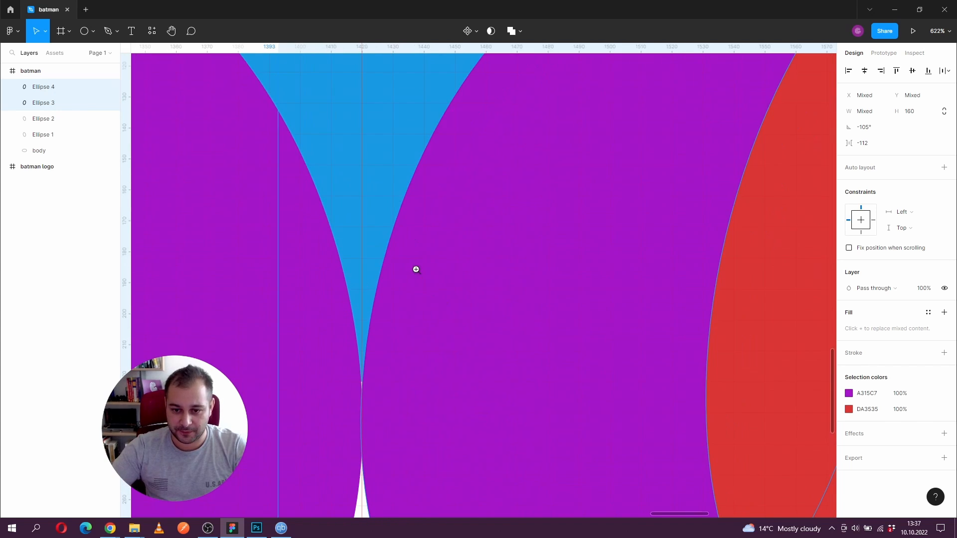
Combine the four red and purple ellipses into one shape with Union, leaving the body ellipse out
scroll(414, 266, "down", 5, "ctrl")
left_click(362, 301)
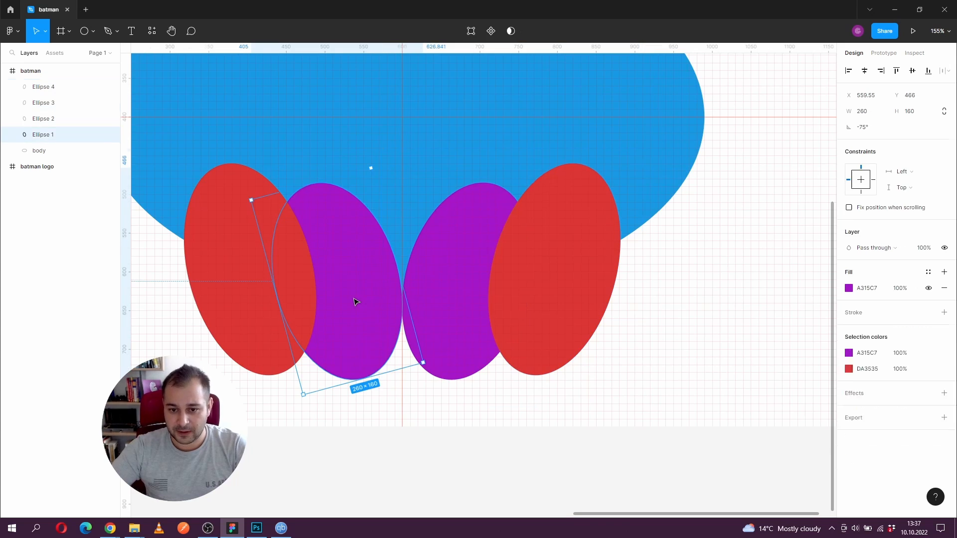
left_click(227, 296, "shift")
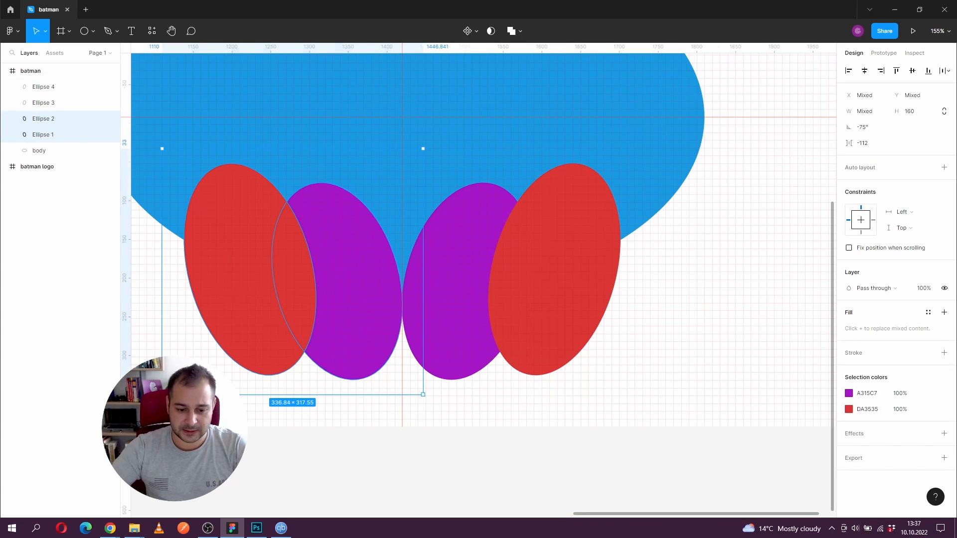
key("Escape")
left_click_drag(151, 407, 675, 309)
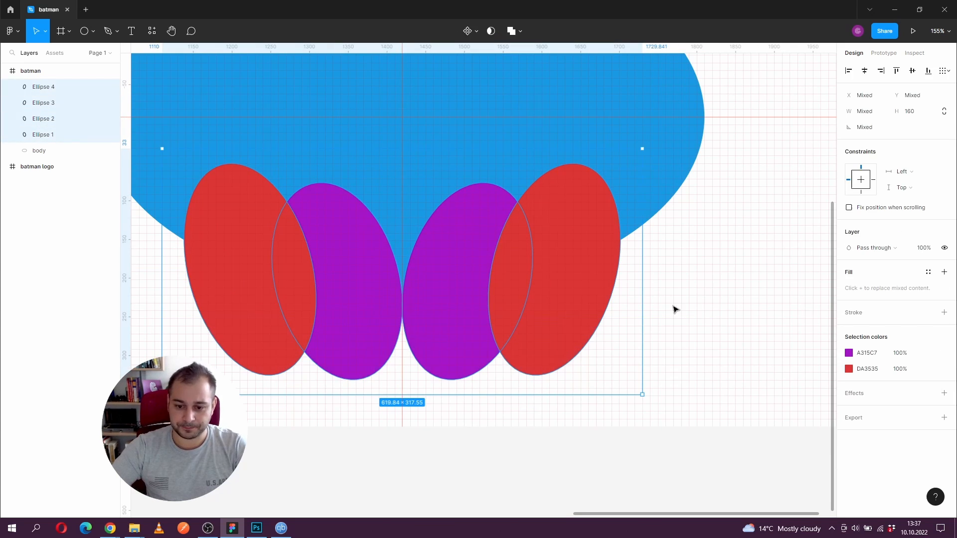
left_click(520, 31)
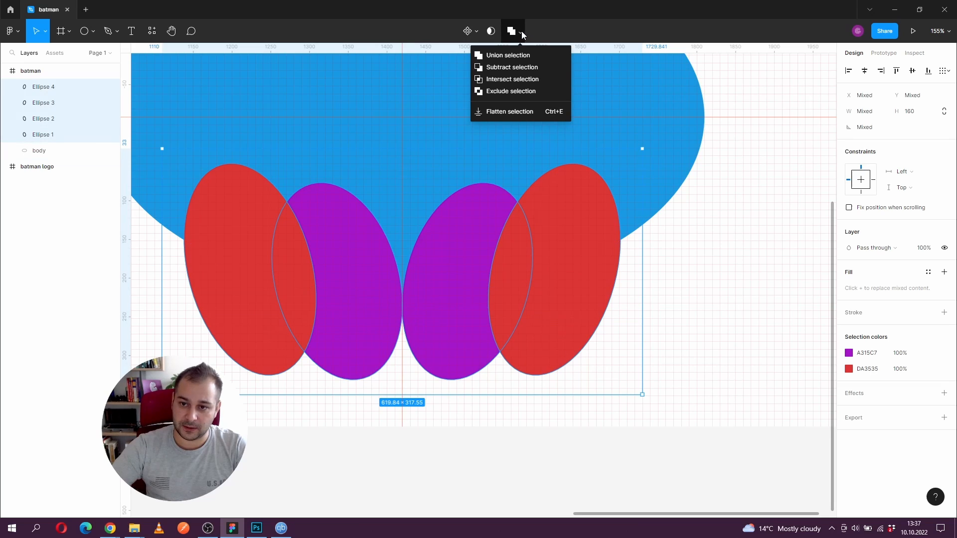
left_click(507, 55)
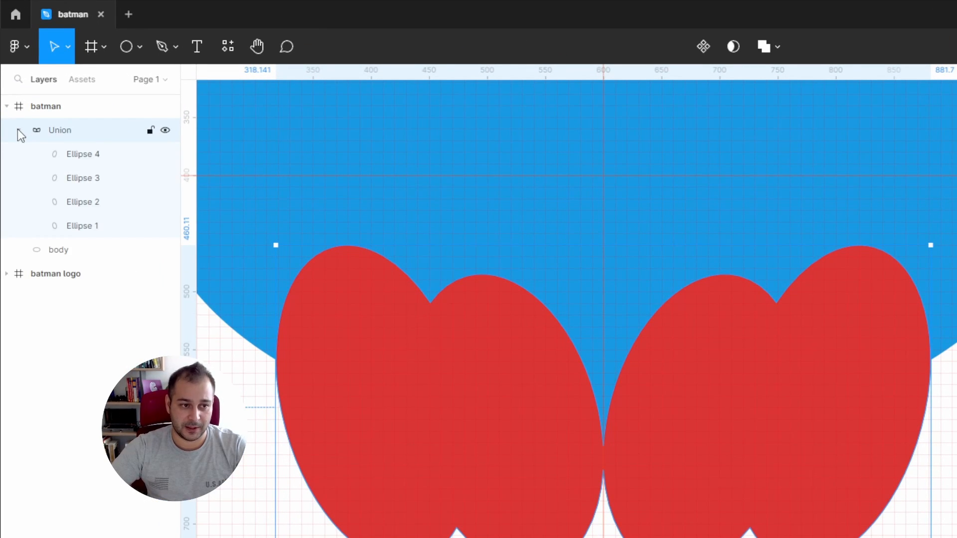
Subtract the combined red ellipses from the blue body ellipse to cut the scalloped lower edge of the wings
left_click(17, 130)
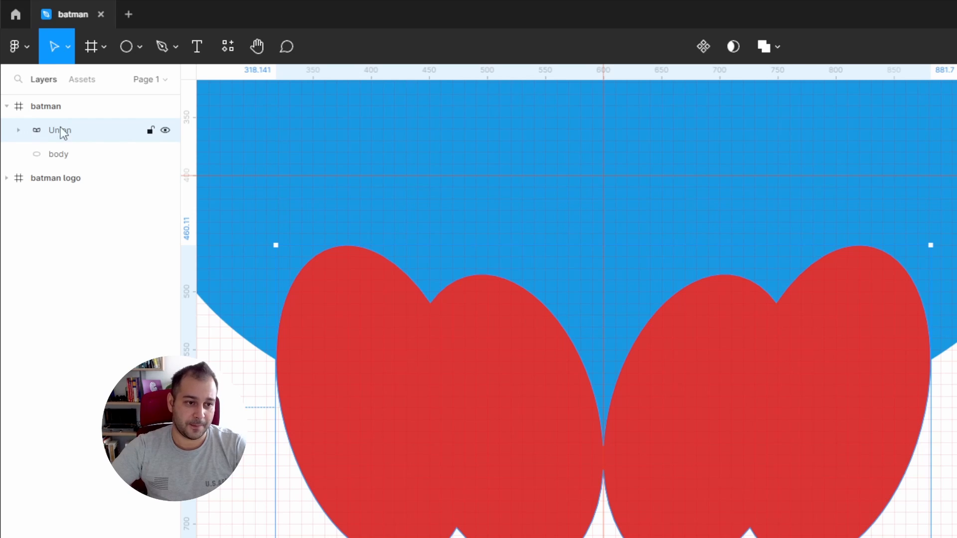
left_click(106, 163, "shift")
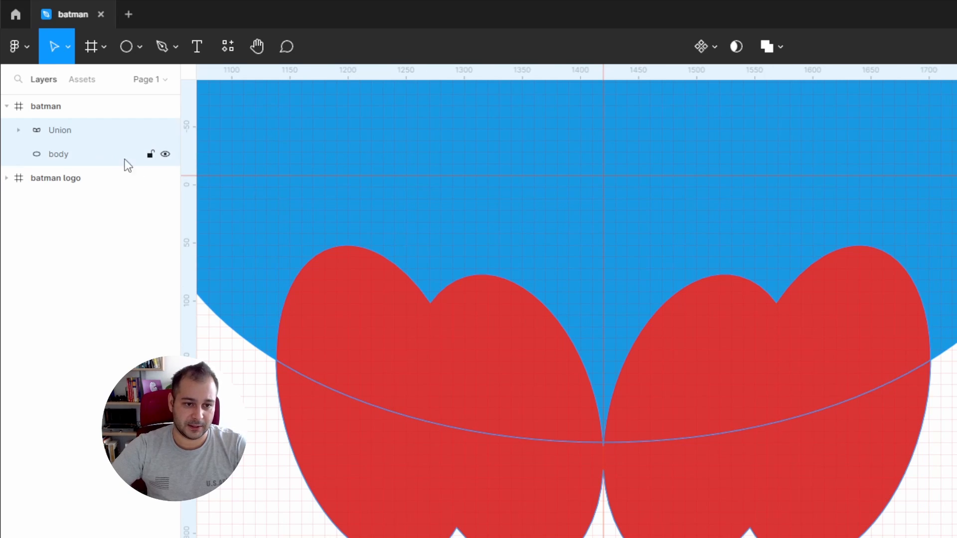
left_click_drag(440, 194, 495, 361)
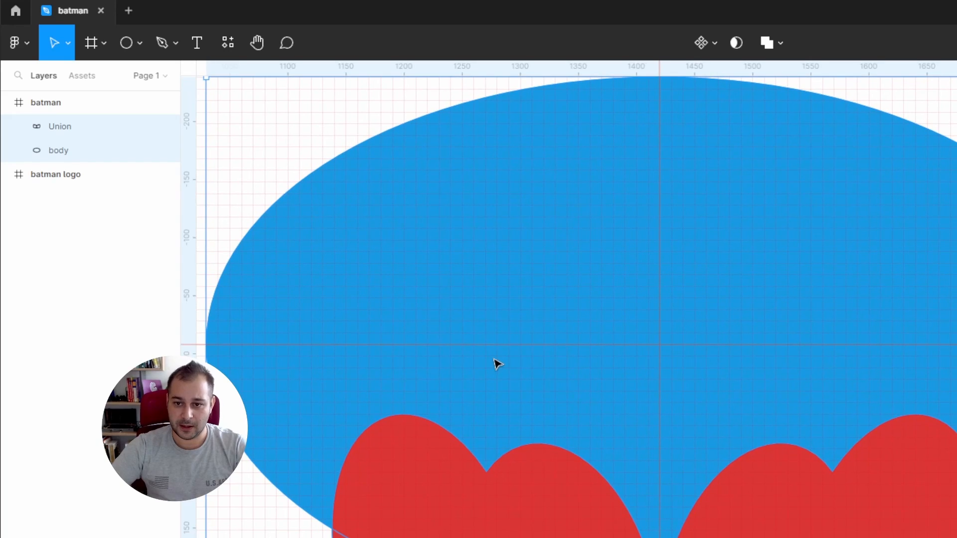
left_click(781, 49)
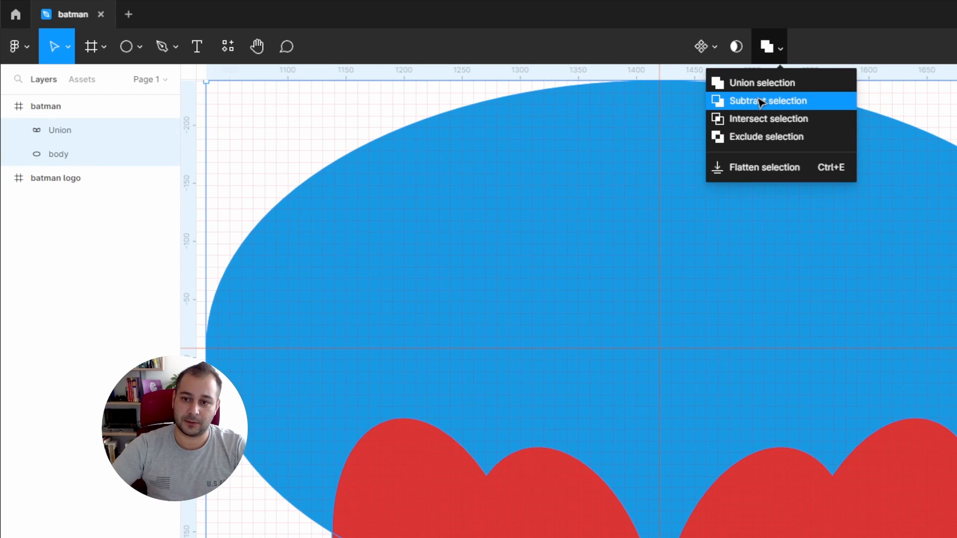
left_click(757, 101)
left_click(710, 223, "alt")
left_click_drag(650, 210, 651, 281)
left_click(630, 213, "ctrl")
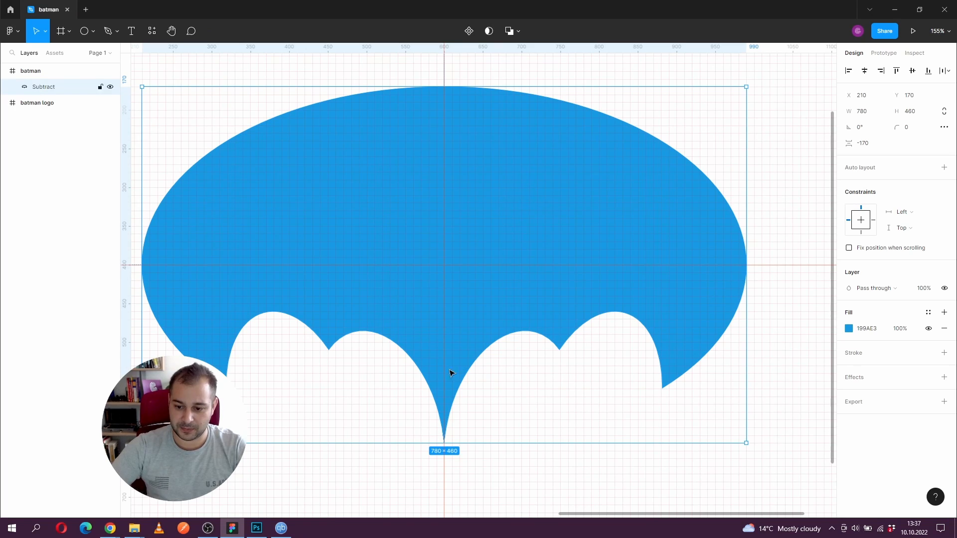
Place a vertical guide at X 319, on the lower tip of the left wing
left_click_drag(287, 335, 327, 330)
left_click(241, 380, "ctrl")
left_click_drag(256, 376, 266, 375)
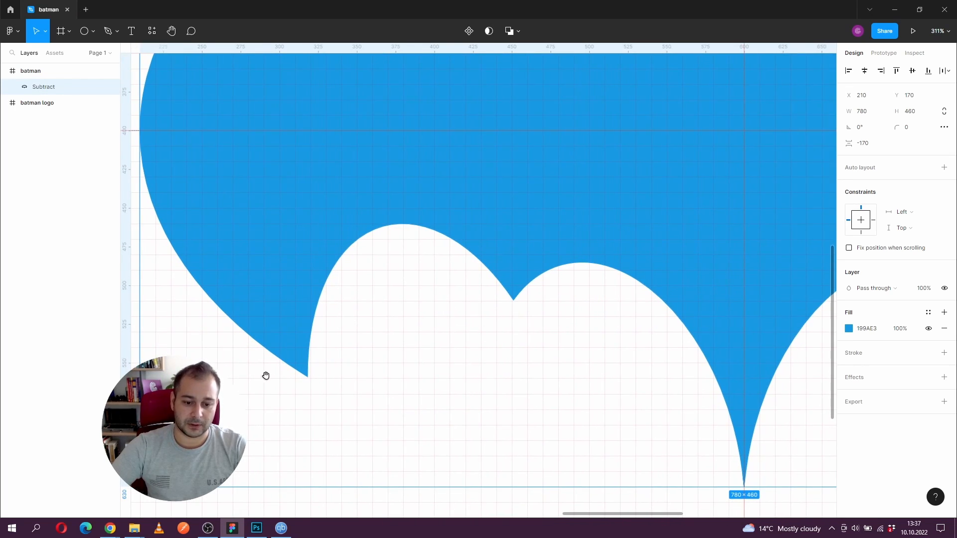
left_click_drag(129, 349, 310, 354)
Place a vertical guide at X 880, on the lower tip of the right wing
left_click_drag(764, 352, 448, 346)
left_click_drag(703, 337, 319, 355)
left_click_drag(522, 355, 496, 347)
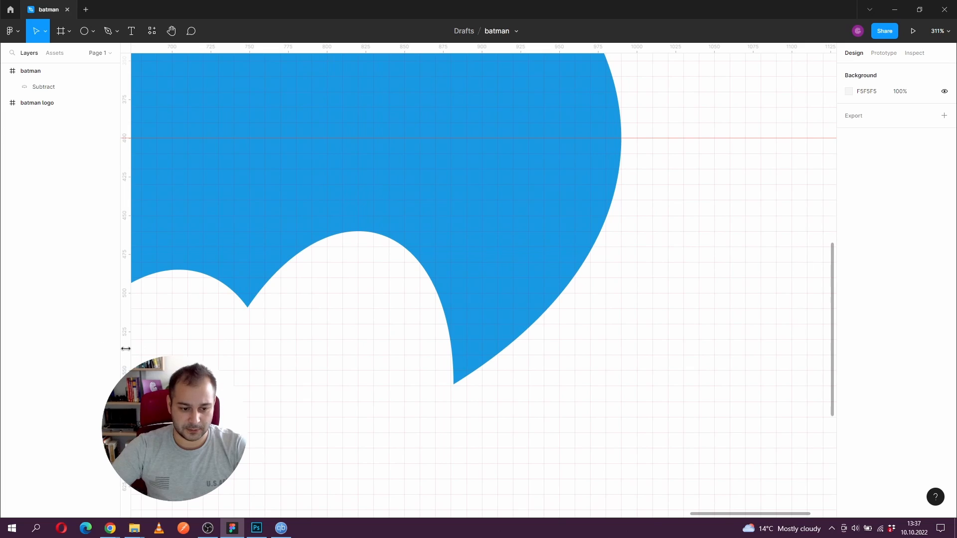
left_click_drag(127, 350, 453, 354)
Draw an ellipse about 120 × 100 over the upper-left edge of the body, just right of the left wing guide
left_click(361, 275, "alt")
left_click(362, 276, "alt")
left_click_drag(295, 240, 369, 267)
left_click(321, 196)
left_click_drag(330, 192, 350, 215)
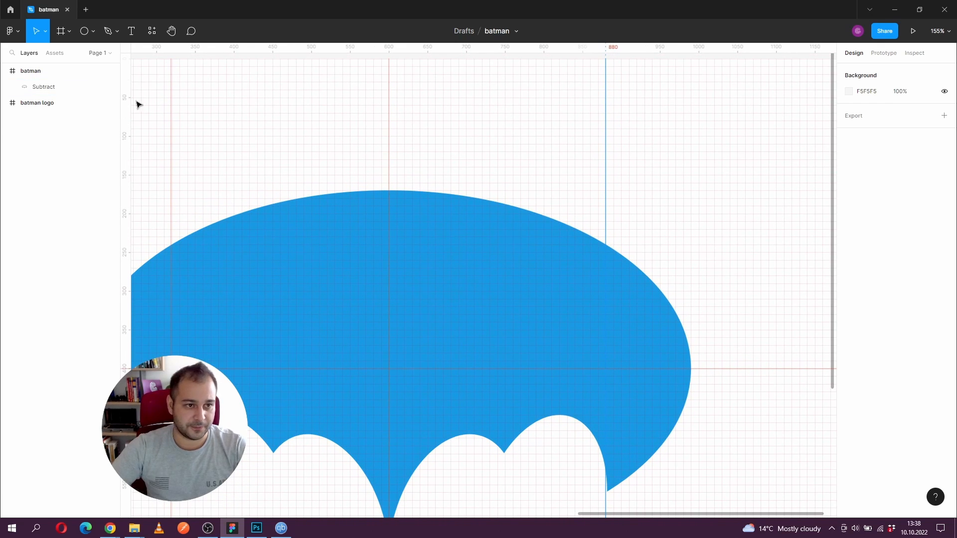
left_click(94, 31)
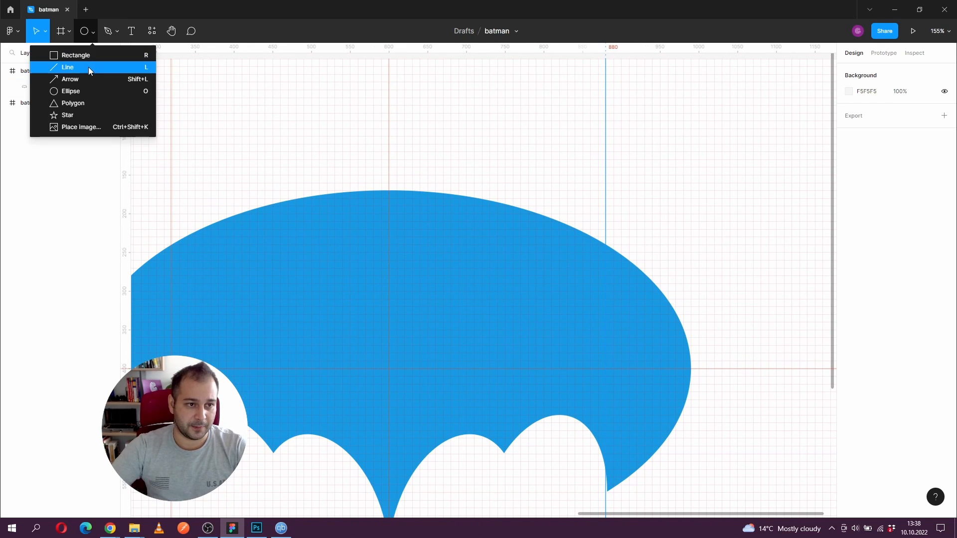
left_click(74, 91)
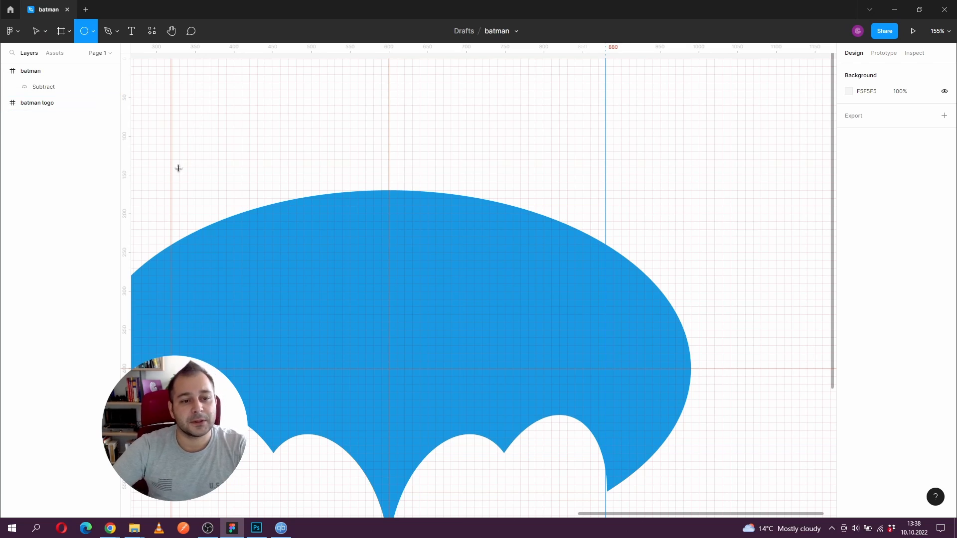
left_click_drag(178, 142, 269, 220)
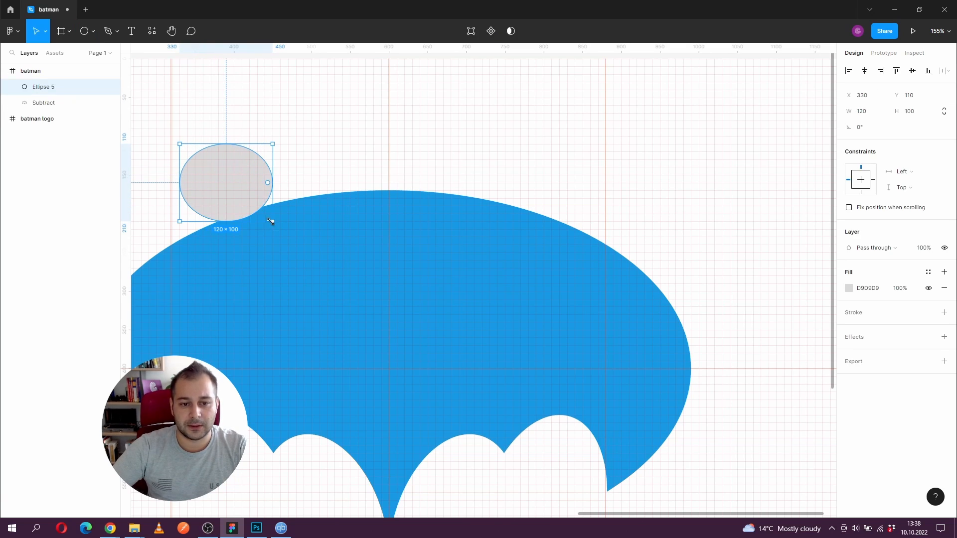
Resize the new grey ellipse to 280 × 200 and rotate it by 35°
left_click(871, 116)
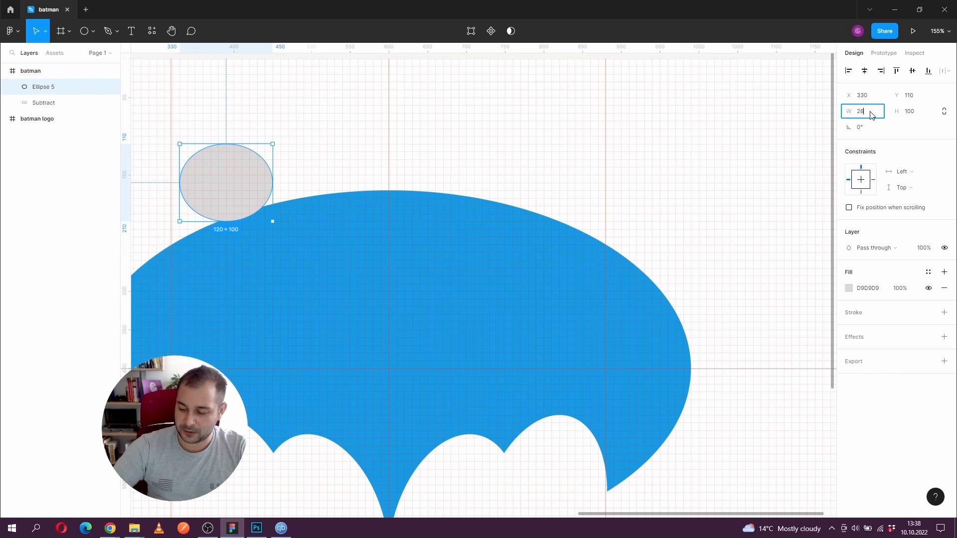
key("Tab")
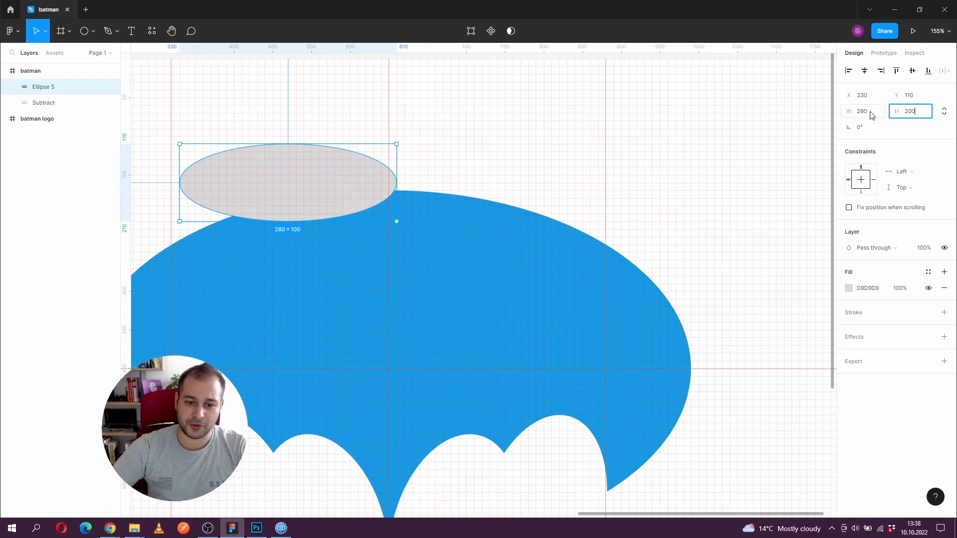
key("Return")
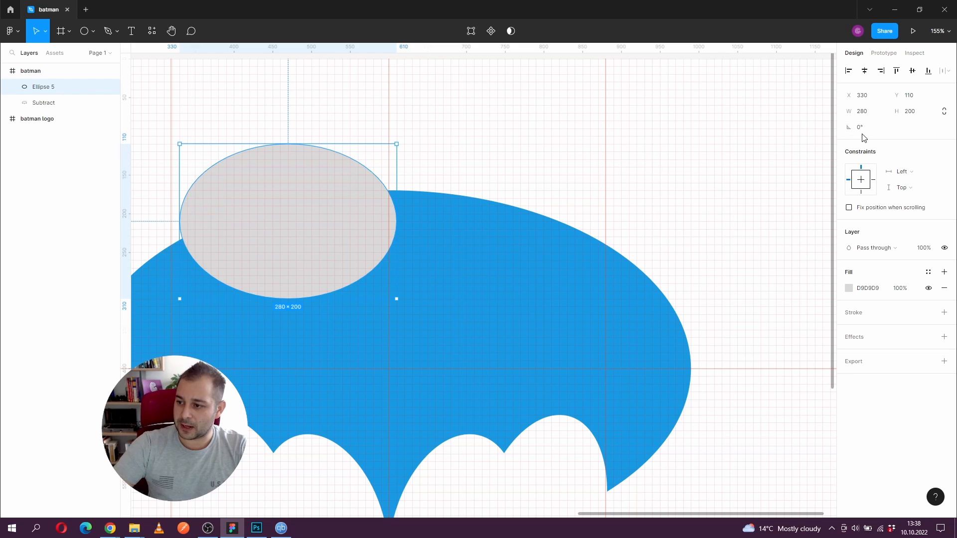
left_click(862, 128)
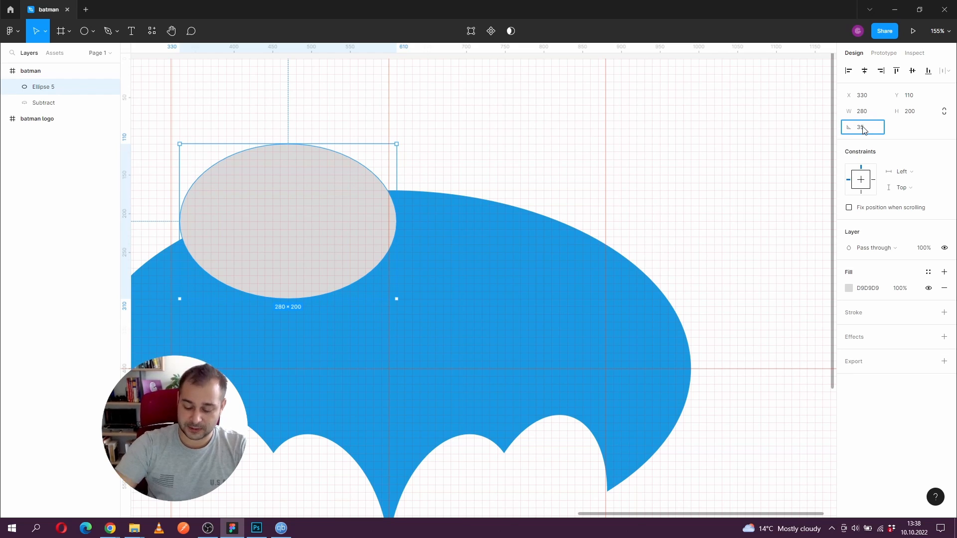
key("Return")
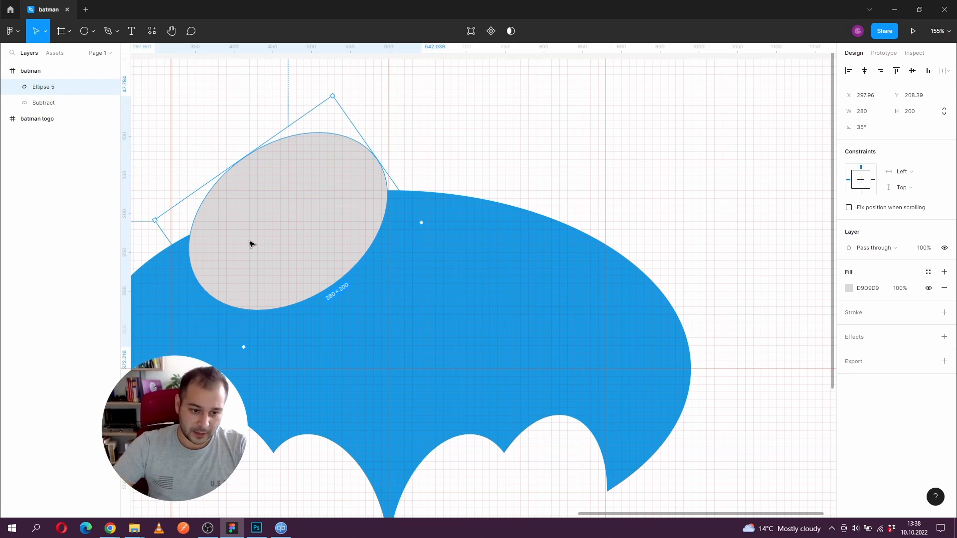
Position the grey ellipse at X 275, Y 236.6 so its left edge touches the left wing guide
left_click_drag(250, 244, 397, 195)
scroll(195, 220, "up", 5)
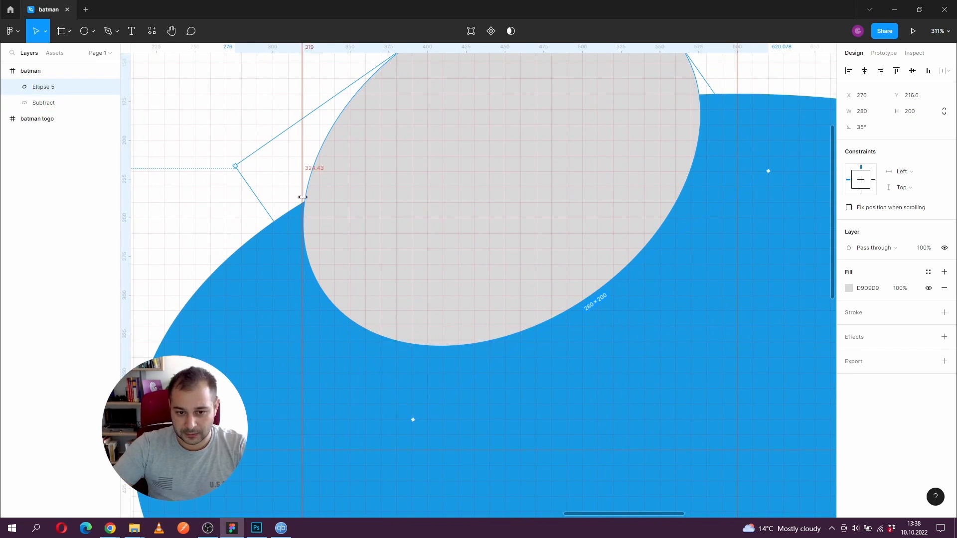
scroll(314, 241, "up", 5)
left_click_drag(308, 261, 306, 270)
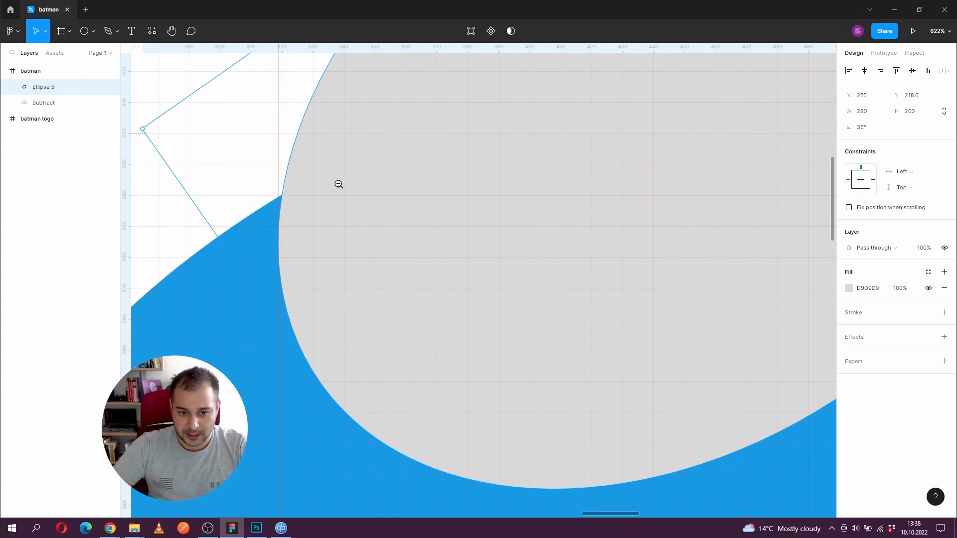
scroll(338, 184, "down", 10)
left_click_drag(379, 220, 358, 224)
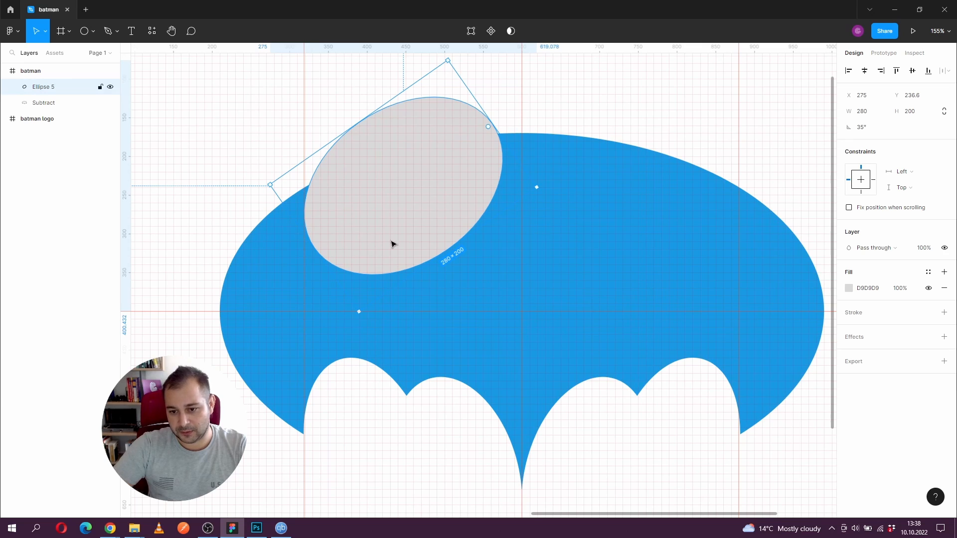
Duplicate the grey ellipse, move the copy against the right wing guide at the same height, and flip it horizontally
key("ctrl+v")
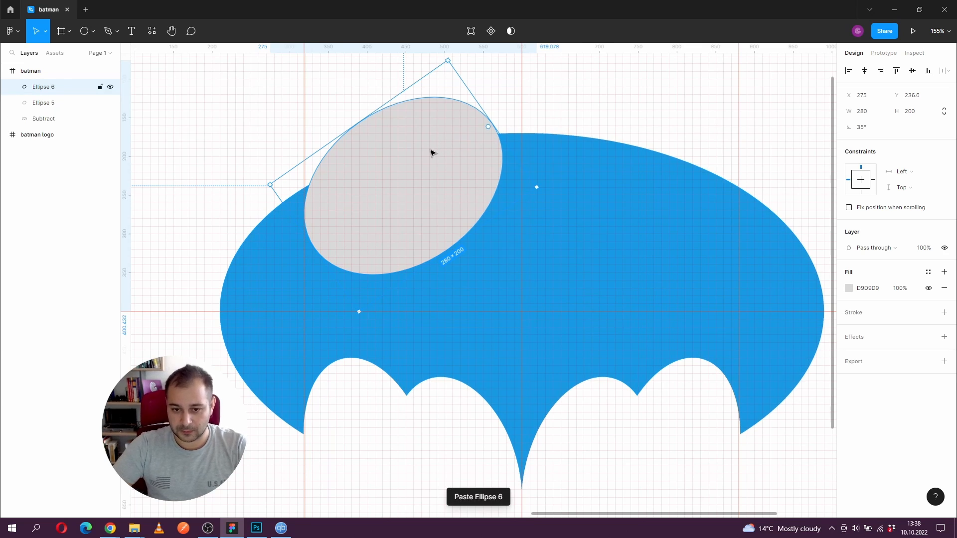
left_click_drag(464, 172, 363, 201)
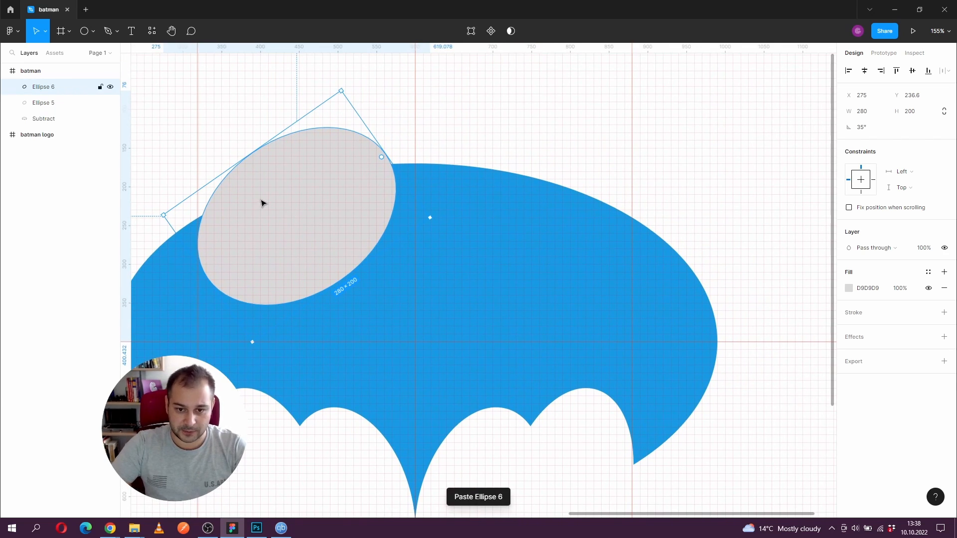
left_click_drag(261, 202, 500, 205)
right_click(498, 202)
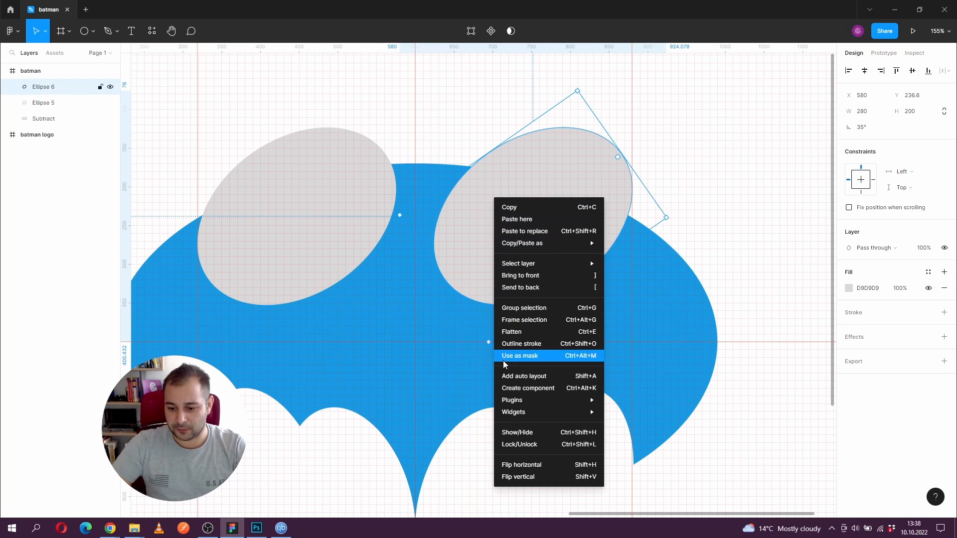
left_click(510, 464)
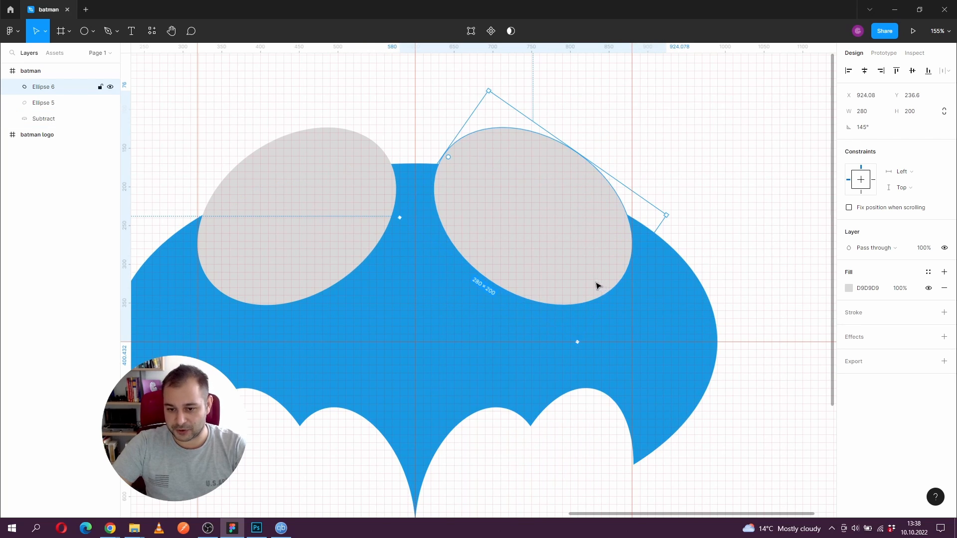
Combine the two grey ellipses into one shape with Union
scroll(309, 210, "left", 1)
left_click(350, 133, "shift")
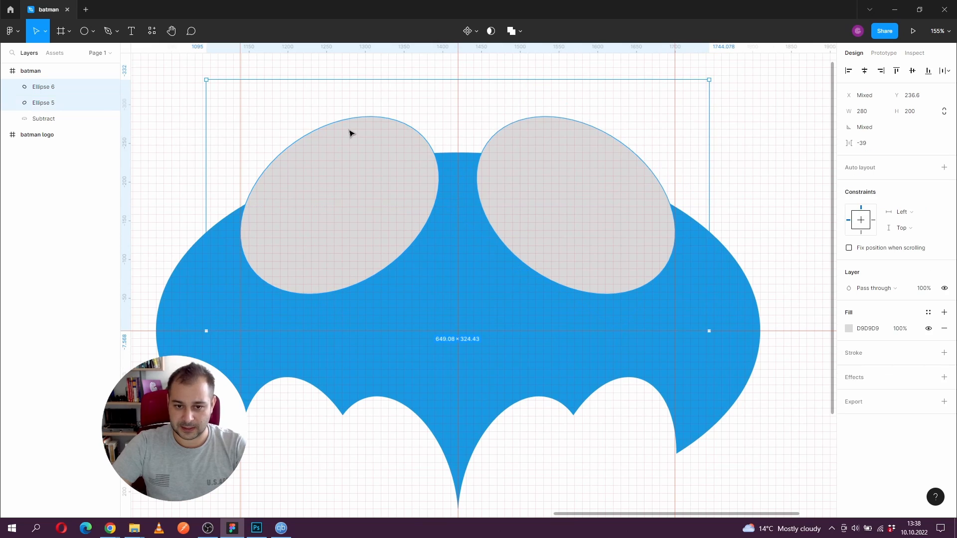
left_click(520, 31)
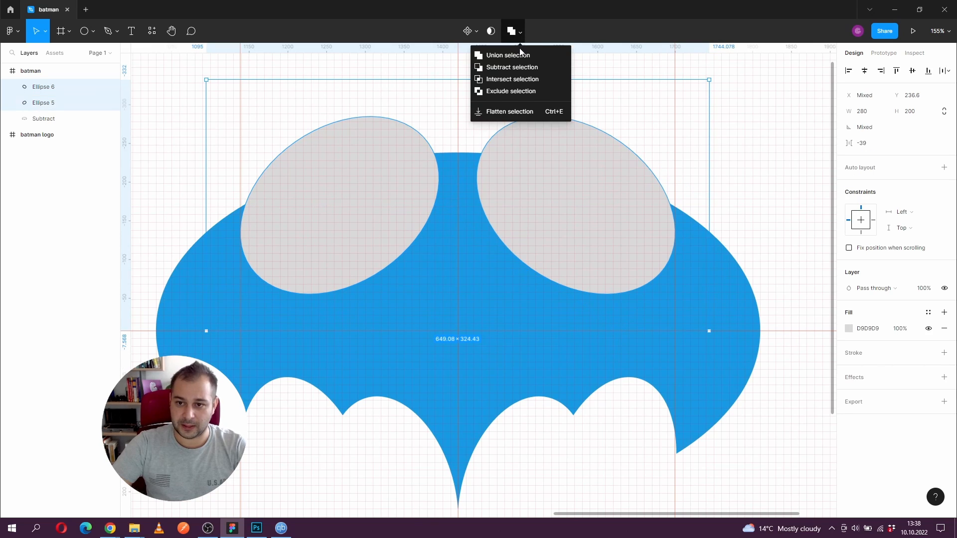
left_click(518, 55)
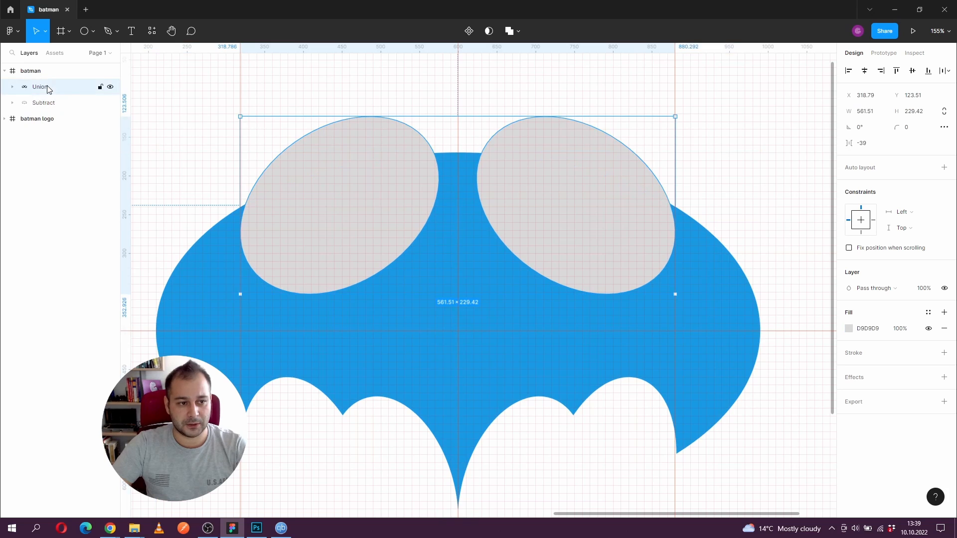
Subtract the combined grey ellipses from the blue body shape to carve the upper edges of the wings
left_click(45, 103)
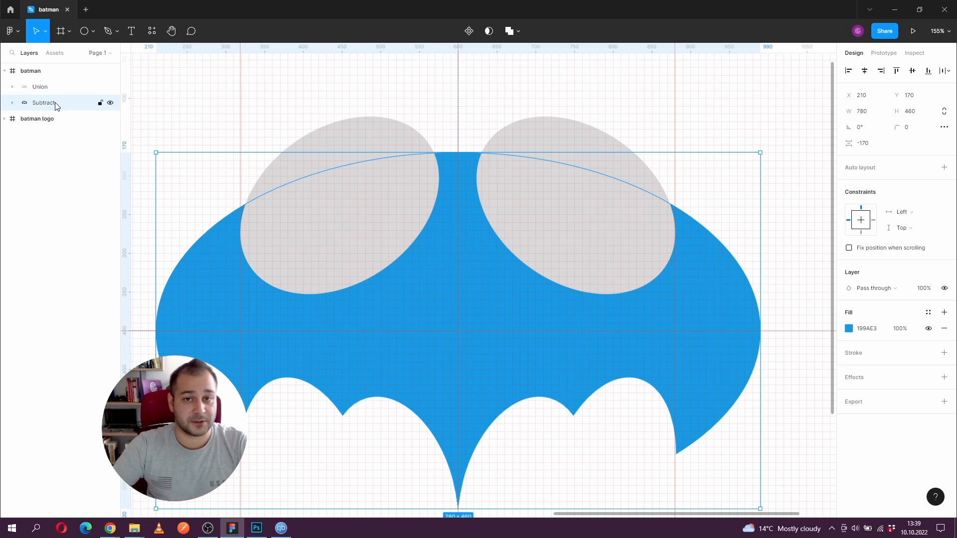
left_click(57, 88)
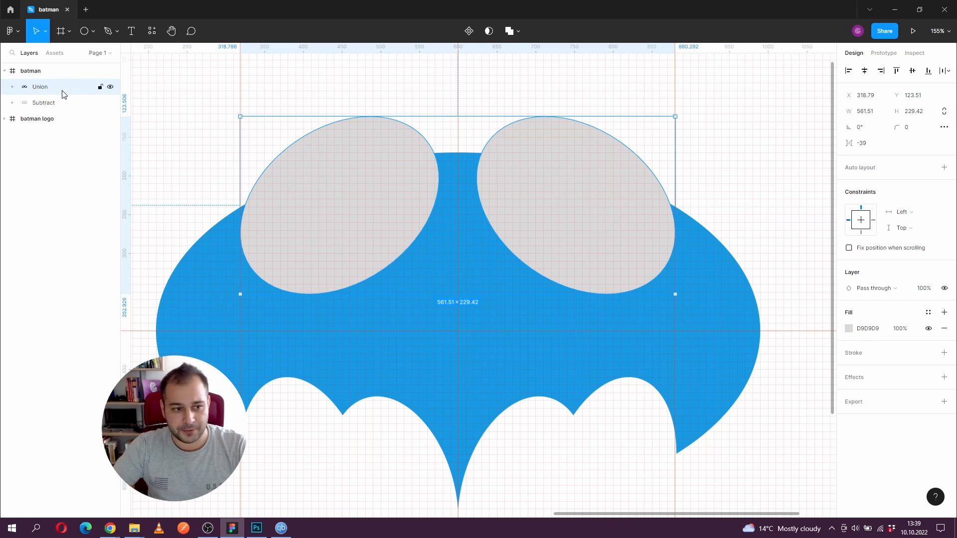
left_click(62, 103, "shift")
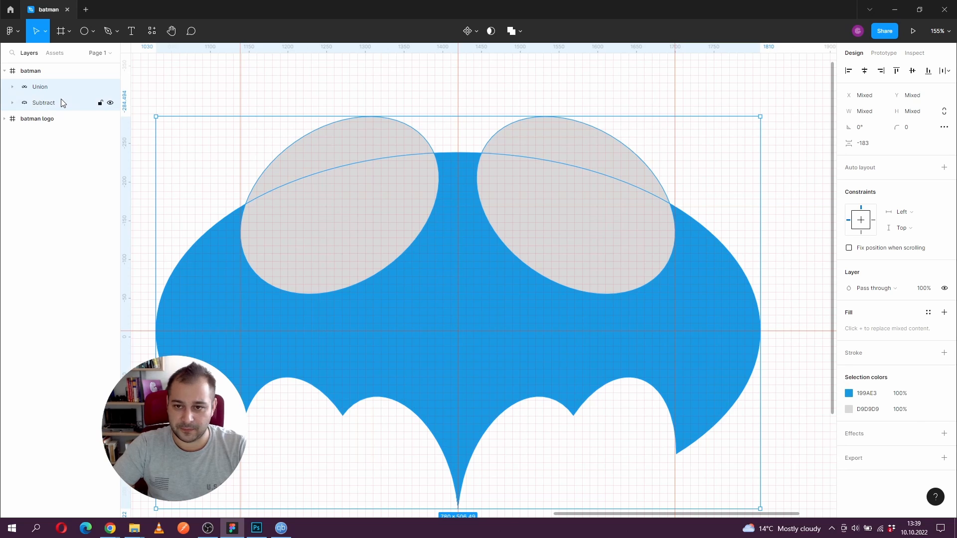
left_click(520, 33)
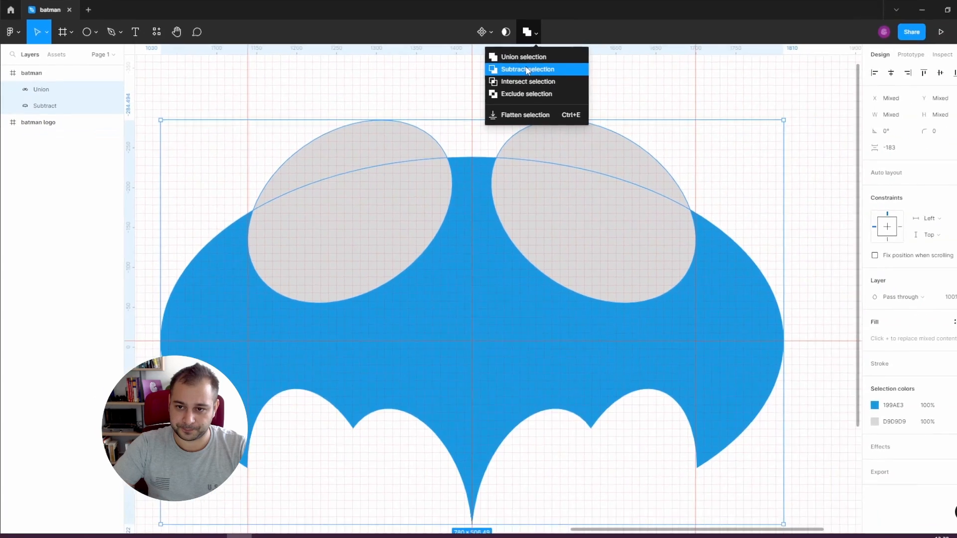
left_click(766, 100)
left_click_drag(561, 170, 539, 156)
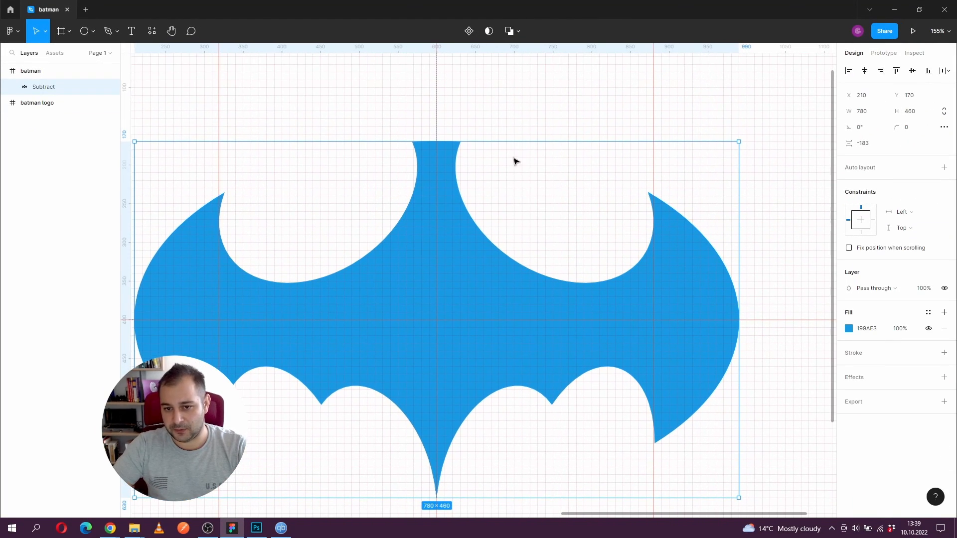
Inspect the nested boolean layers of the bat shape down to the body ellipse, and collapse them again
left_click_drag(474, 298, 496, 266)
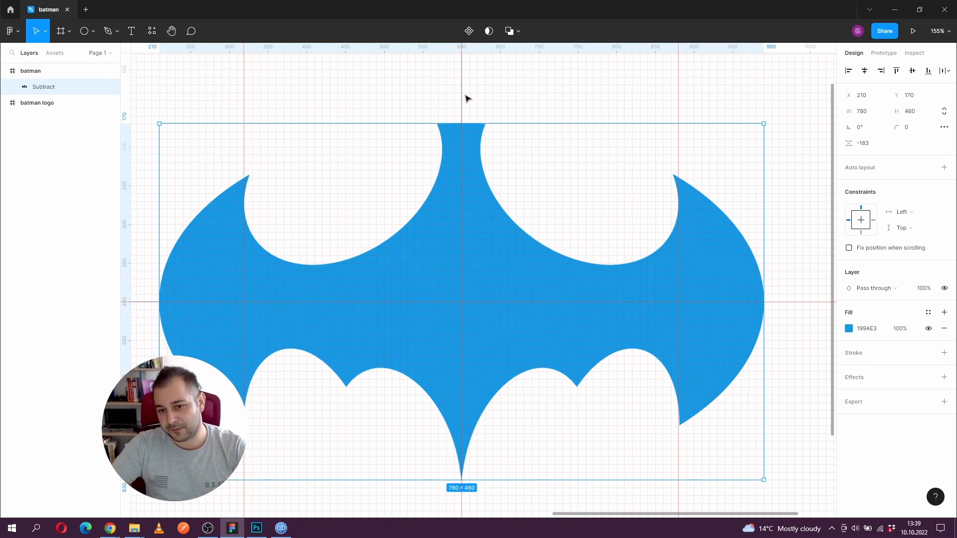
scroll(473, 137, "up", 1)
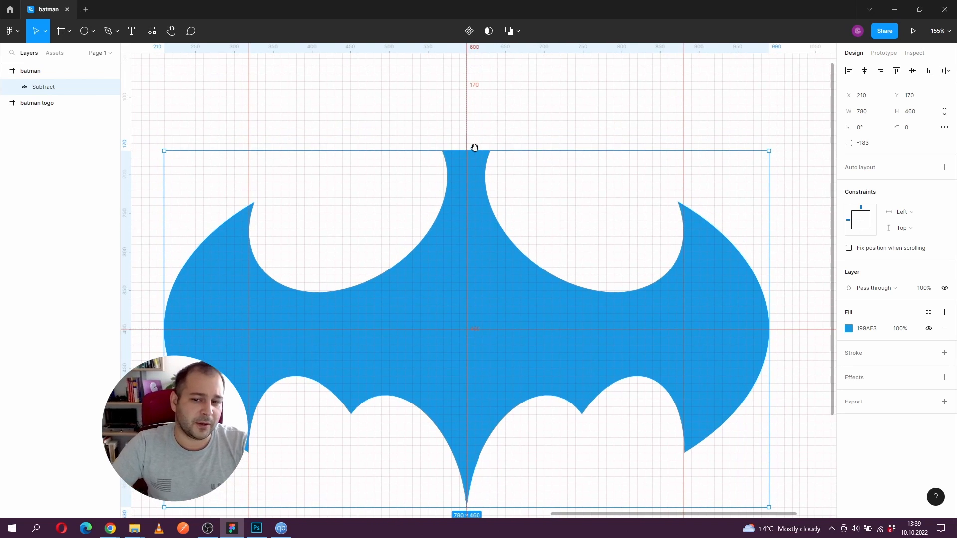
double_click(449, 200)
double_click(449, 200)
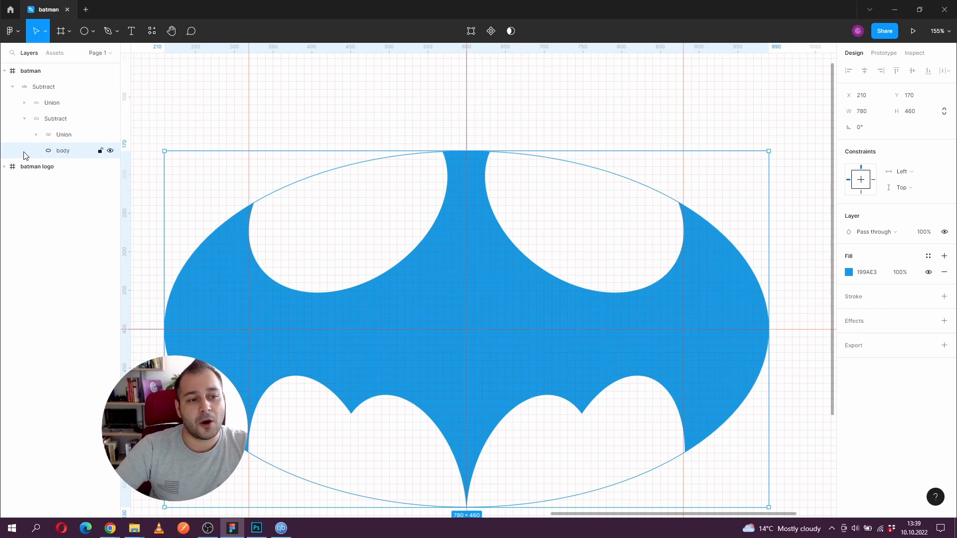
left_click(24, 119)
left_click(10, 89)
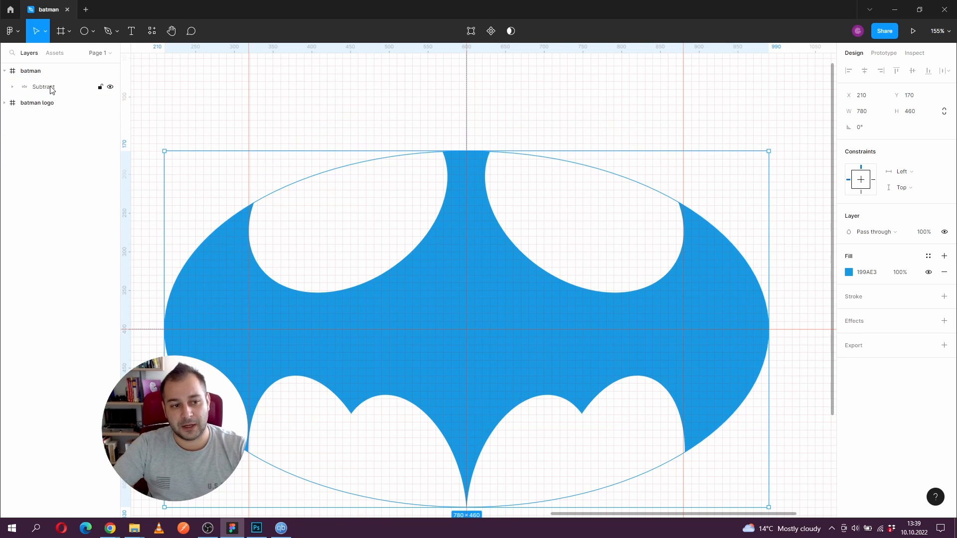
Flatten the subtracted bat shape into a single vector and open it for point editing
left_click(77, 93)
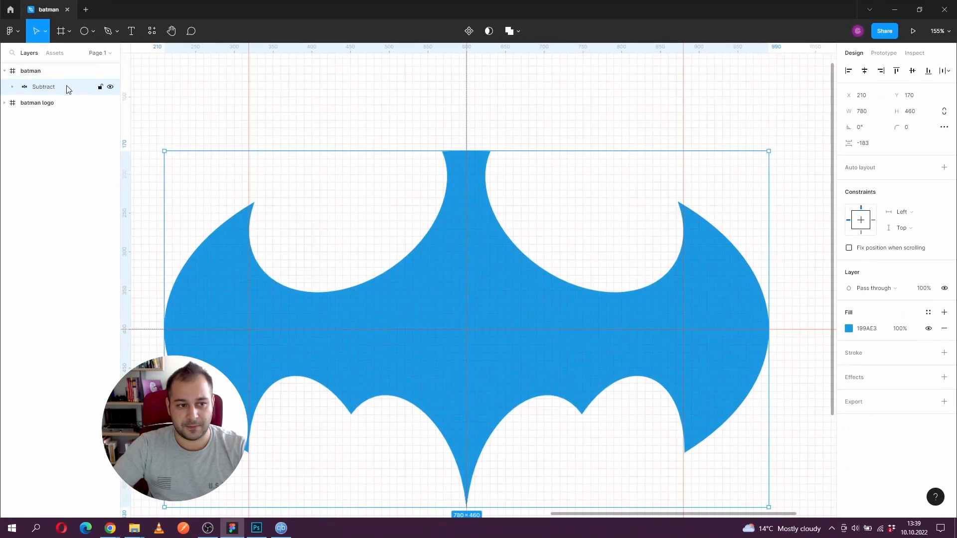
right_click(444, 244)
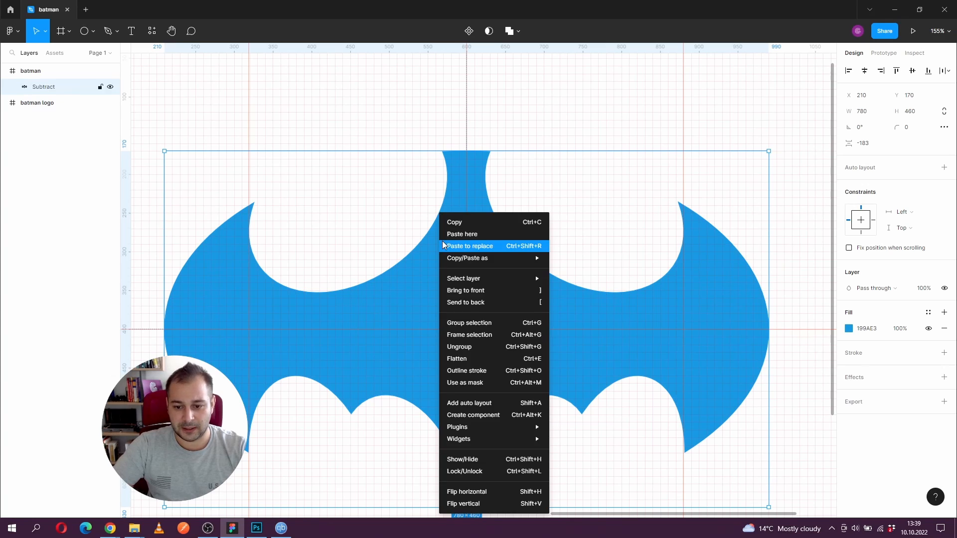
left_click(459, 359)
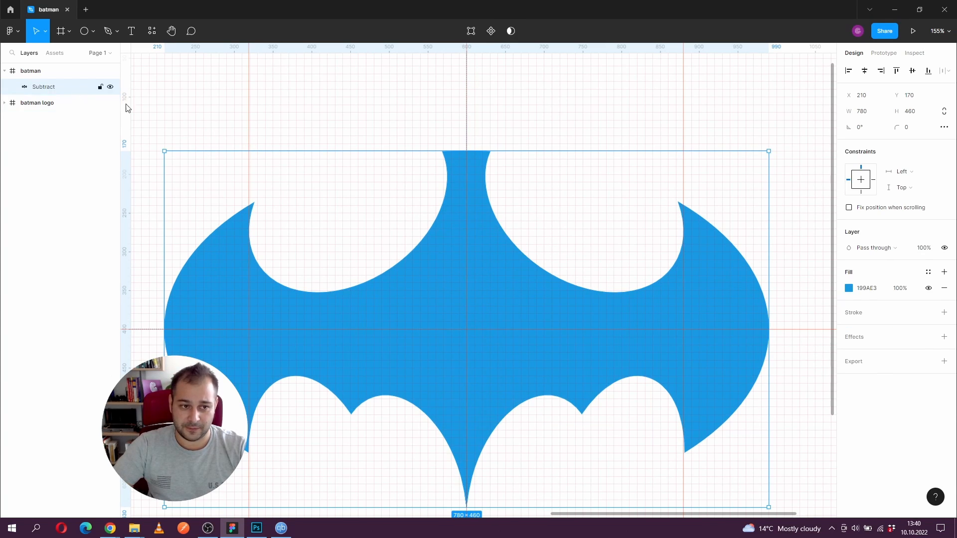
double_click(456, 200)
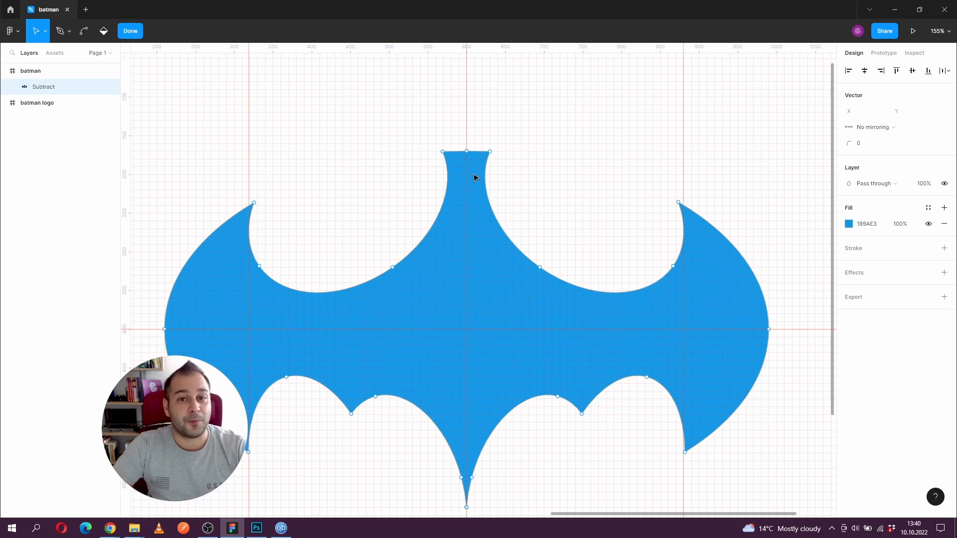
Add an anchor point with the Pen tool on the head's top edge at X 576, left of the centre line
left_click_drag(464, 131, 427, 128)
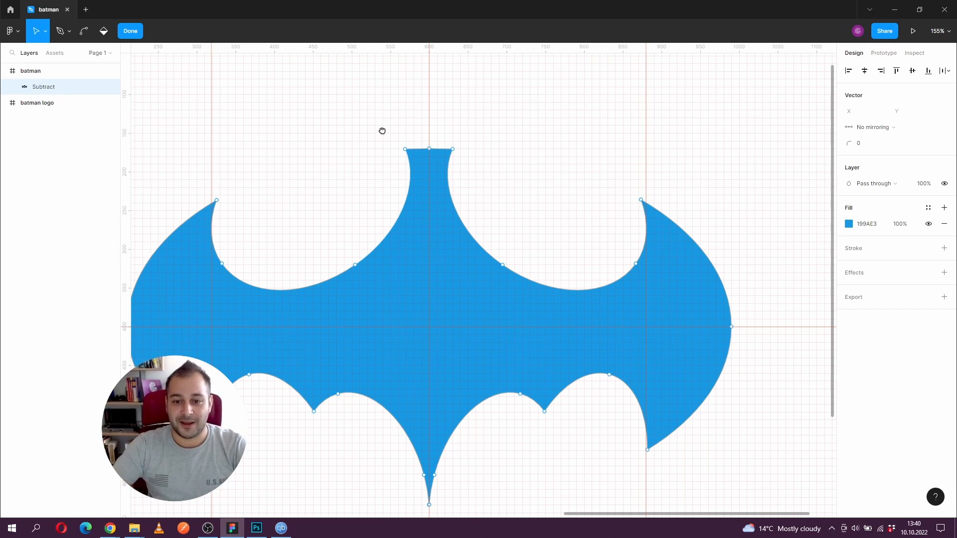
left_click_drag(382, 130, 372, 142)
key("z")
left_click(406, 141)
left_click_drag(428, 155, 411, 166)
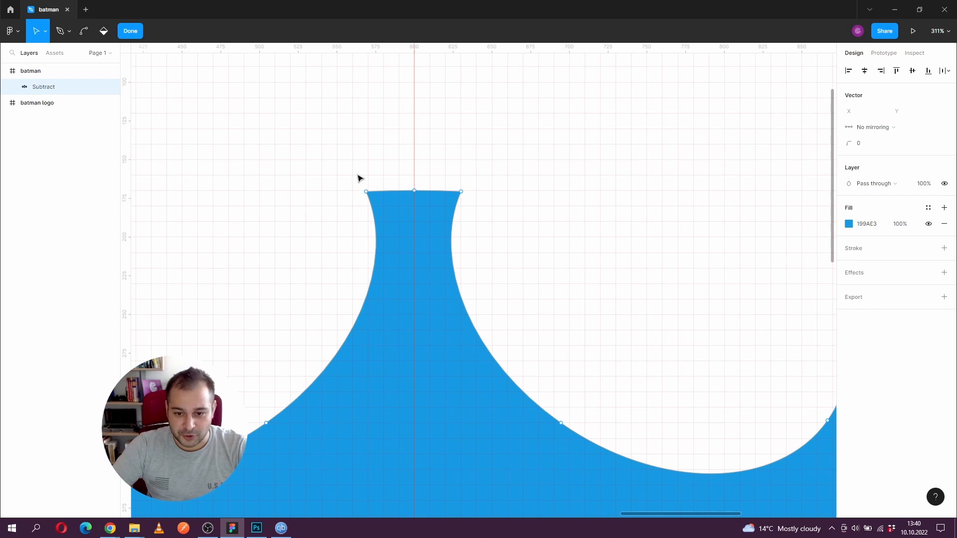
key("z")
left_click(369, 195)
left_click_drag(384, 202, 364, 214)
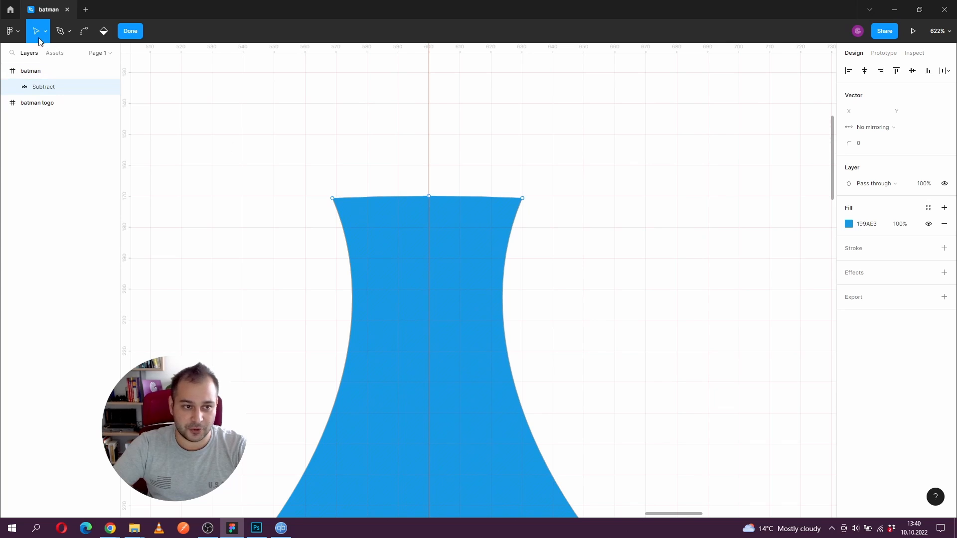
left_click(67, 32)
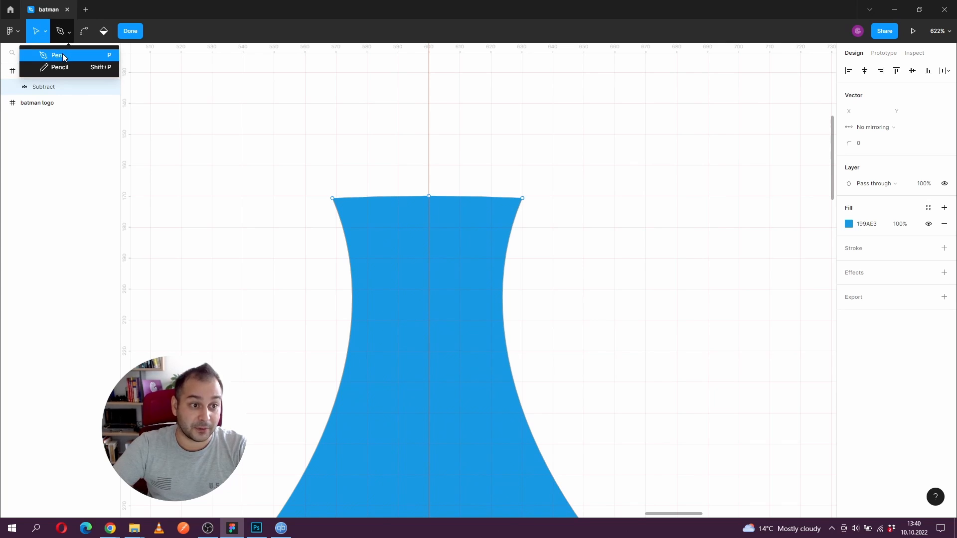
left_click(64, 54)
scroll(364, 201, "up", 3)
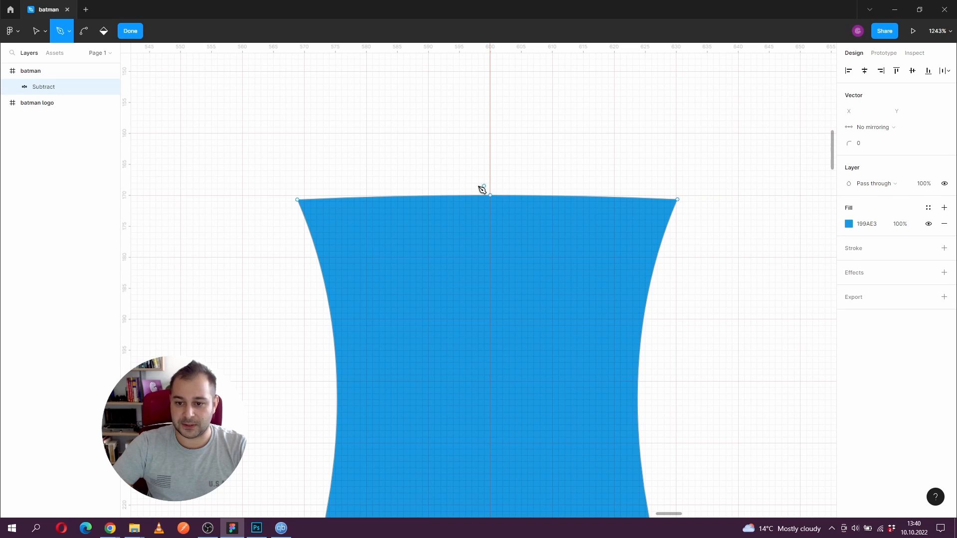
mouse_move(441, 201)
left_mouse_down()
mouse_move(414, 198)
mouse_move(422, 197)
left_mouse_up()
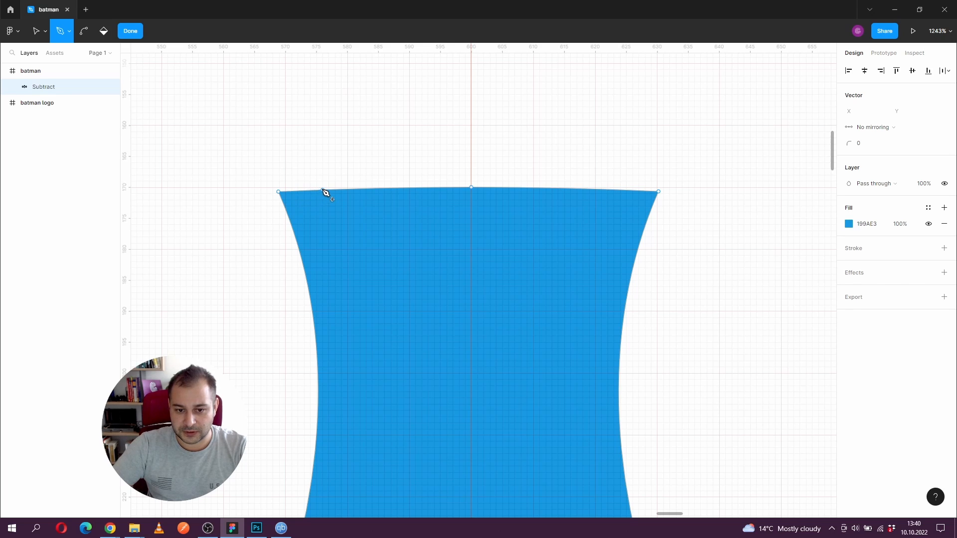
left_click(324, 189)
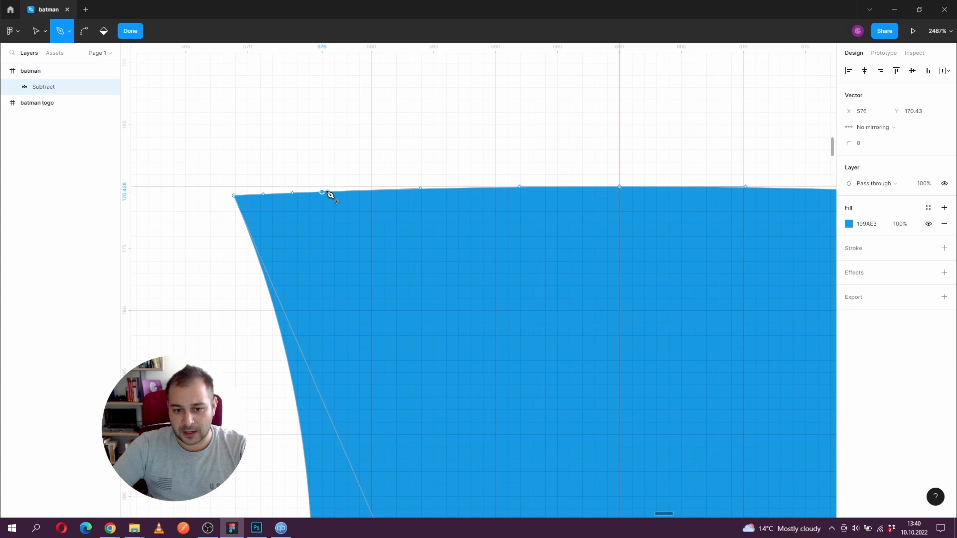
key("Escape")
Add a mirrored anchor point on the head's top edge at X 624, right of the centre line
left_click_drag(410, 211, 203, 202)
left_click_drag(644, 223, 604, 219)
double_click(688, 199)
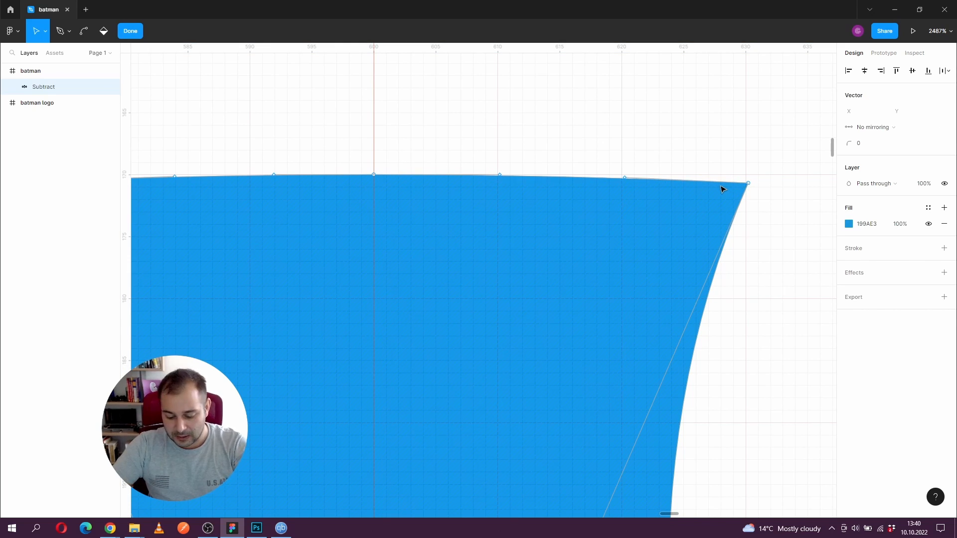
key("p")
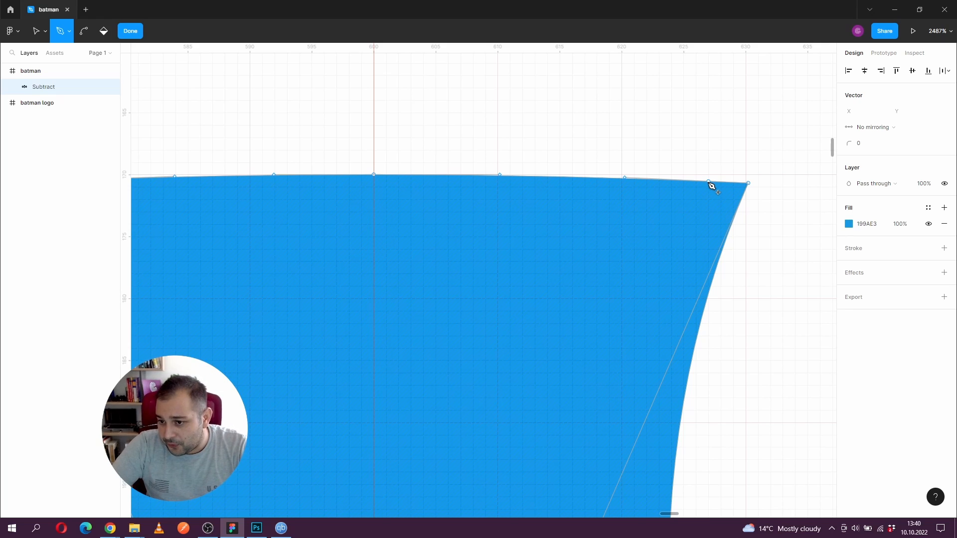
left_click(672, 181)
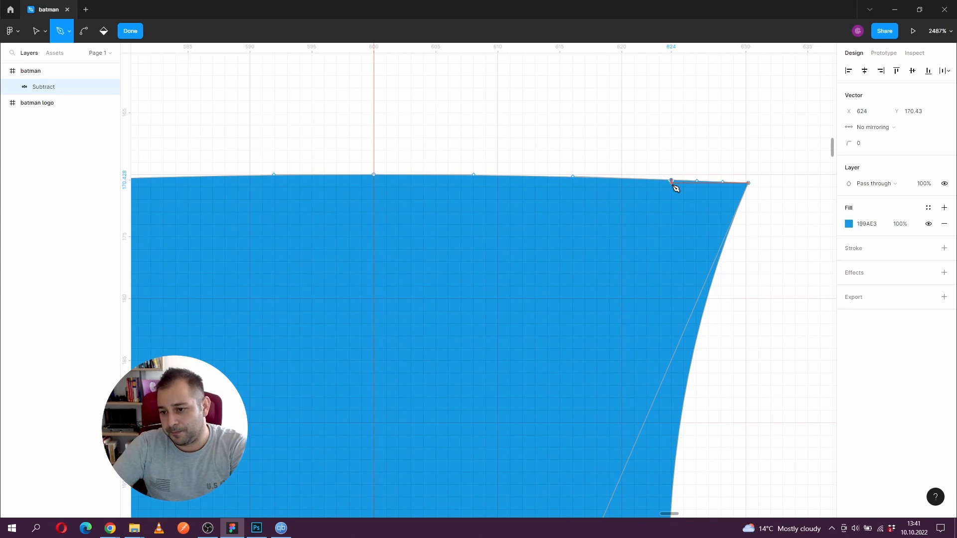
key("Escape")
key("Return")
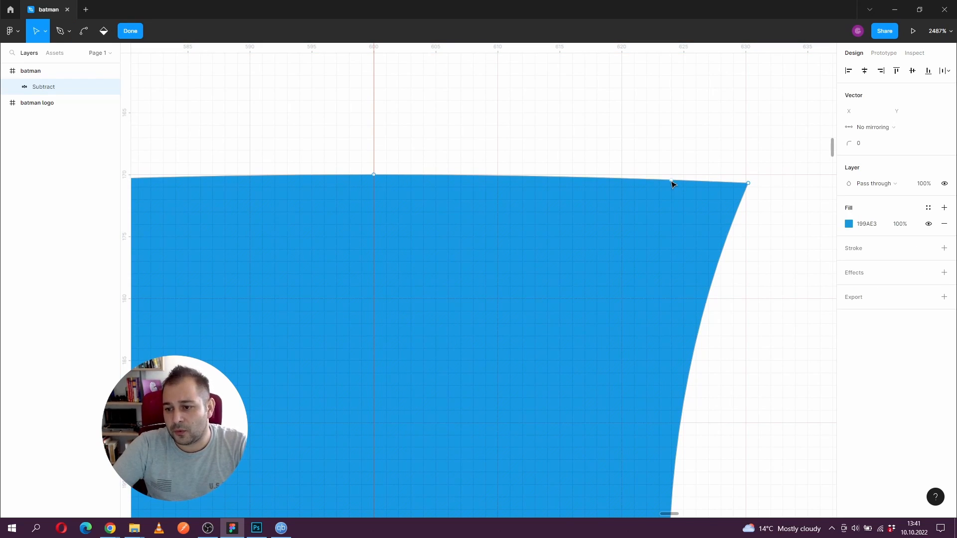
key("p")
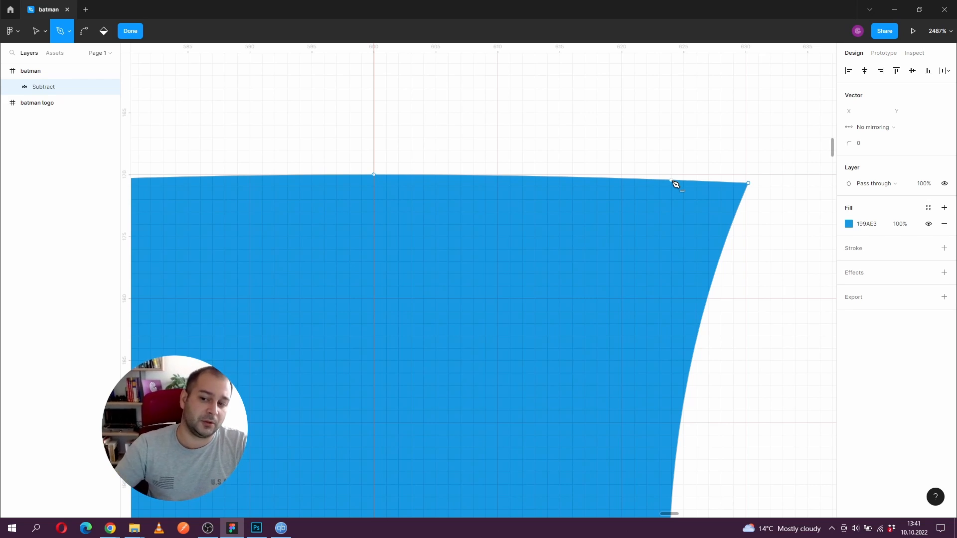
left_click(672, 180)
left_click_drag(344, 155, 447, 148)
key("ctrl")
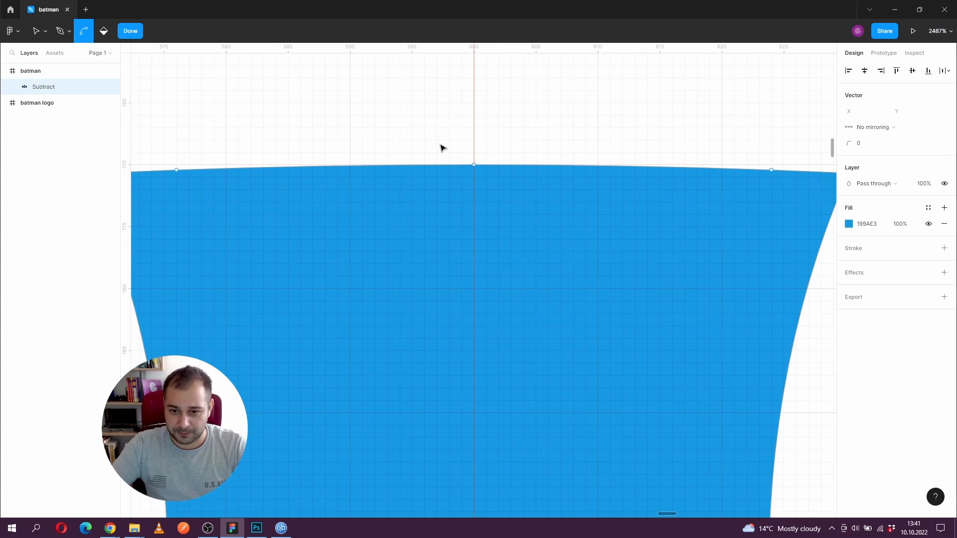
scroll(443, 150, "down", 3)
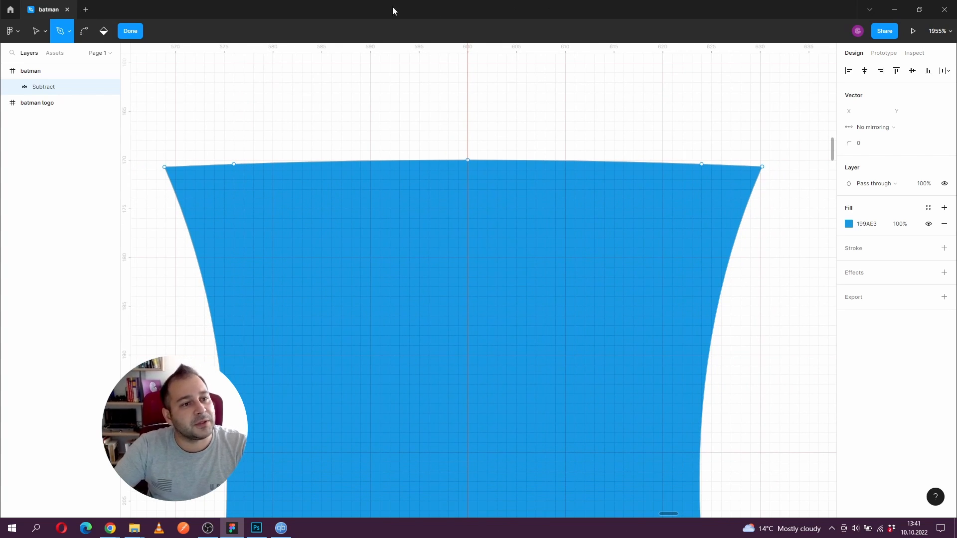
Convert the two added points at X 576 and X 624 to sharp corners with the Bend tool
left_click(84, 31)
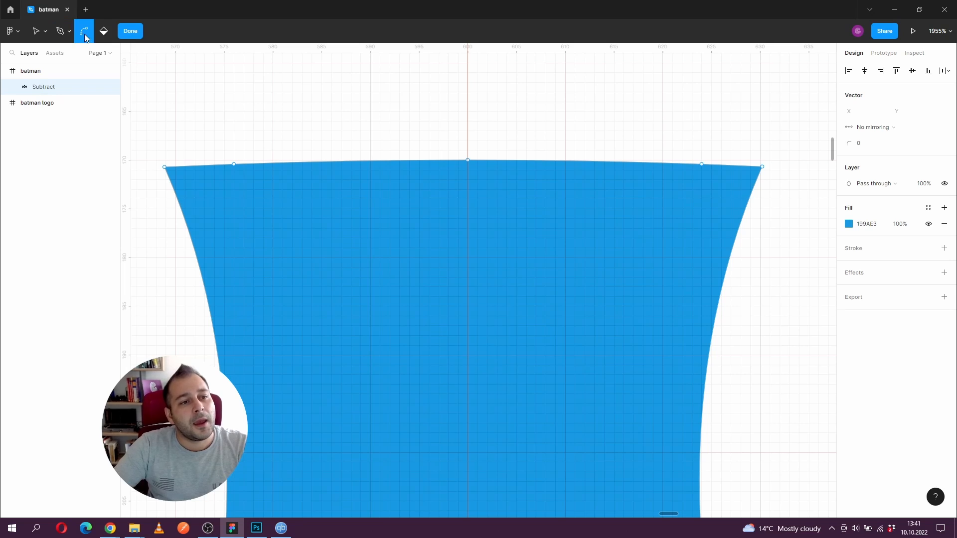
left_click(235, 166)
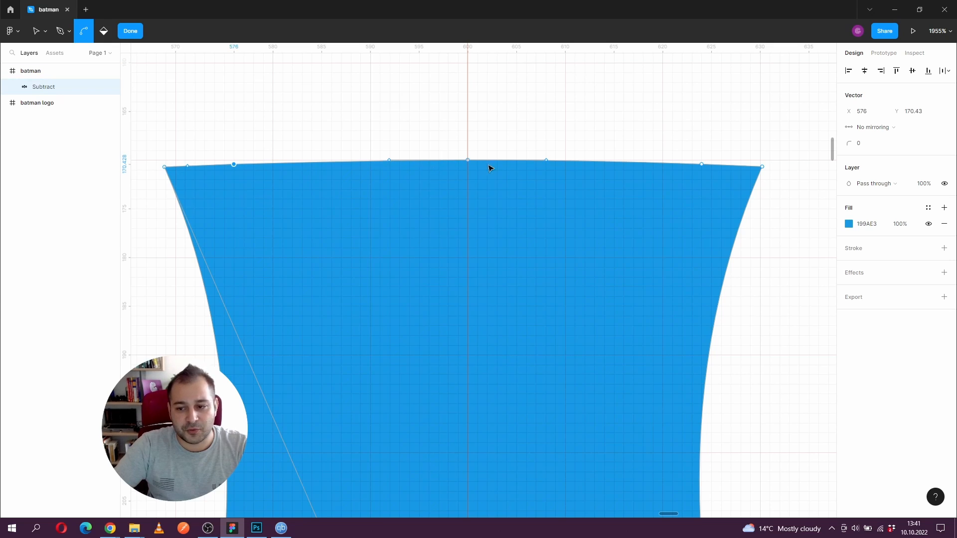
left_click(702, 165)
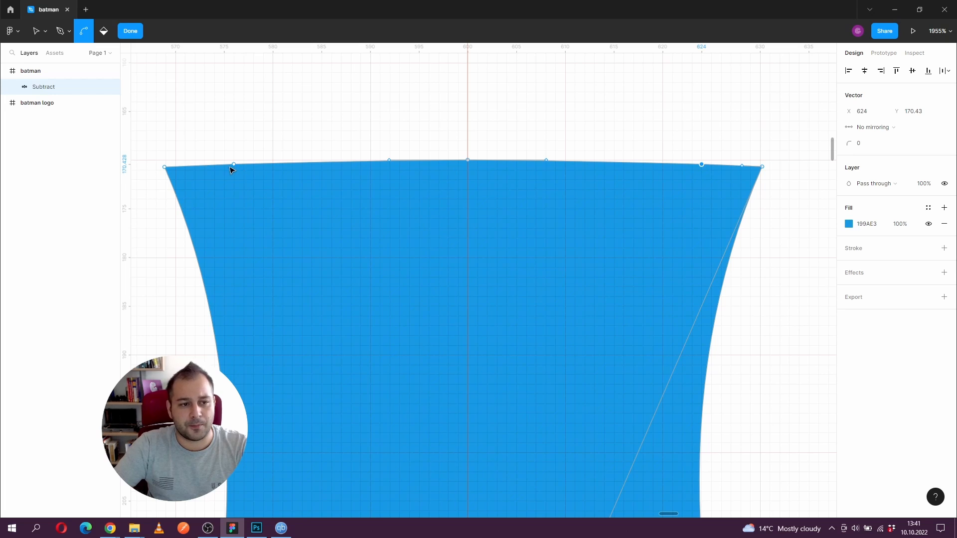
Select the three inner points of the head's top edge and move them down 50 px to form the ears
left_click(46, 31)
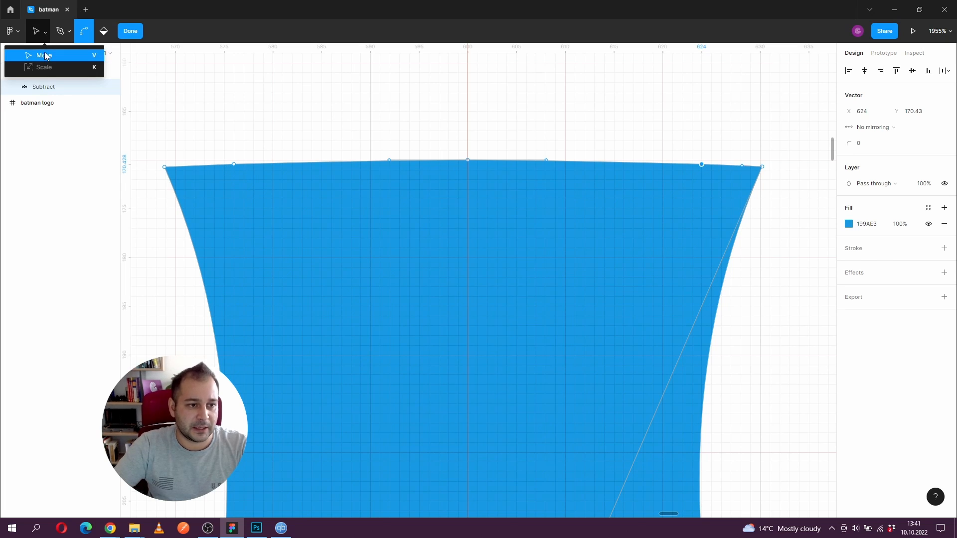
left_click(45, 56)
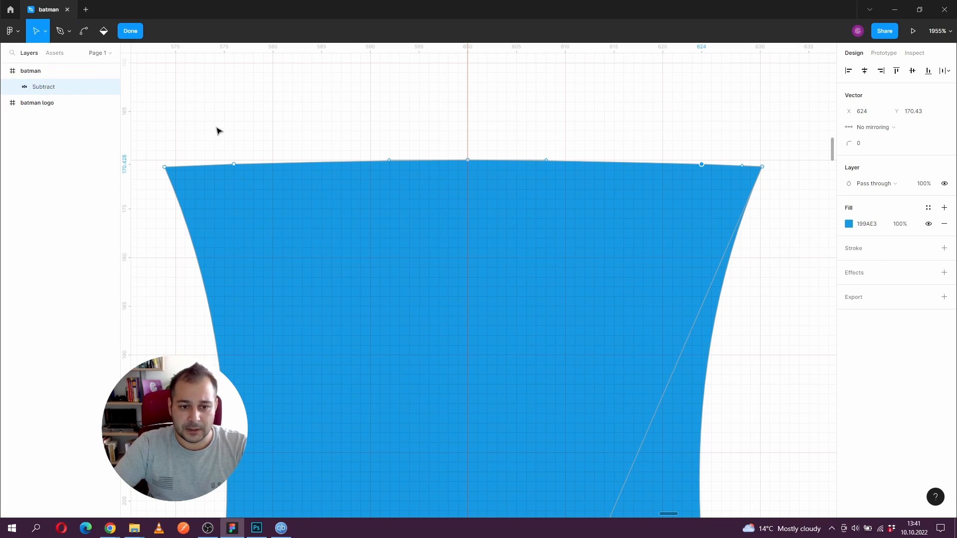
left_click_drag(207, 124, 711, 184)
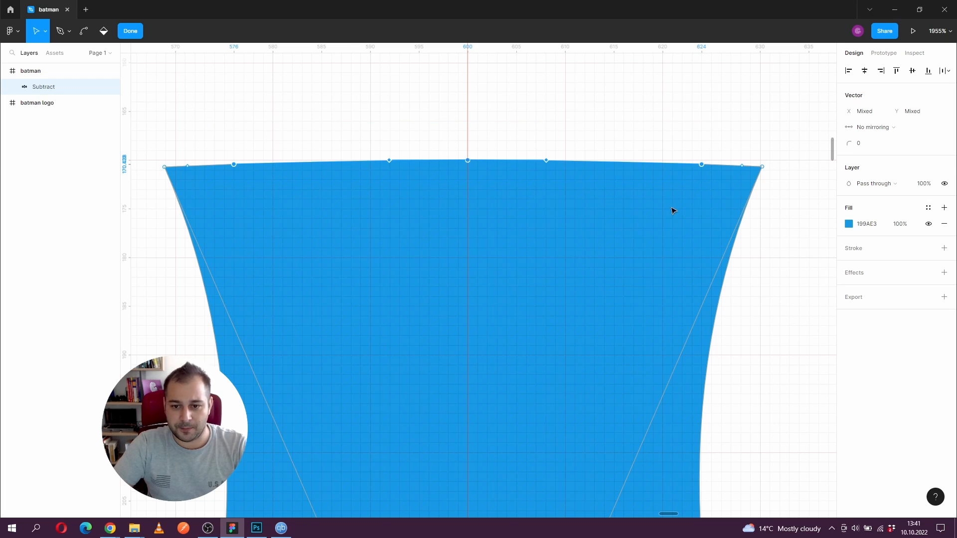
left_click_drag(458, 245, 428, 222)
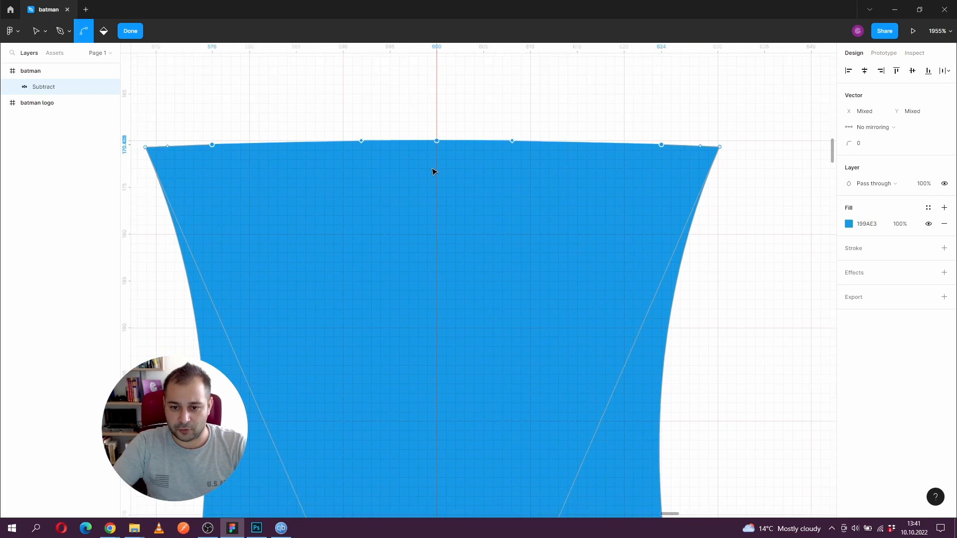
scroll(454, 176, "down", 5)
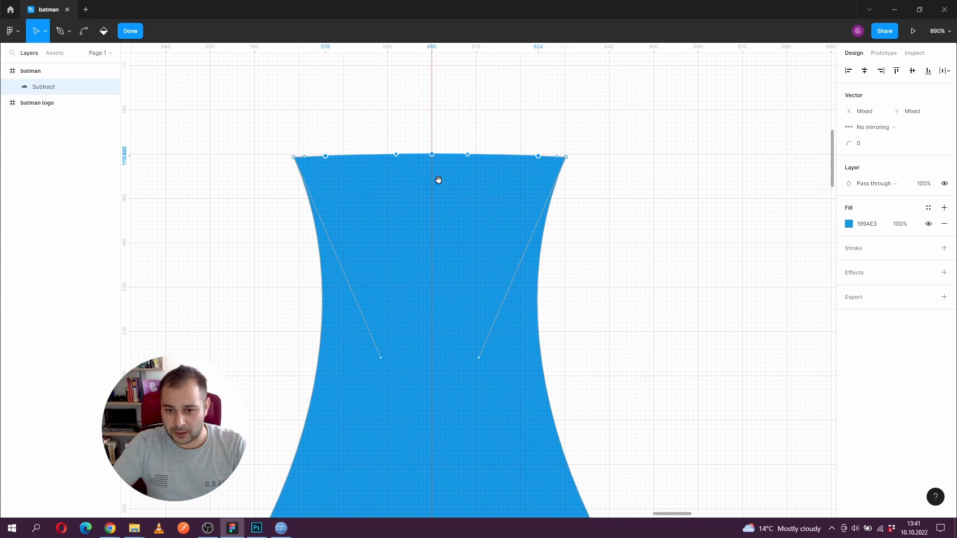
left_click_drag(437, 178, 426, 179)
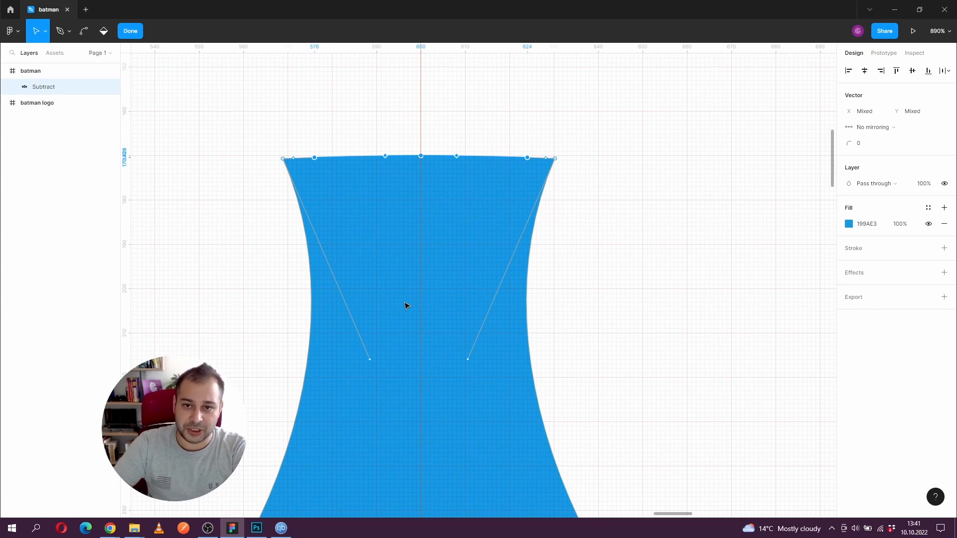
key("shift+Down")
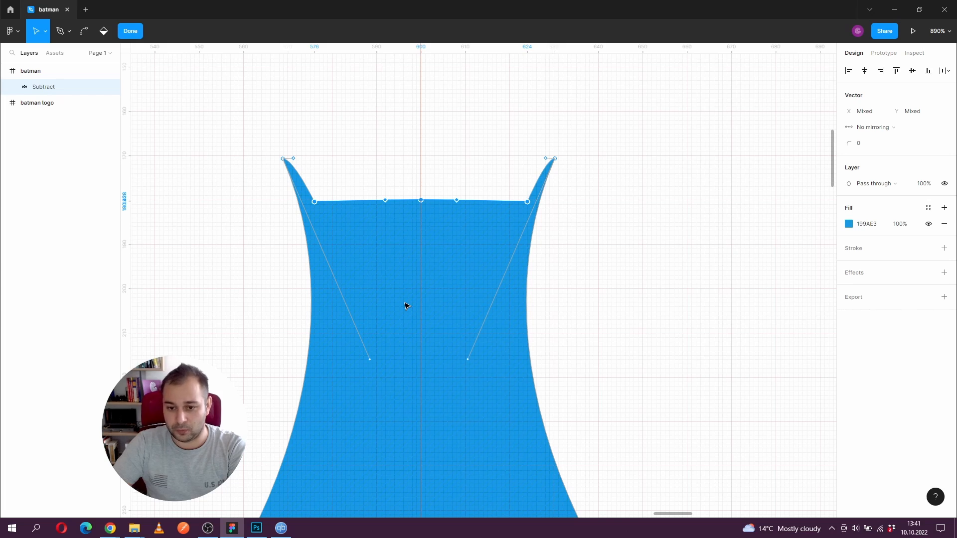
key("shift+Down")
key("shift+Down")
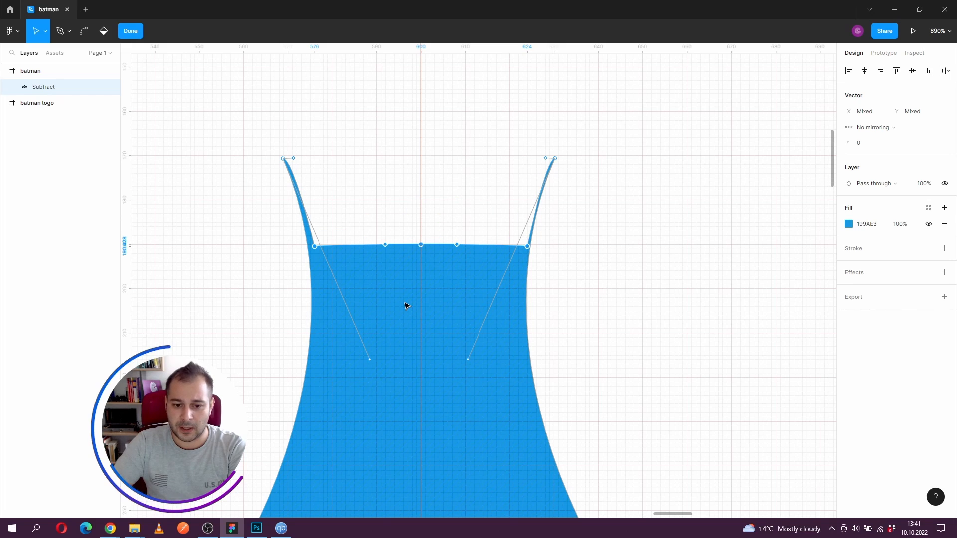
key("shift+Down")
key("shift+Down")
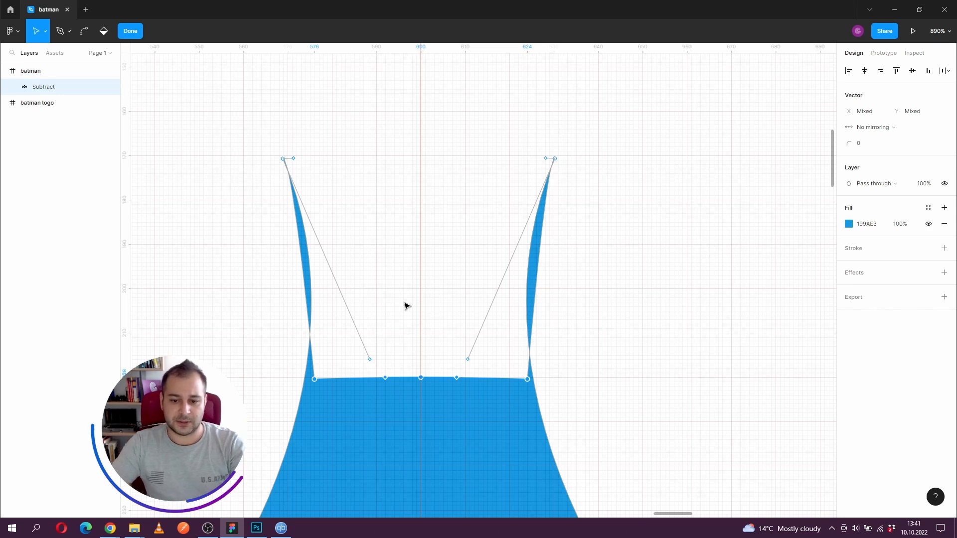
Remove the curve handles from the left ear's tip with the Bend tool
left_click_drag(406, 306, 383, 241)
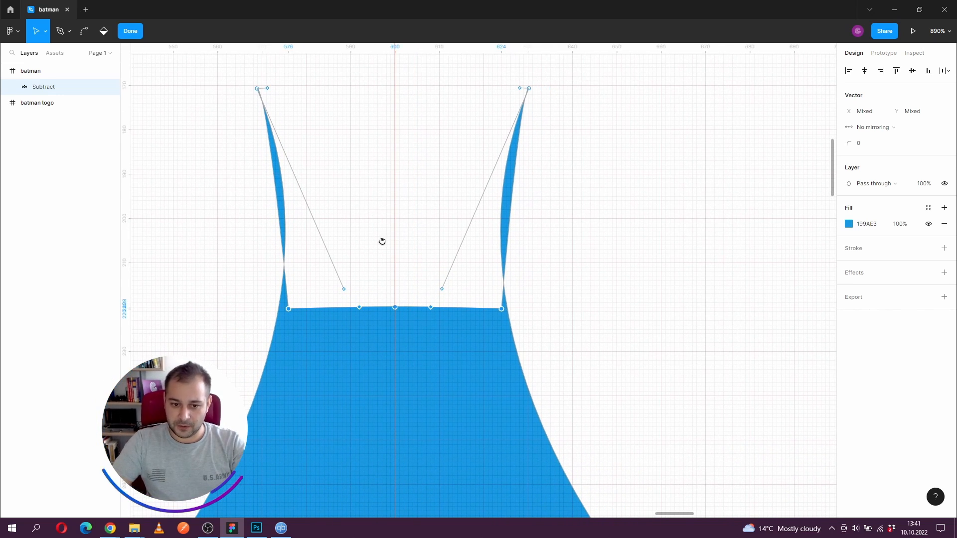
left_click_drag(388, 185, 378, 204)
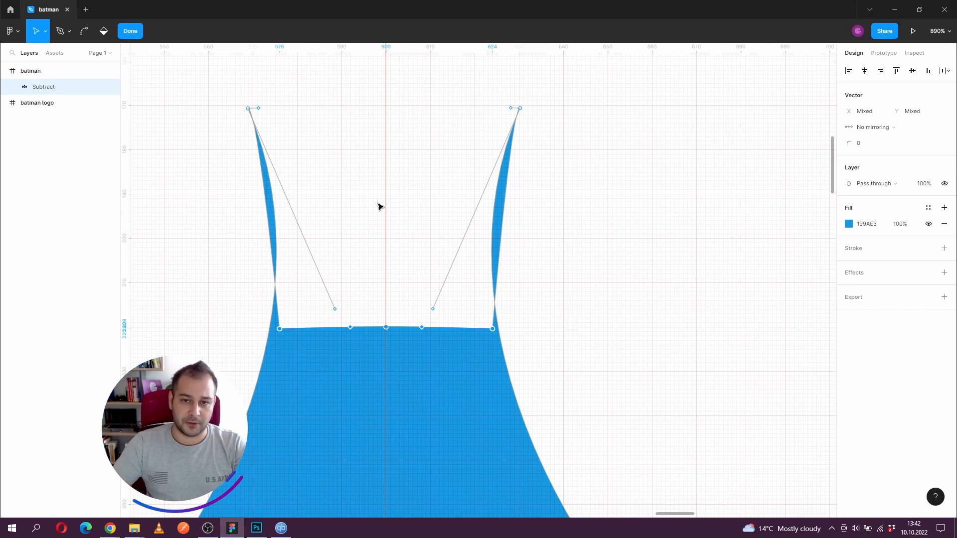
scroll(369, 202, "up", 1)
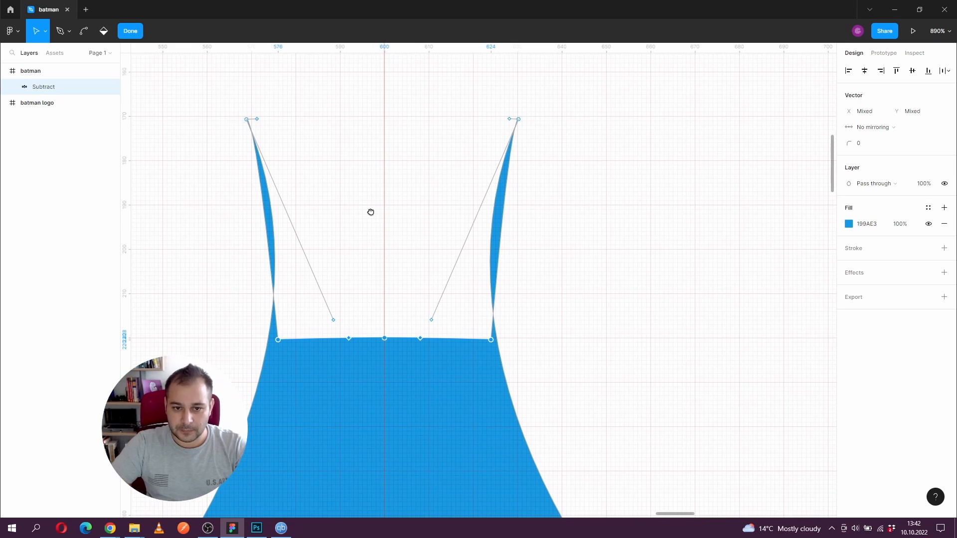
left_click(84, 32)
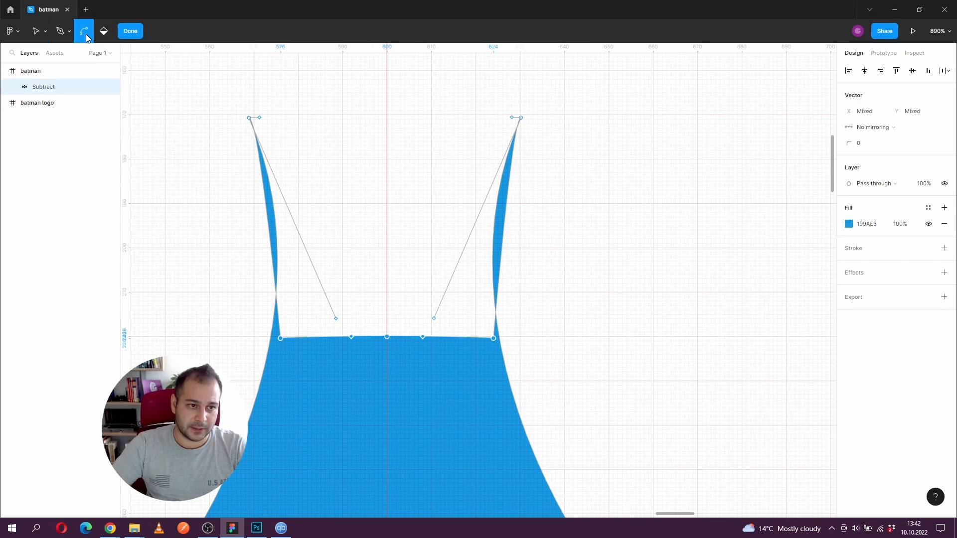
left_click(250, 120)
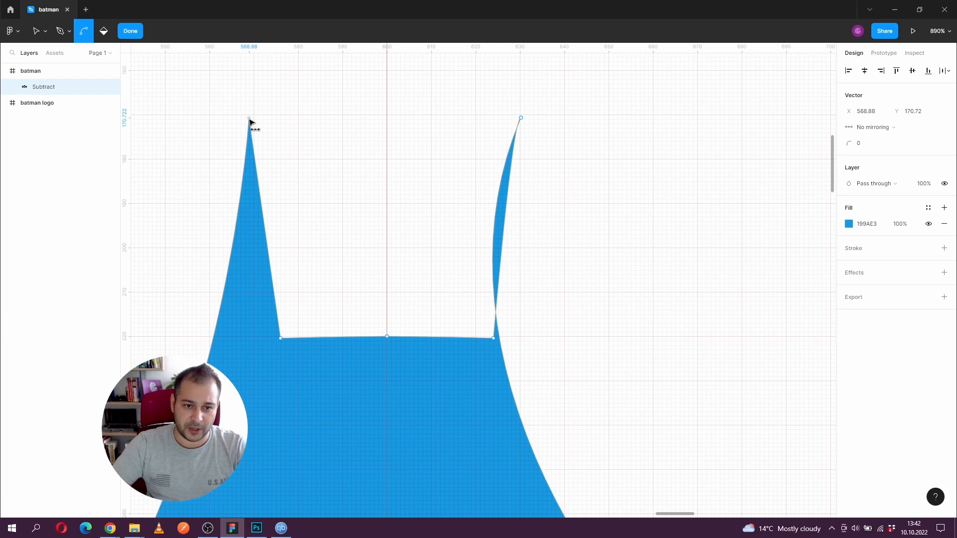
Remove the curve handles from the right ear's tip with the Bend tool
left_click(521, 120)
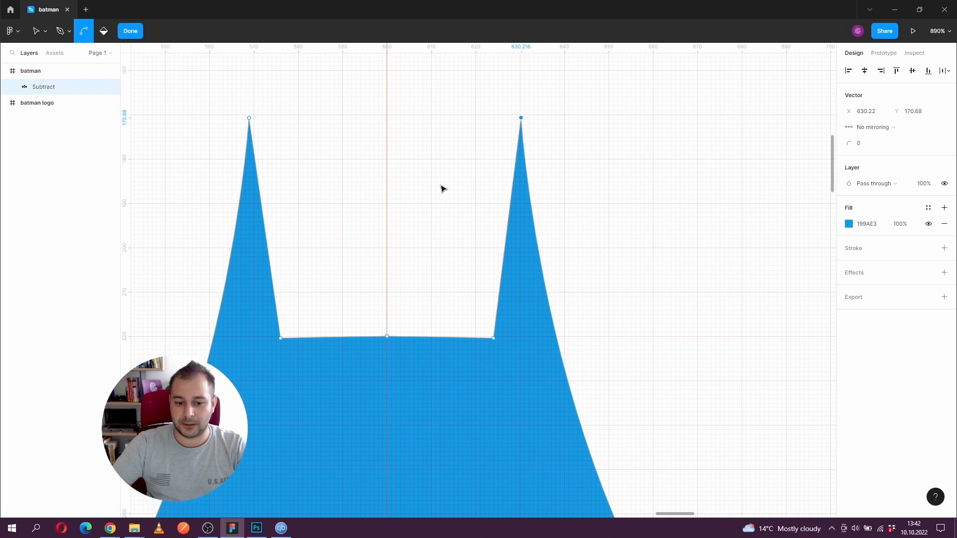
left_click_drag(425, 258, 438, 214)
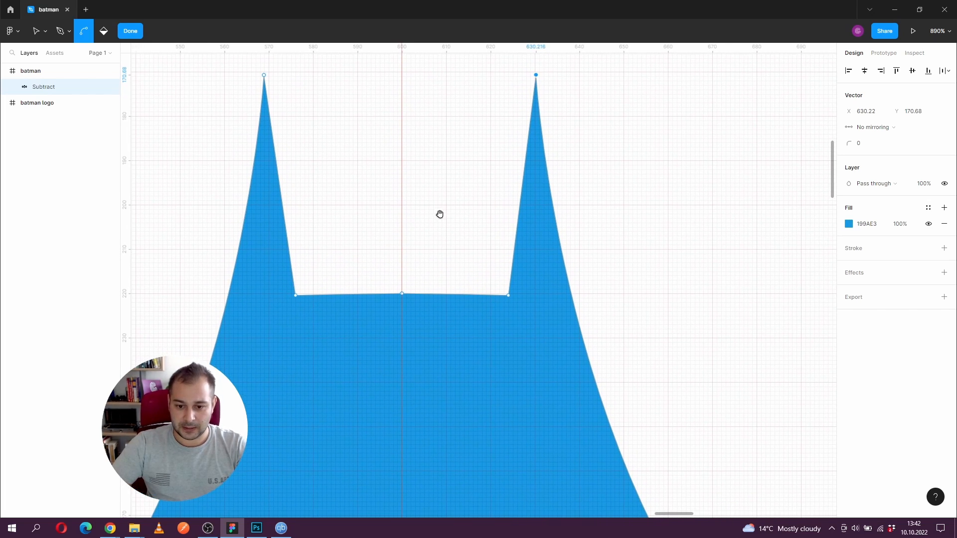
Raise the middle point of the head's top edge 3 px to Y 217 and finish editing the vector
left_click(45, 31)
left_click(53, 53)
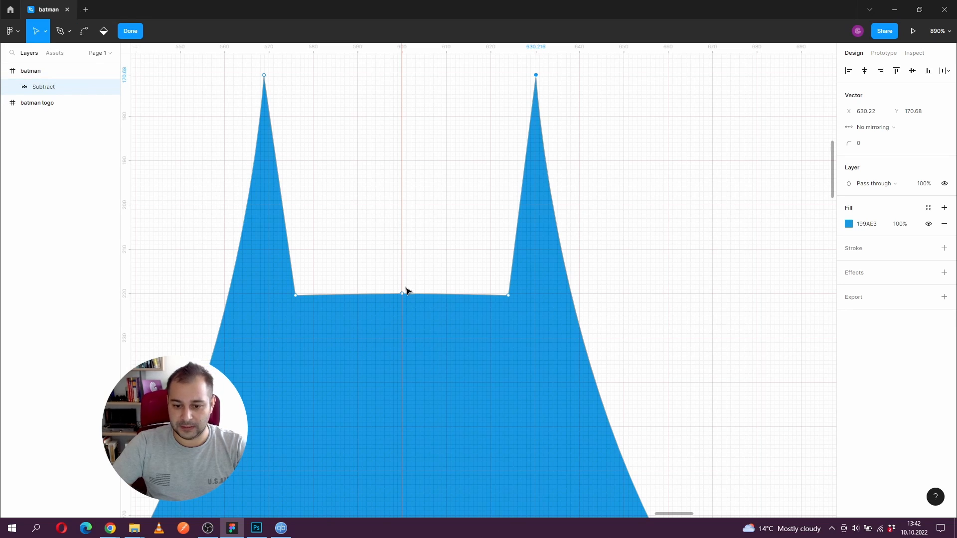
left_click(402, 294)
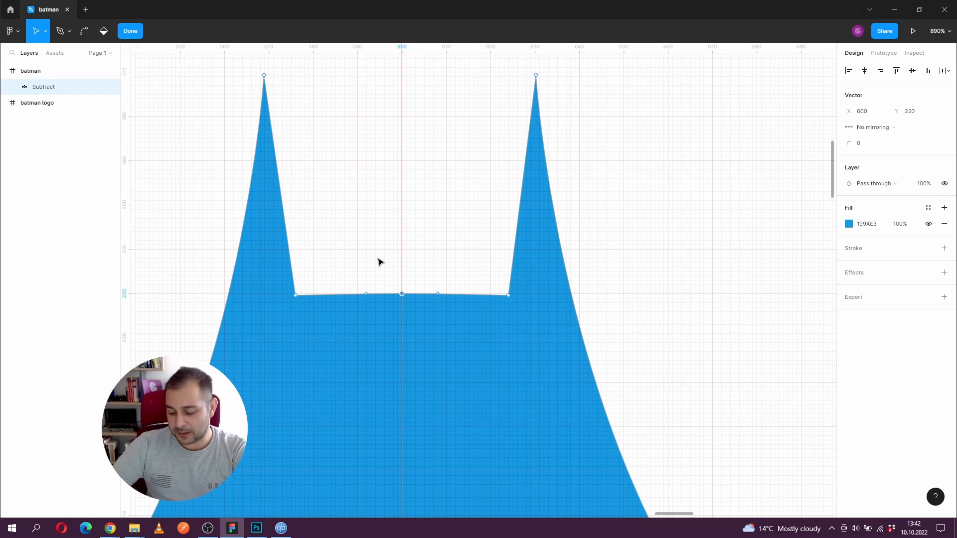
key("Up")
key("Up")
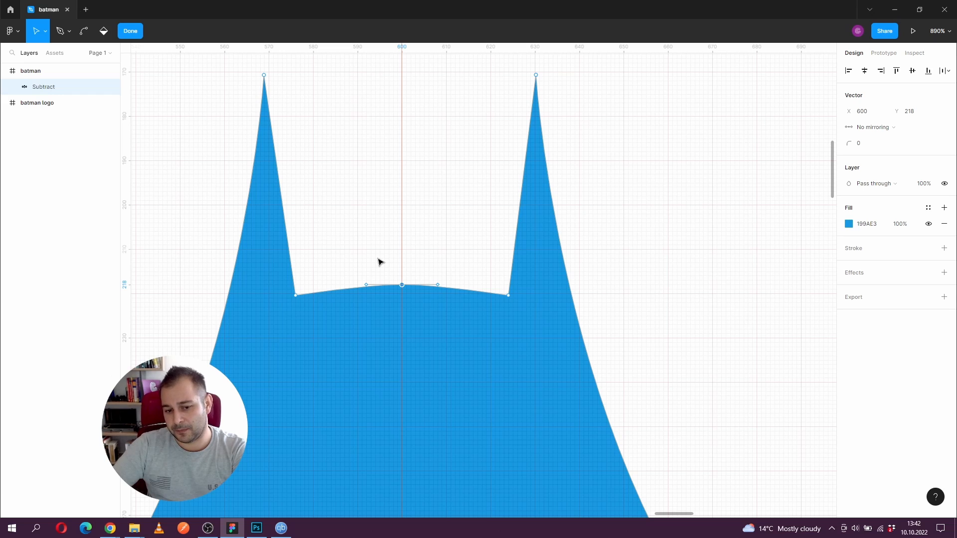
key("Up")
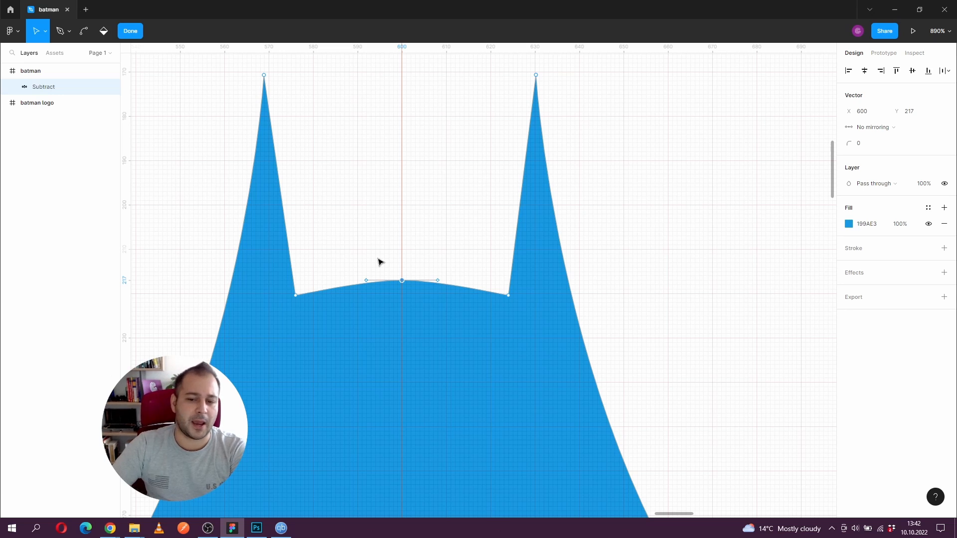
key("Escape")
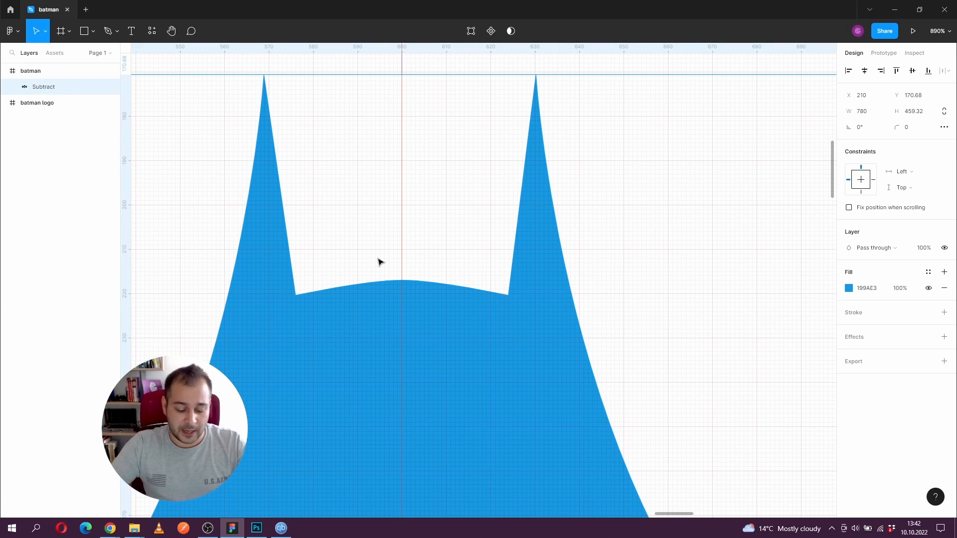
Try to move the head's two inner corner points outward from the centre line, the left one to X 570
scroll(383, 232, "down", 5)
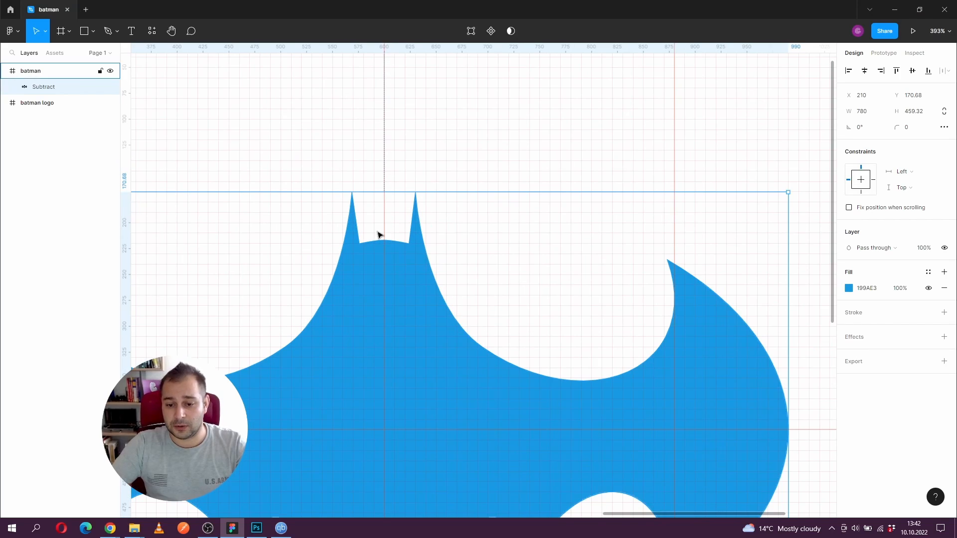
left_click_drag(362, 346, 364, 320)
left_click_drag(365, 284, 439, 230)
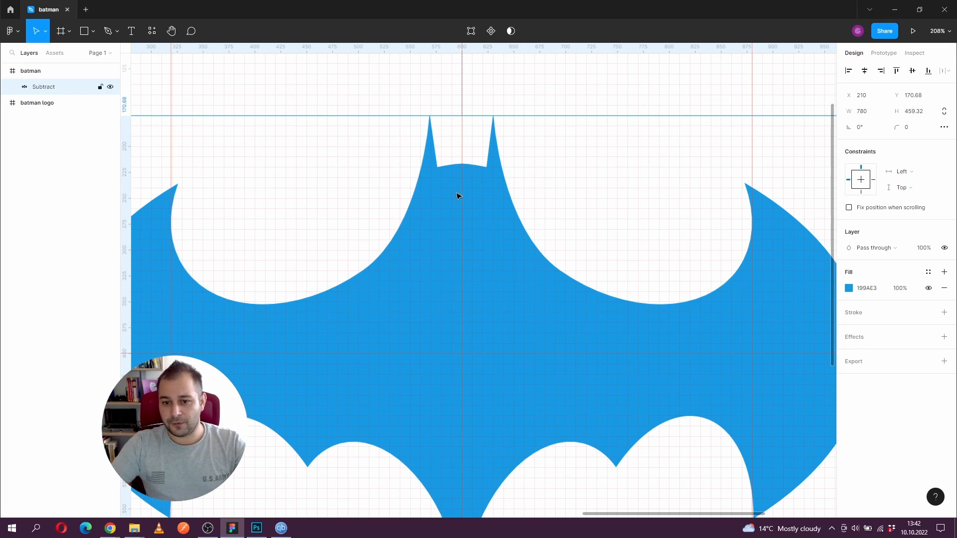
left_click_drag(458, 196, 477, 186)
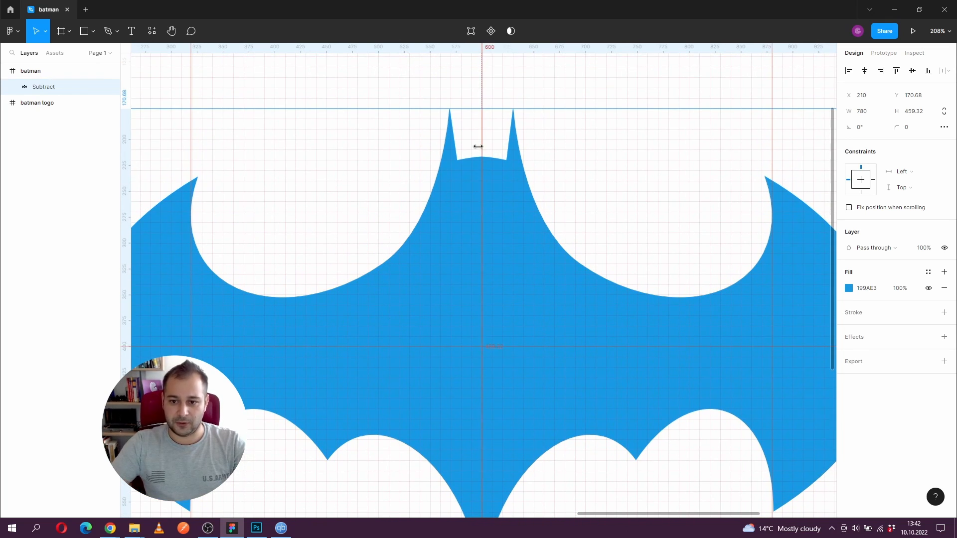
scroll(479, 145, "up", 6, "ctrl")
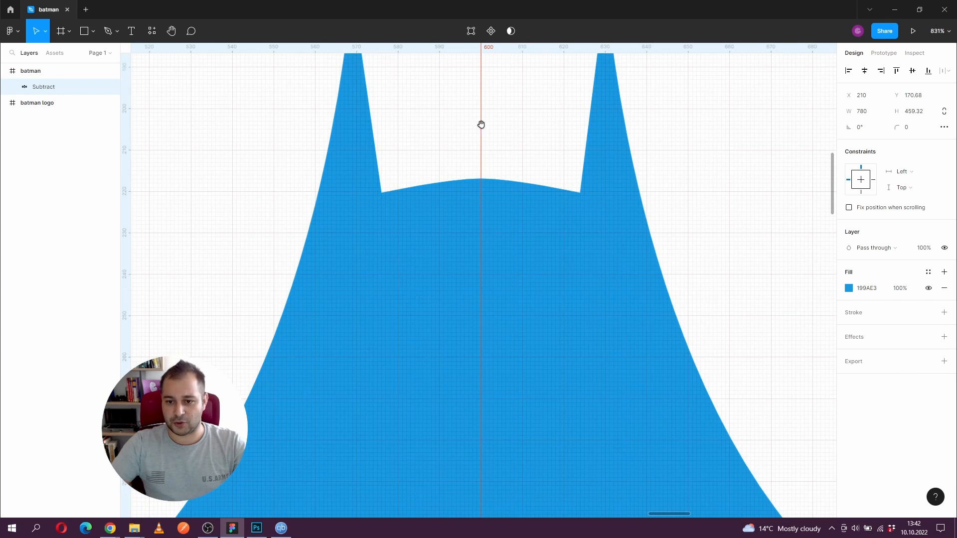
left_click_drag(481, 124, 455, 228)
double_click(404, 305)
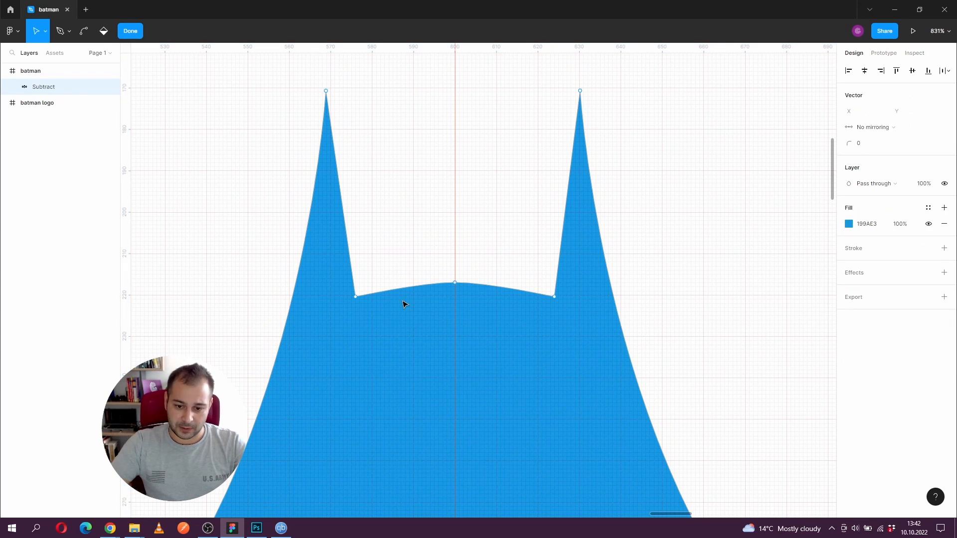
left_click(355, 297)
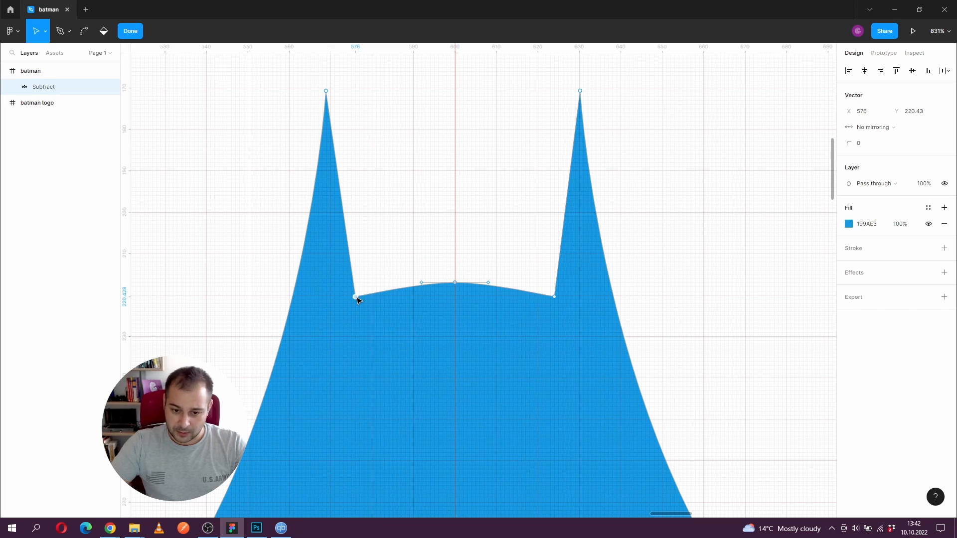
left_click_drag(356, 298, 333, 298)
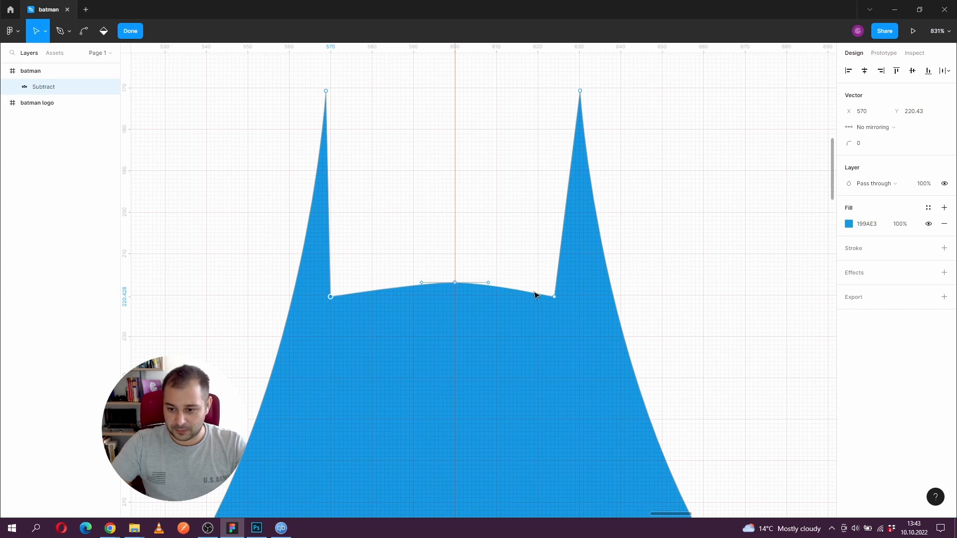
left_click(555, 298)
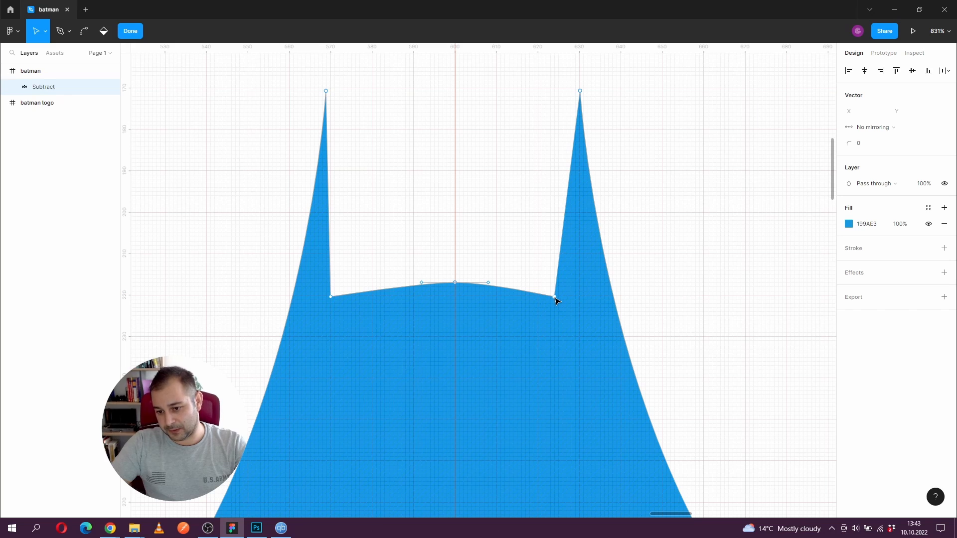
left_click_drag(555, 297, 580, 298)
key("ctrl+z")
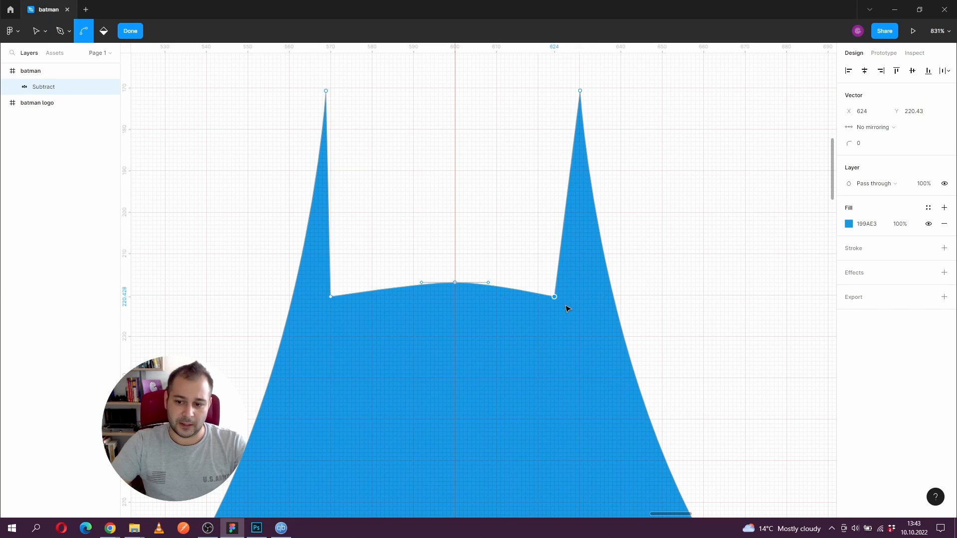
key("ctrl+z")
key("Escape")
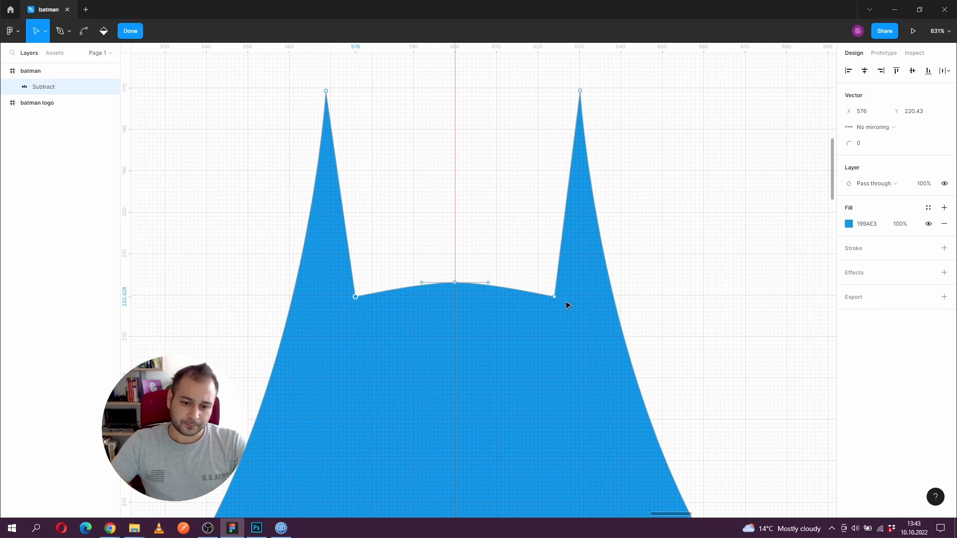
Move the inner corner point at the left ear's base 3 px toward the centre line
scroll(463, 234, "down", 1)
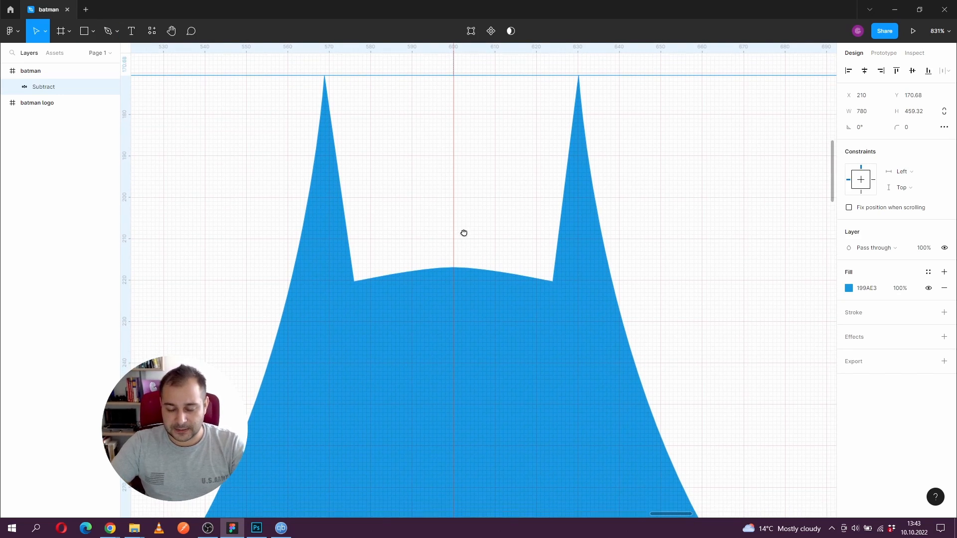
key("Escape")
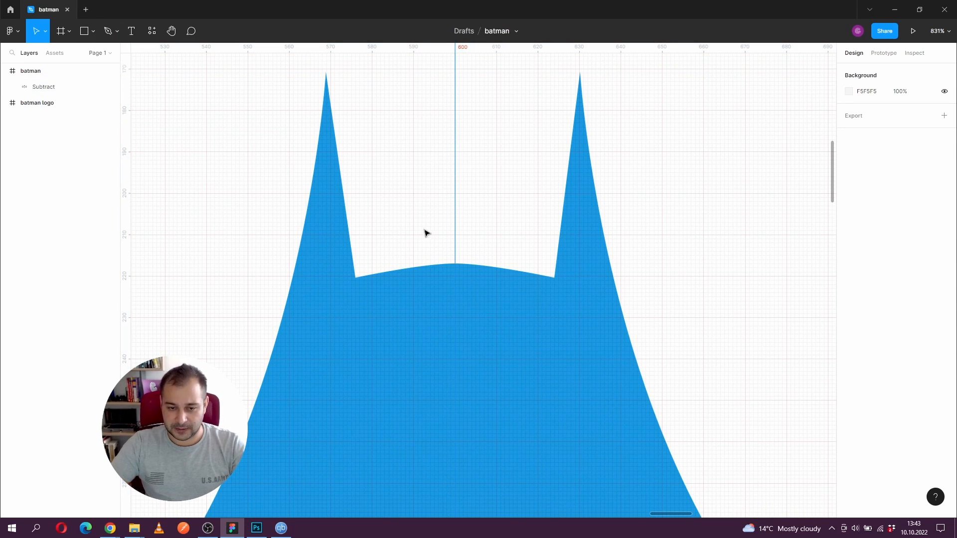
scroll(426, 233, "down", 5)
left_click_drag(451, 286, 439, 263)
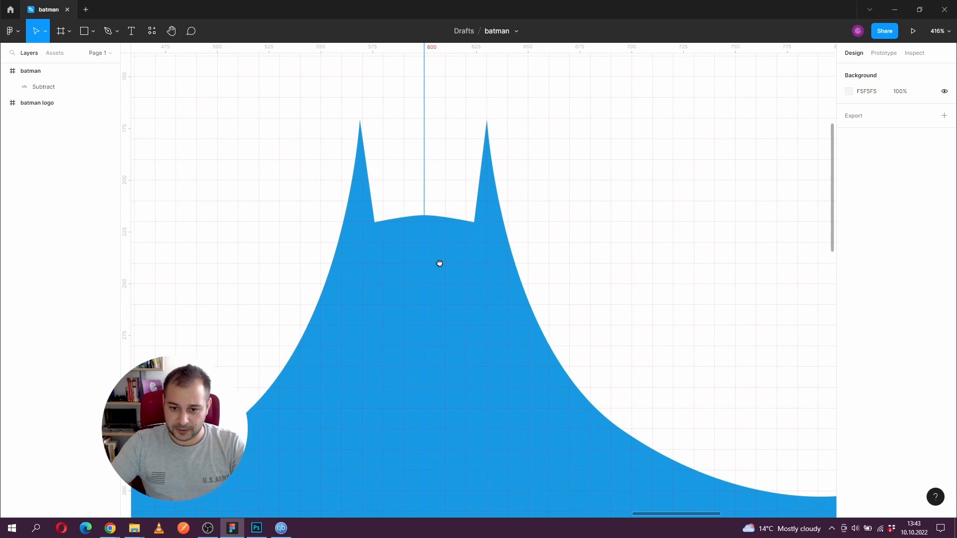
double_click(418, 232)
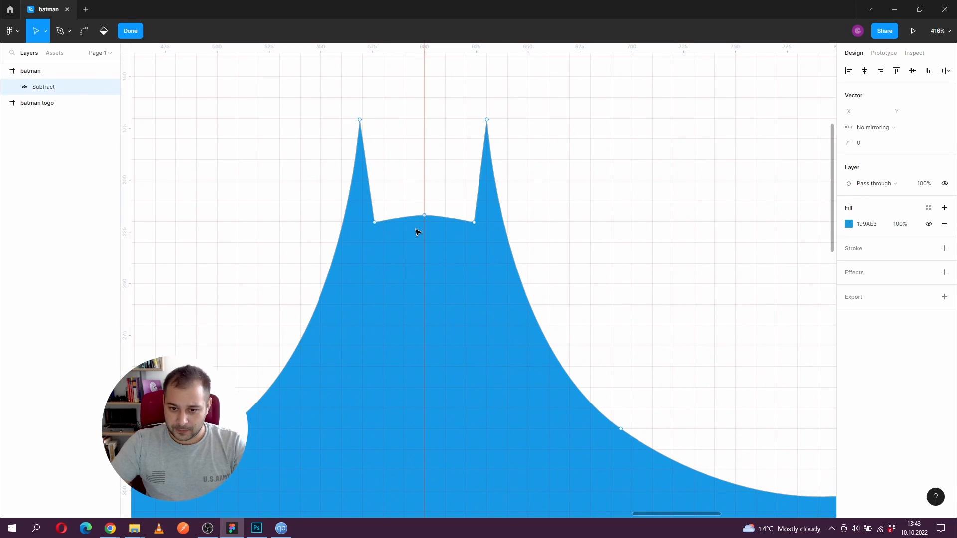
left_click(374, 223)
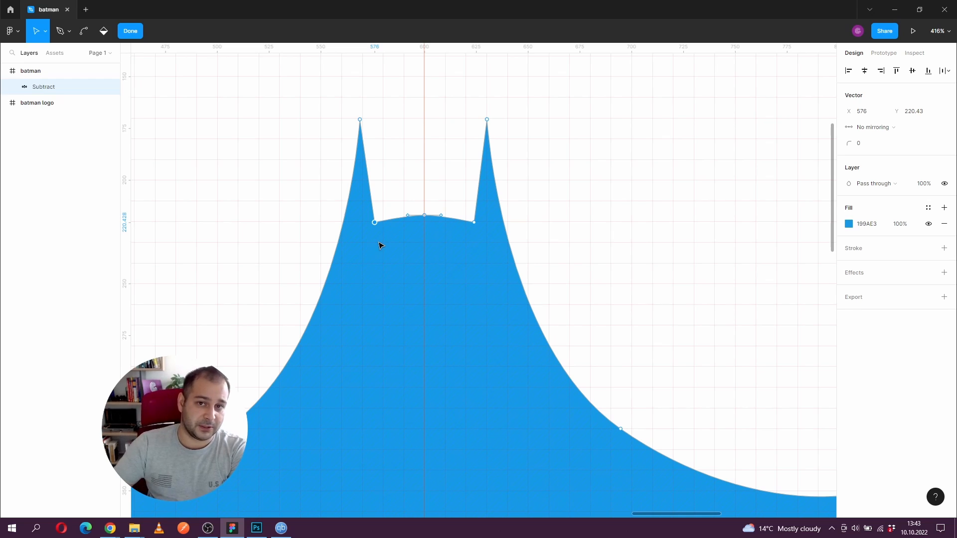
key("Right")
key("Right")
key("Right")
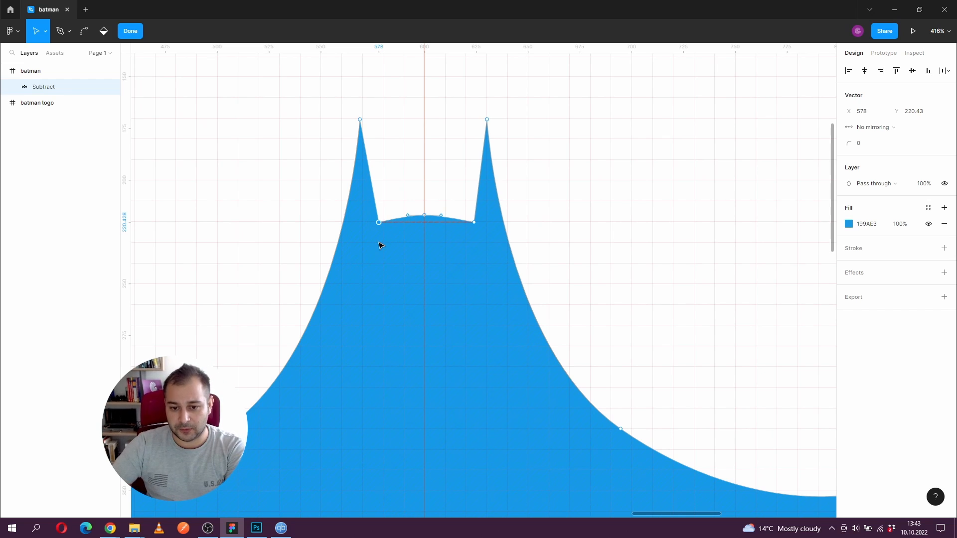
Move the inner corner point at the right ear's base 3 px toward the centre line and finish editing the vector
left_click(474, 222)
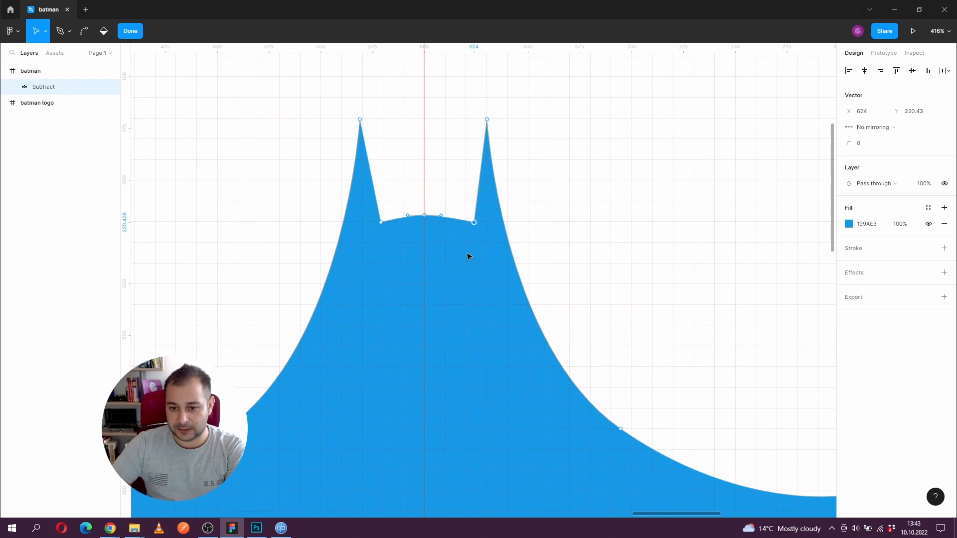
key("Left")
key("Left")
key("Left")
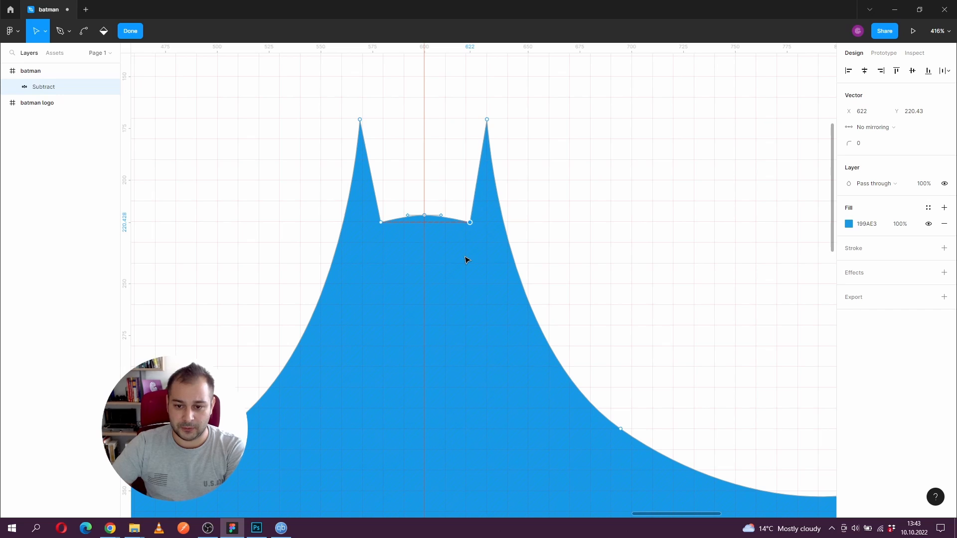
key("Escape")
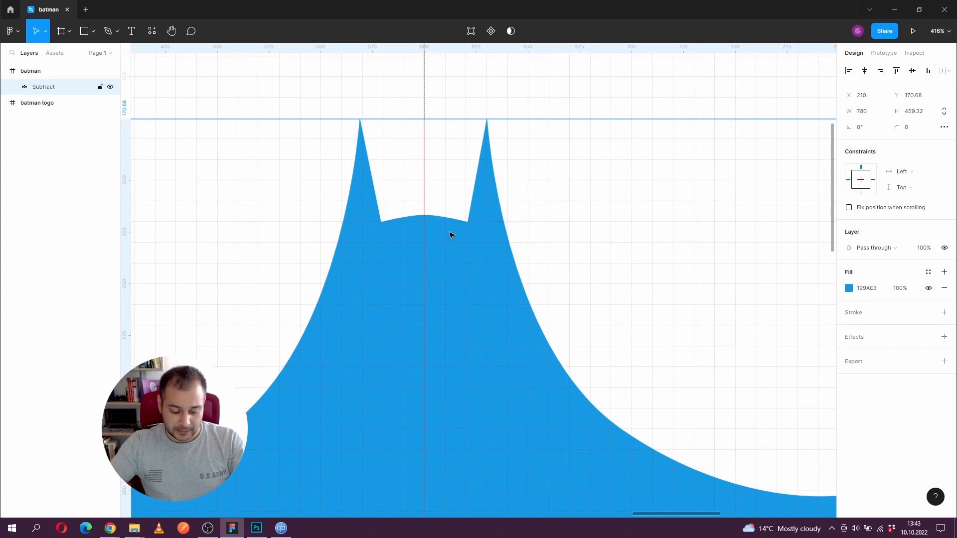
Change the bat shape's fill colour to black, 000000, and deselect the shape
left_click(423, 193, "alt")
left_click(422, 193, "alt")
left_click_drag(410, 270, 416, 280)
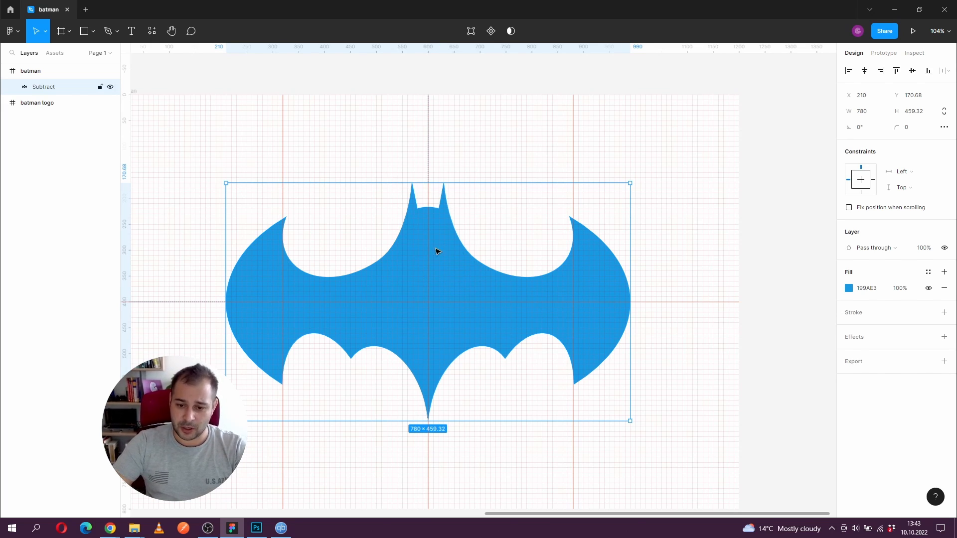
left_click(849, 289)
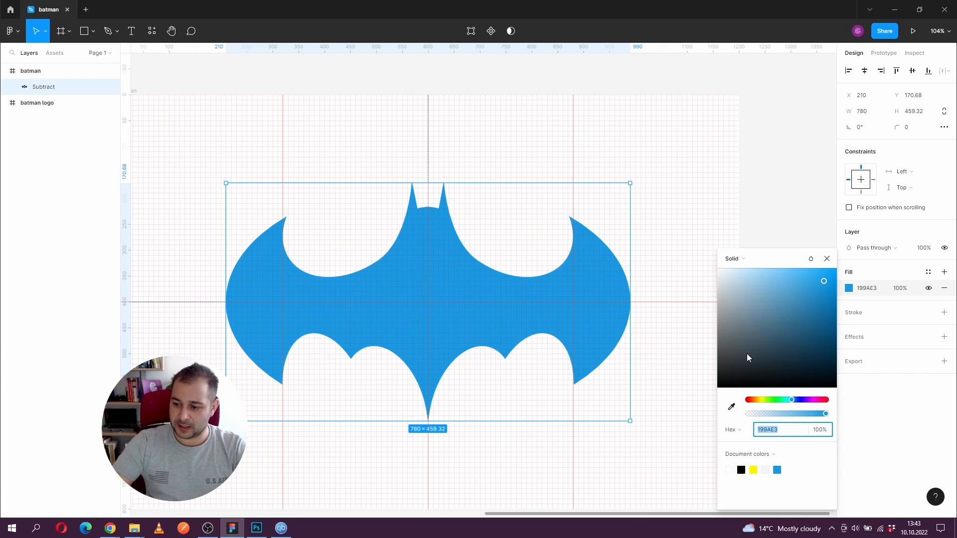
left_click_drag(747, 354, 712, 397)
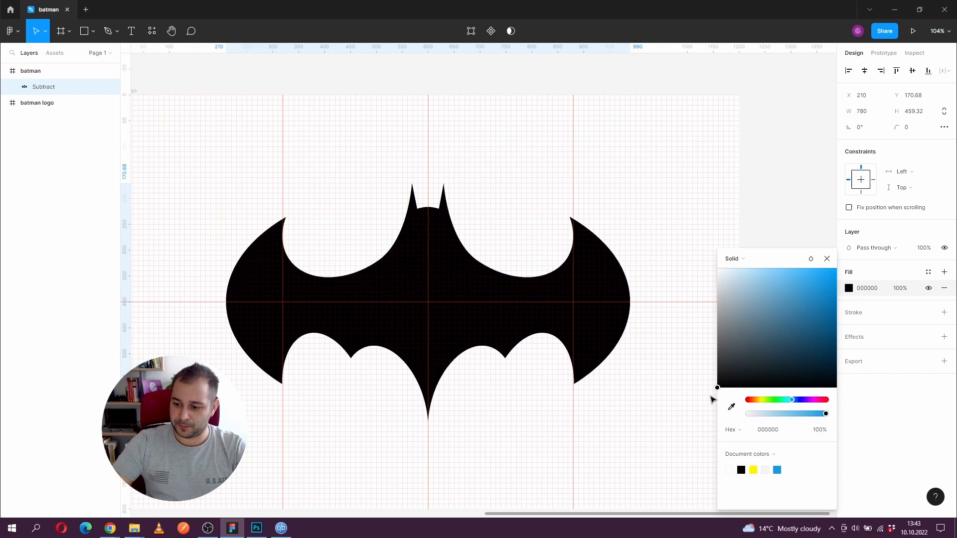
left_click(827, 260)
left_click(752, 273)
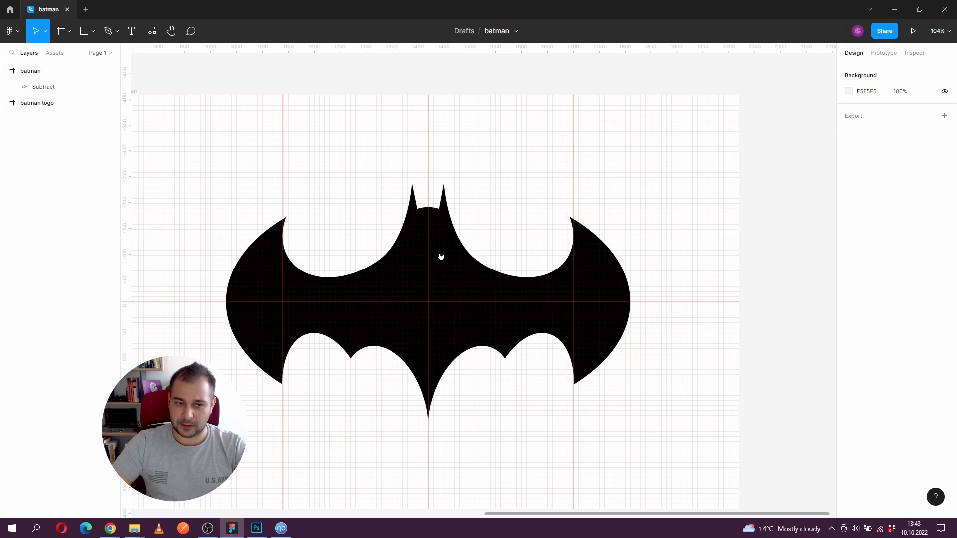
Draw an ellipse about 295 × 180 in the upper-left area of the batman frame
left_click_drag(440, 256, 453, 250)
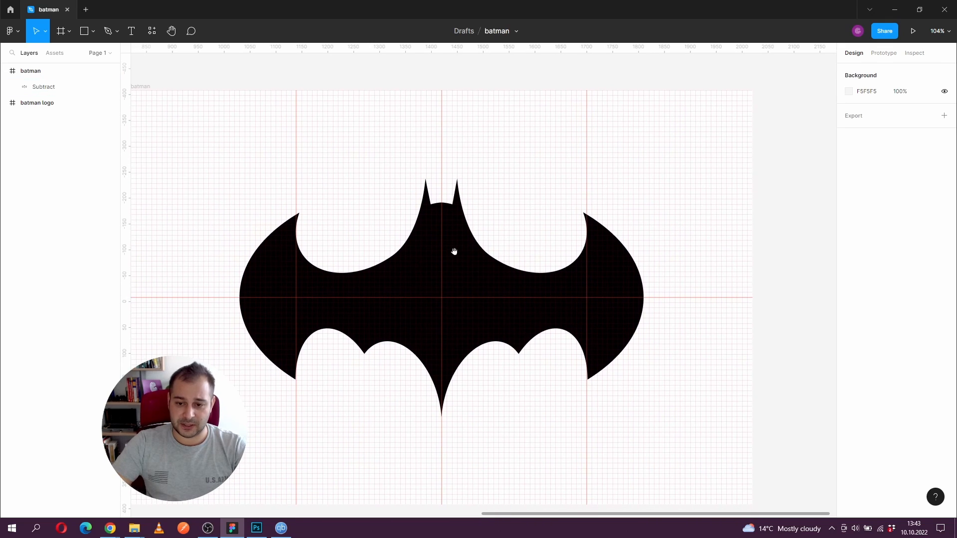
left_click(93, 32)
left_click(82, 91)
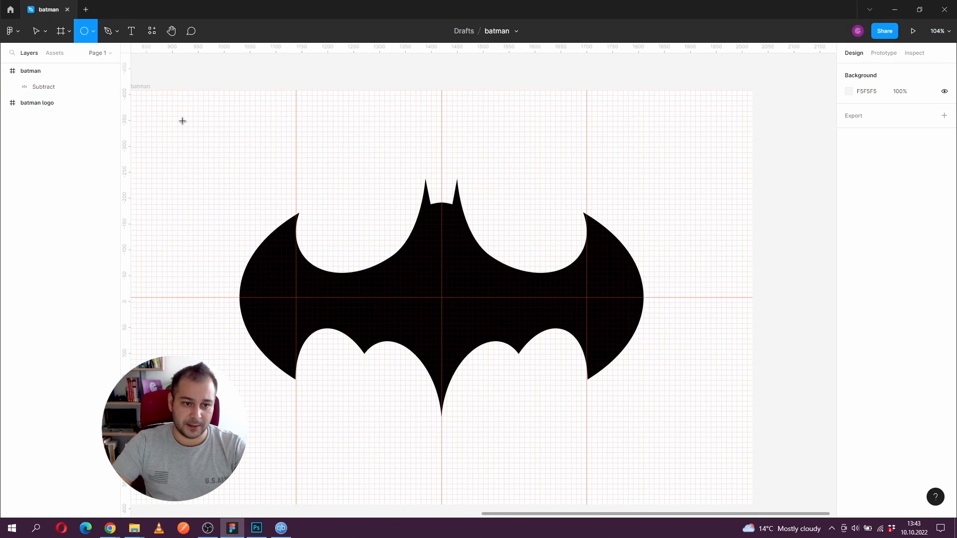
left_click_drag(193, 116, 345, 209)
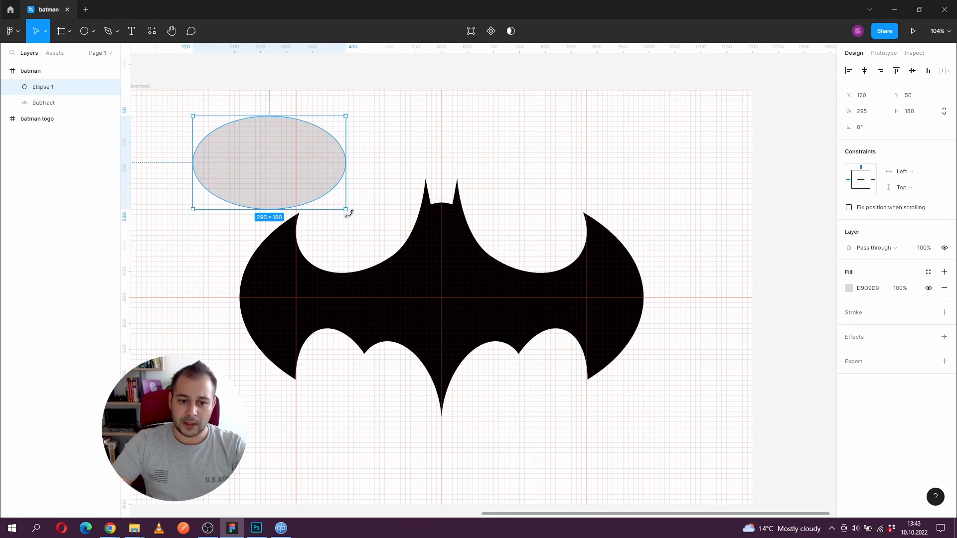
Set the new ellipse's width to 820 and its height to 500, and deselect it
left_click(855, 107)
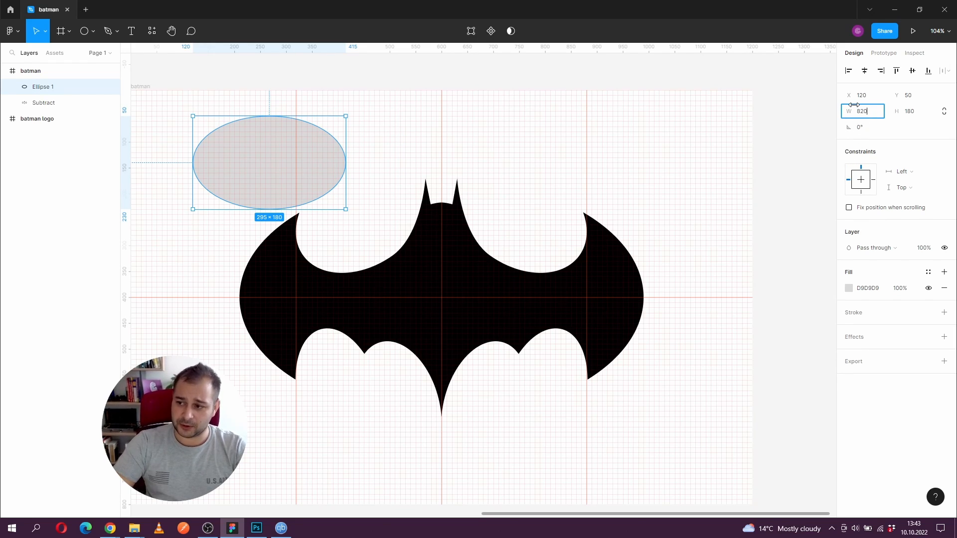
type("820")
key("Tab")
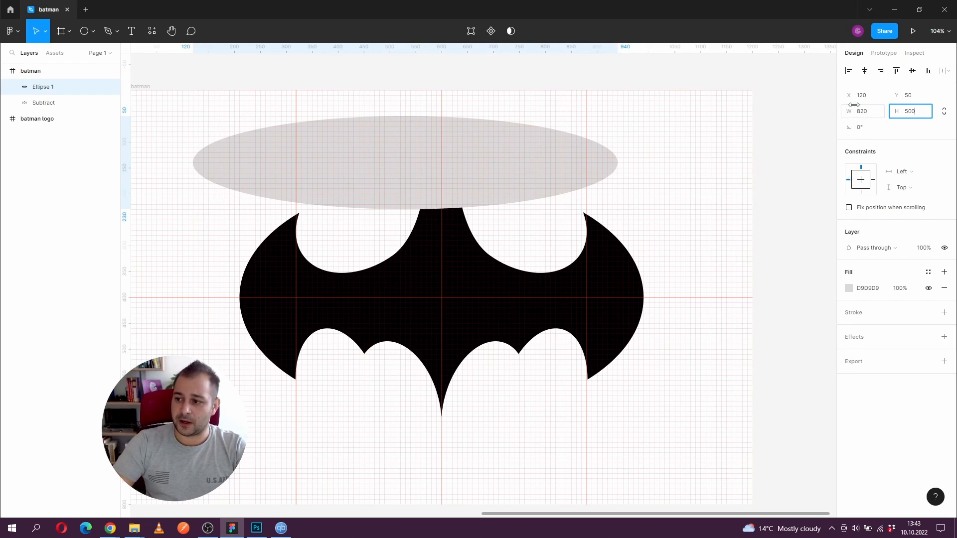
key("Return")
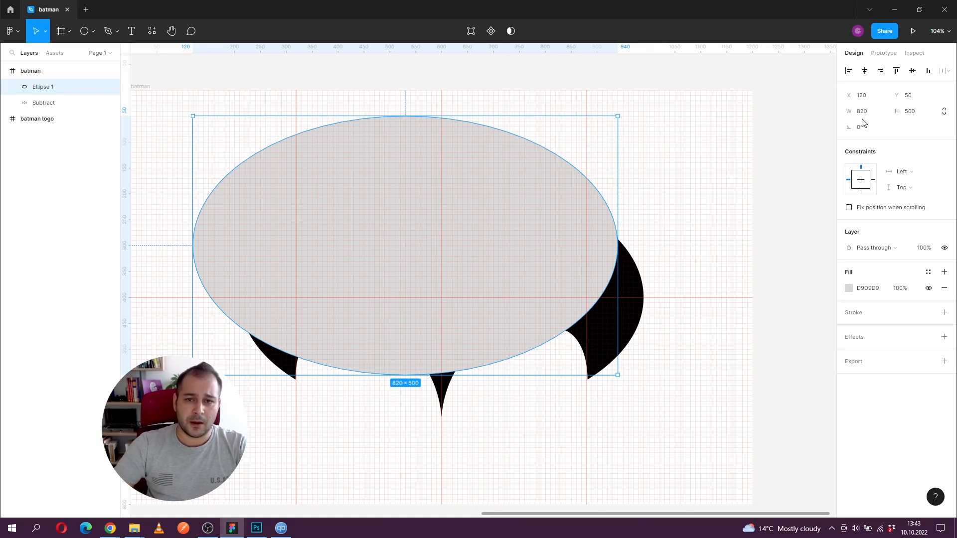
left_click(765, 216)
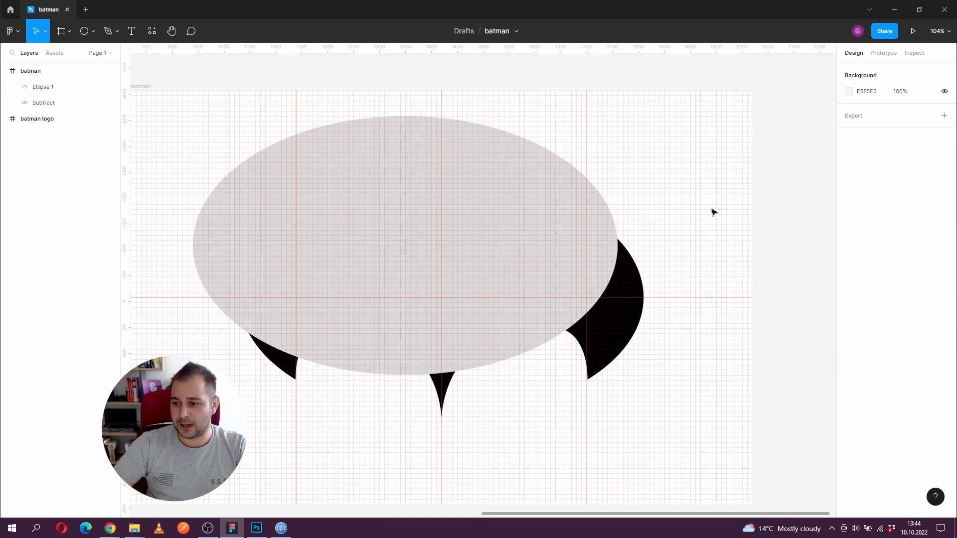
Change the large ellipse's fill colour to a slightly darkened yellow, F2E900
left_click(496, 176)
left_click(848, 290)
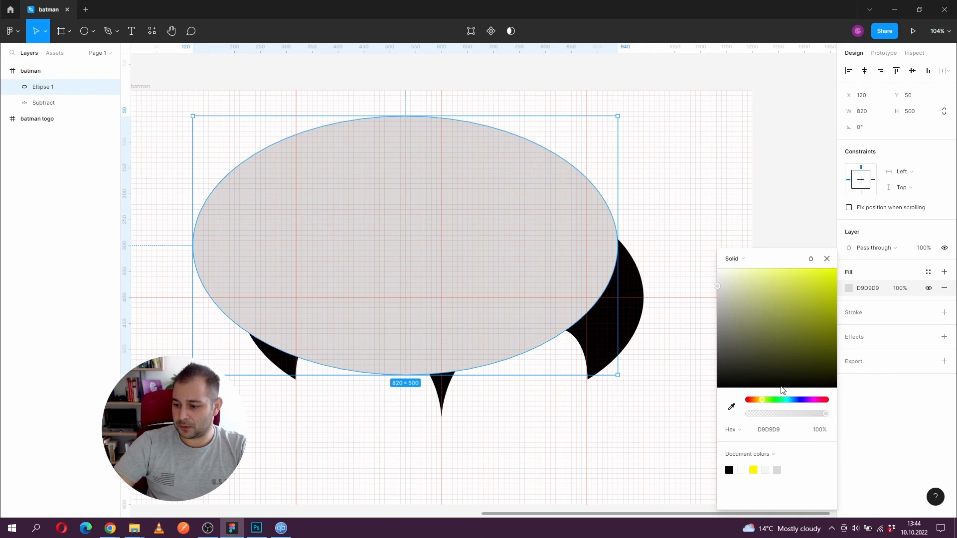
left_click_drag(808, 294, 836, 281)
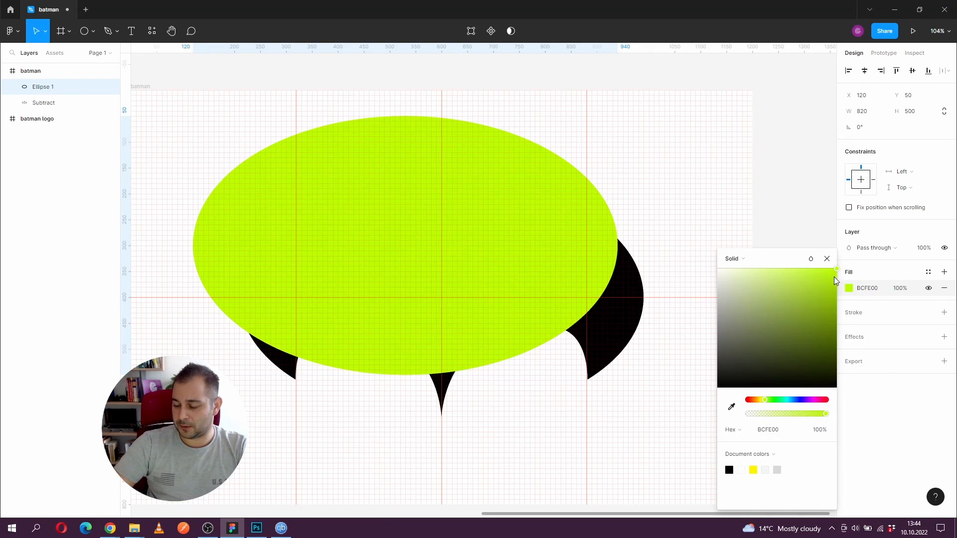
left_click_drag(765, 402, 762, 402)
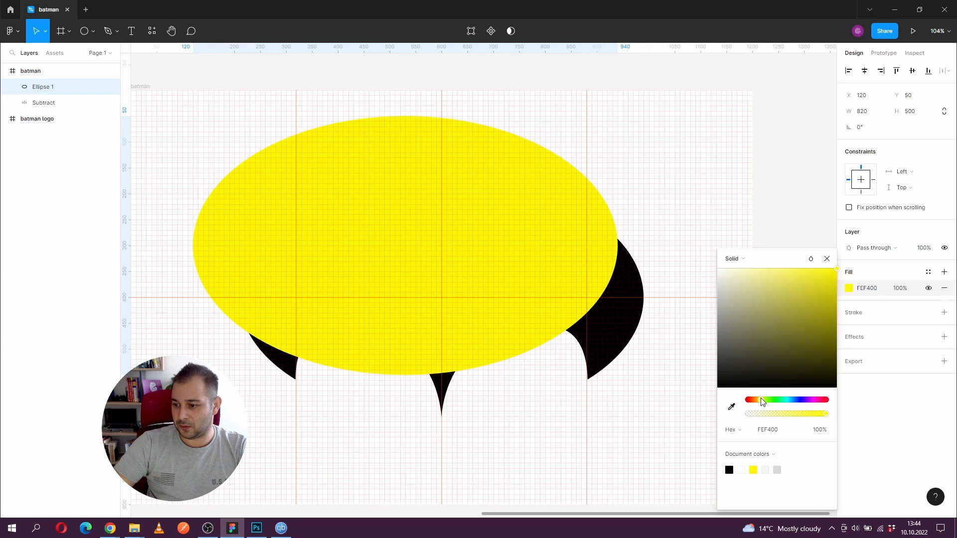
left_click_drag(836, 282, 837, 285)
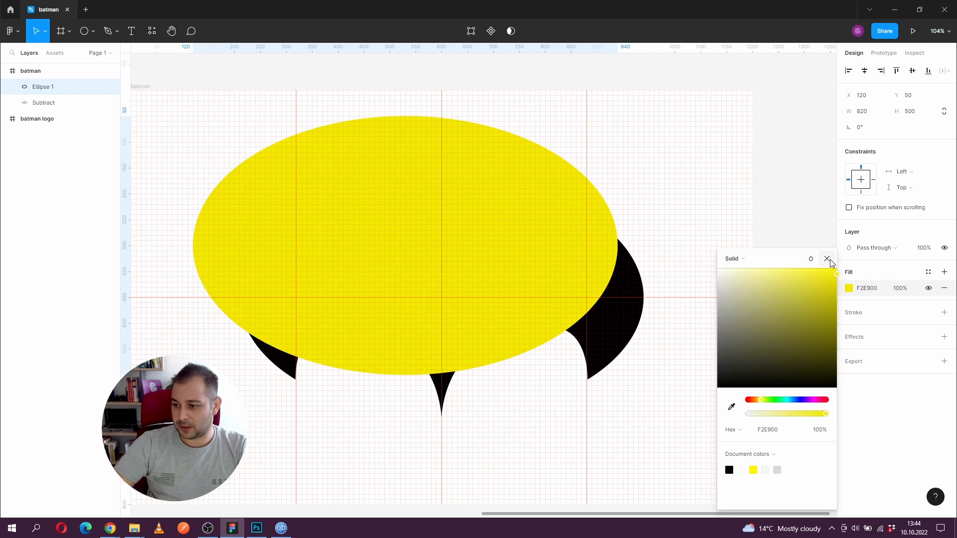
left_click(826, 259)
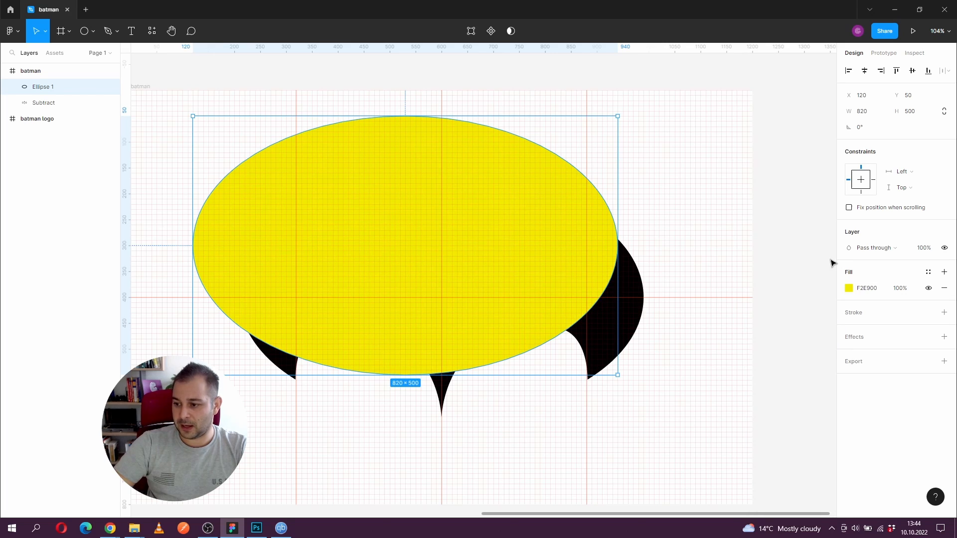
Centre the yellow ellipse horizontally and vertically in the frame and send it behind the bat shape
left_click(868, 70)
left_click(912, 71)
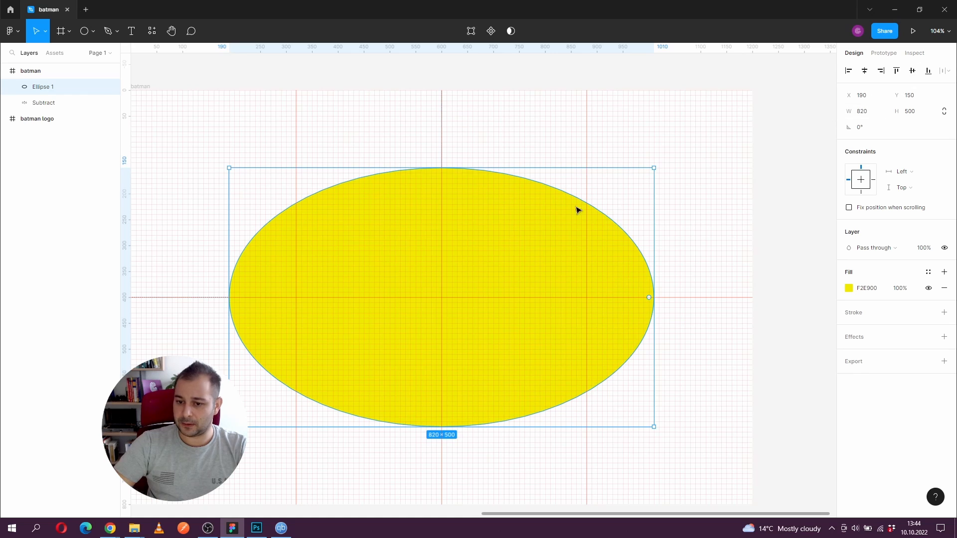
right_click(494, 223)
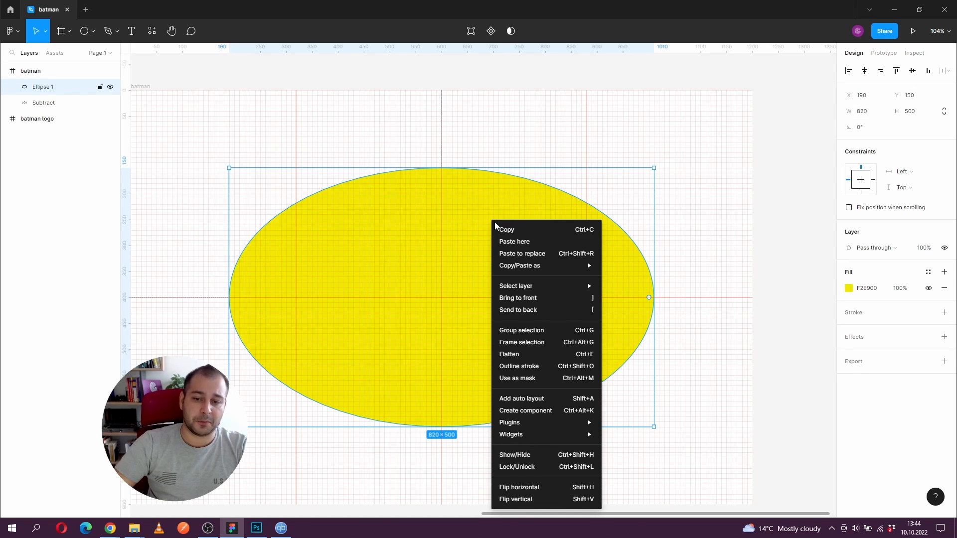
left_click(529, 310)
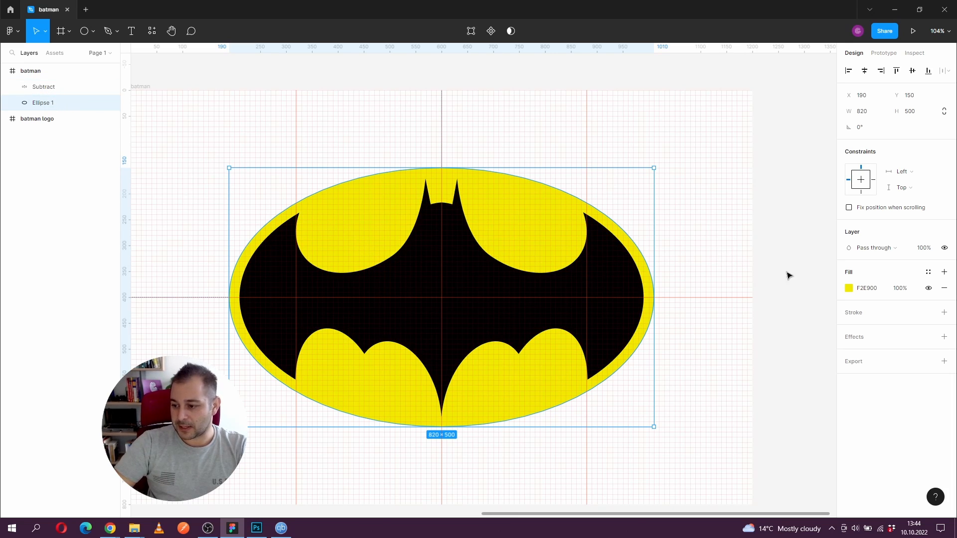
Add a black outside stroke with a thickness of 20 to the yellow ellipse and deselect it
left_click(944, 312)
left_click(865, 350)
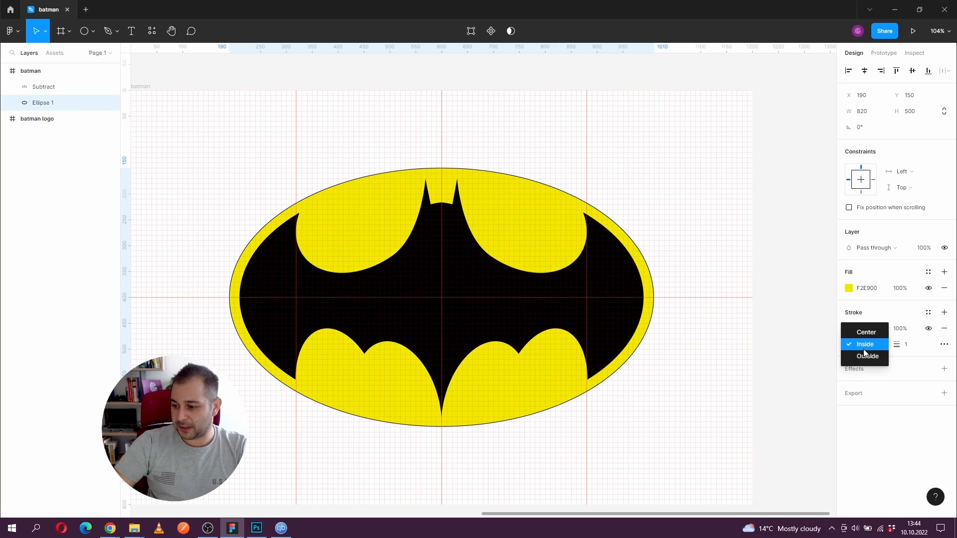
left_click(871, 355)
left_click(910, 344)
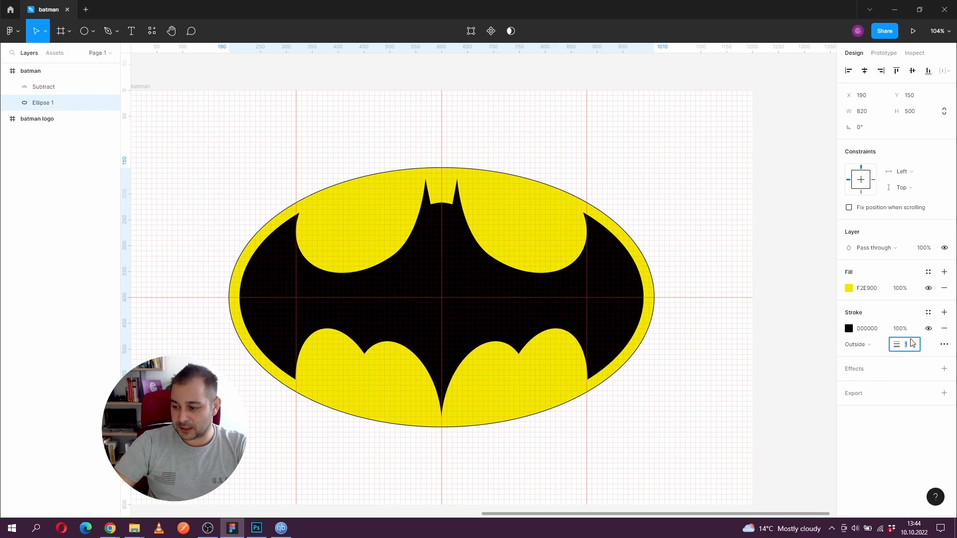
type("20")
key("Return")
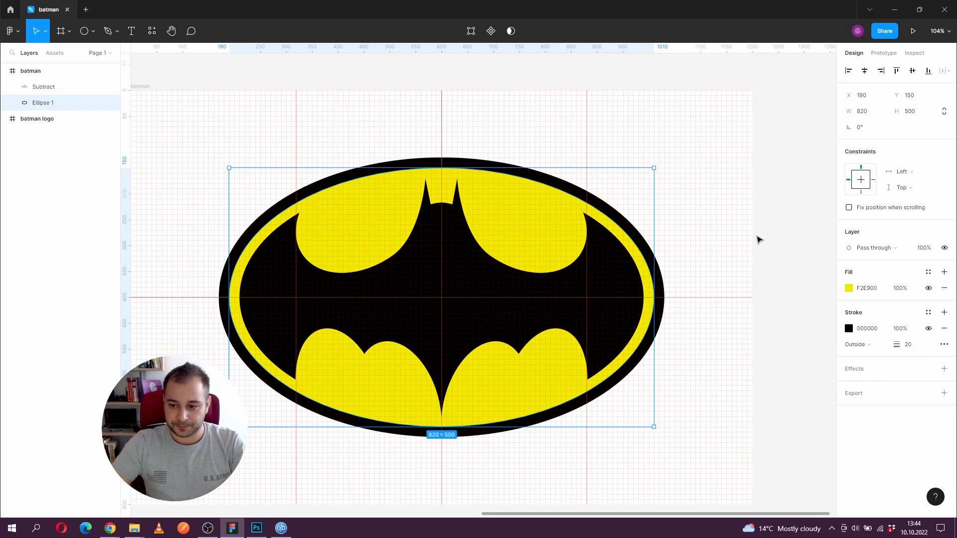
left_click(757, 240)
Select the batman frame and hide its 10 px layout grid
left_click_drag(458, 100, 526, 78)
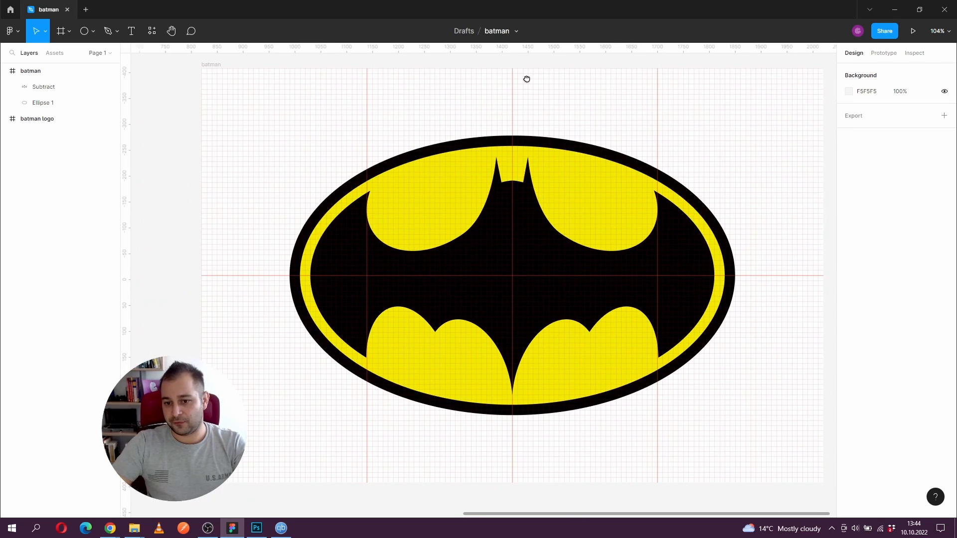
scroll(526, 79, "right", 1)
left_click(203, 64)
scroll(331, 100, "right", 2)
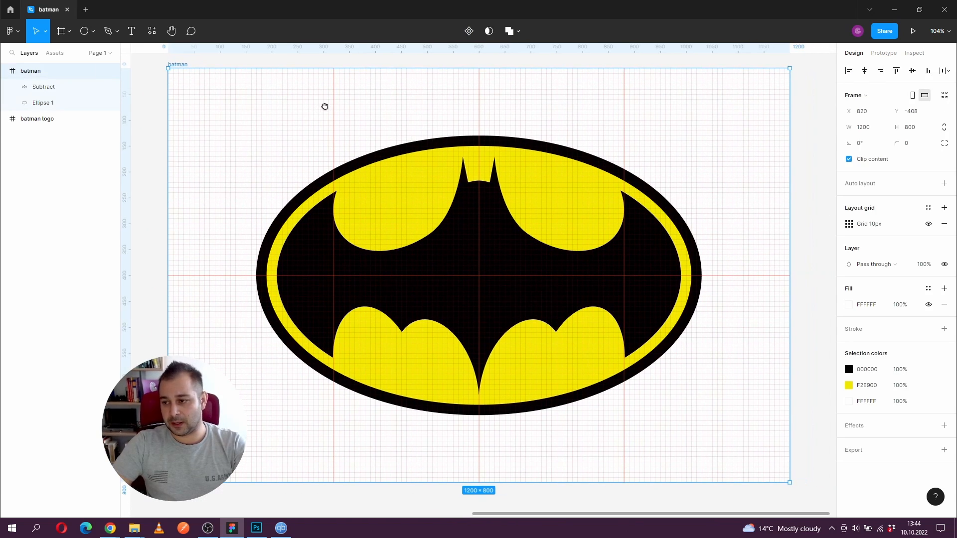
left_click(928, 226)
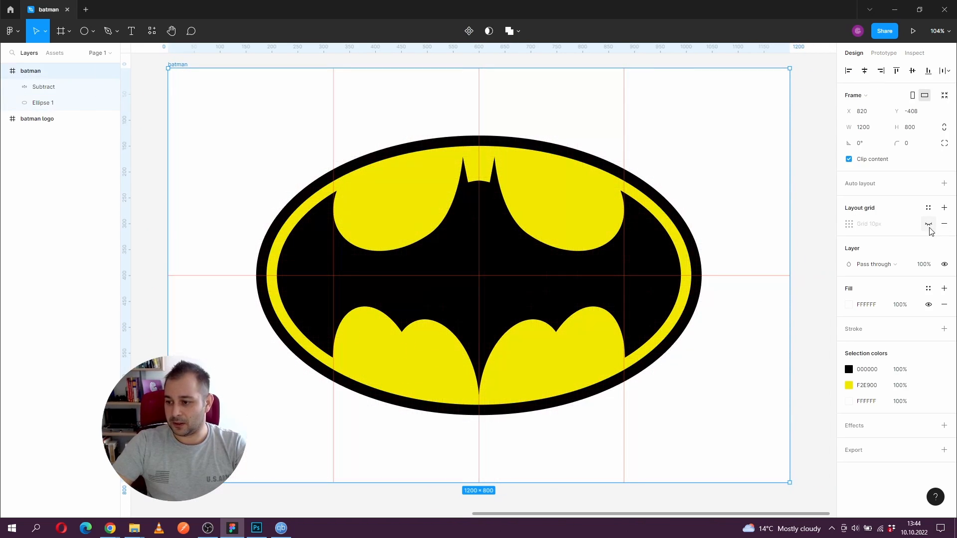
Remove the three vertical guides and the horizontal guide from the batman frame, and deselect the frame
left_click_drag(334, 130, 98, 151)
left_click(479, 111)
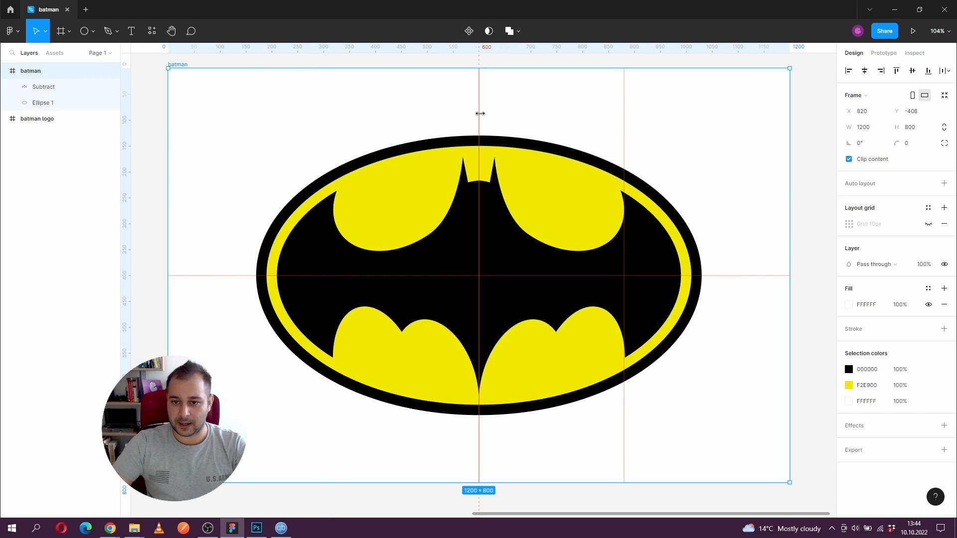
key("Delete")
left_click_drag(624, 115, 7, 132)
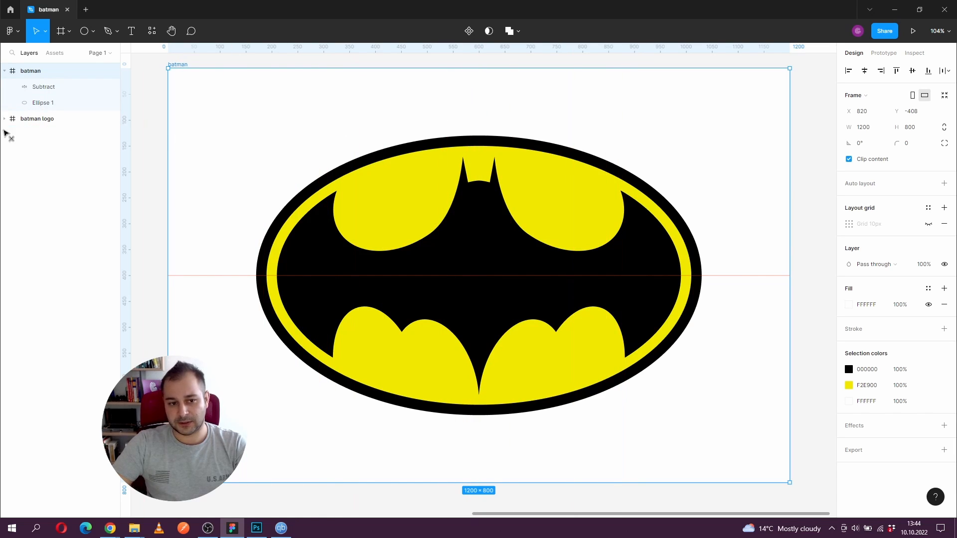
left_click_drag(191, 274, 226, 4)
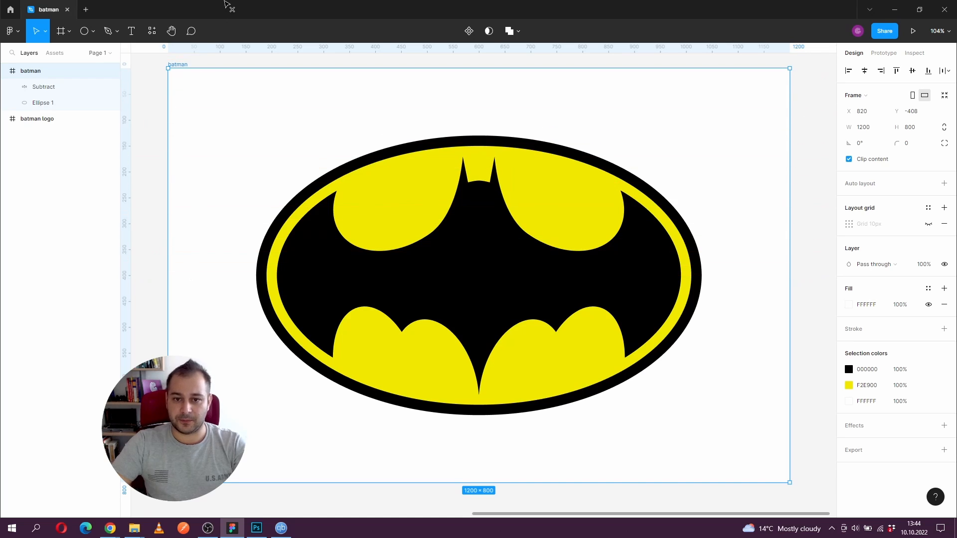
left_click(146, 134)
mouse_move(287, 131)
left_mouse_down()
mouse_move(259, 126)
mouse_move(294, 145)
left_mouse_up()
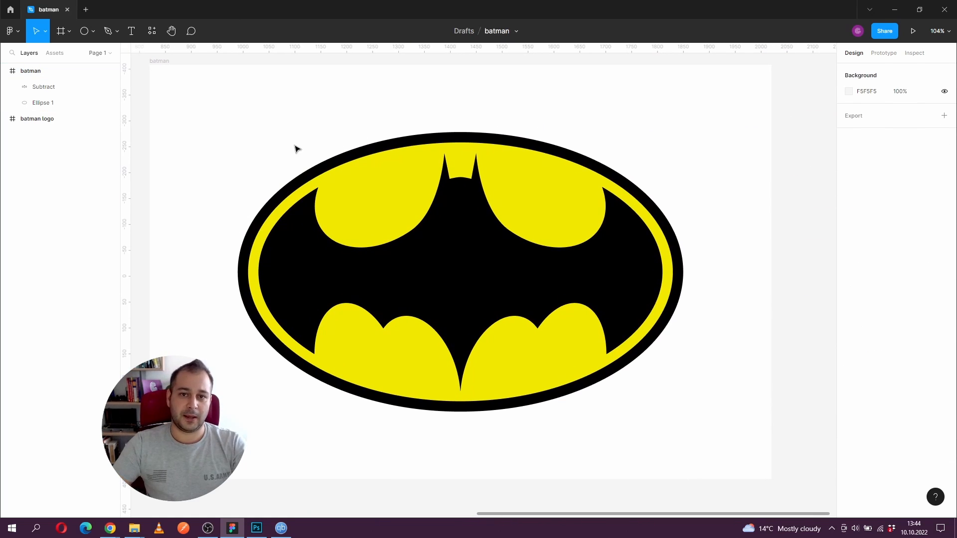